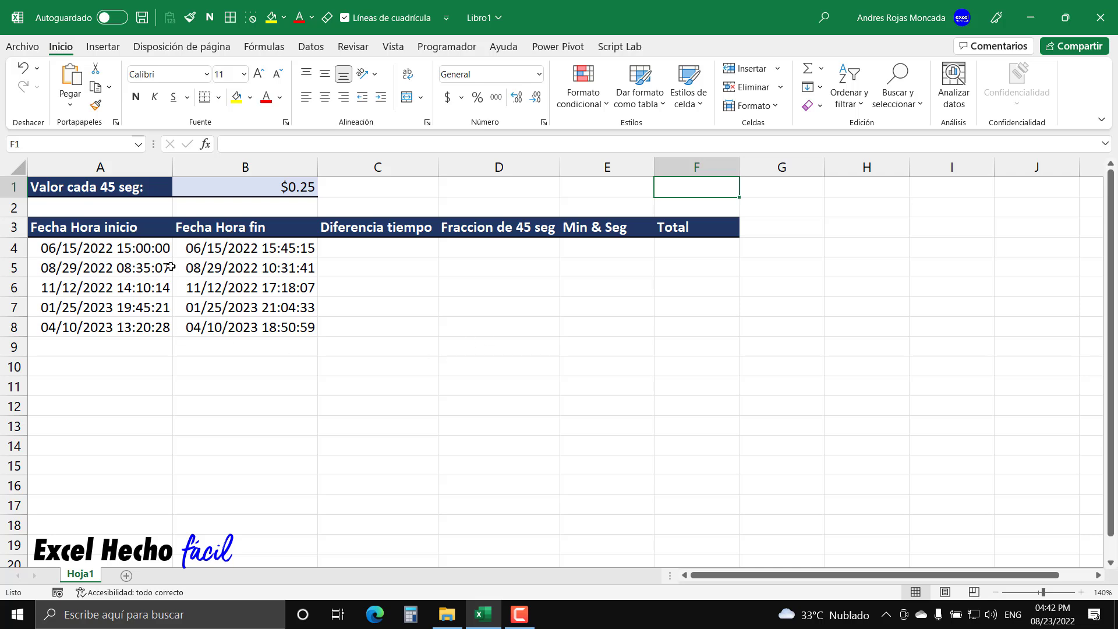
- Review the start and end date-time columns, including the row 4 entries and the empty Diferencia tiempo cell
drag(158, 227, 156, 322)
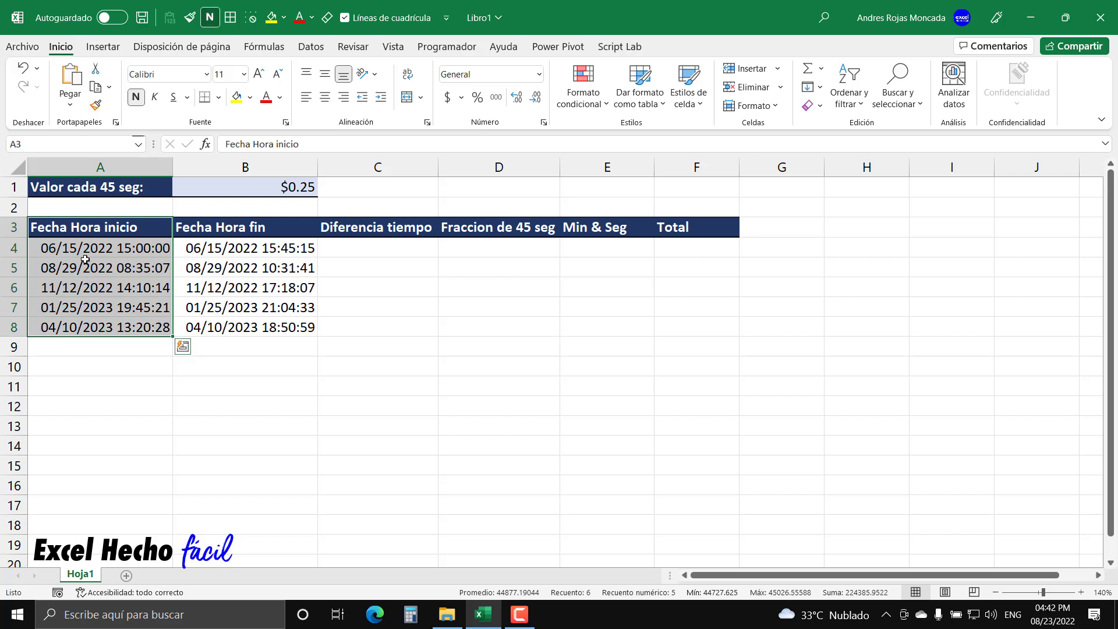
drag(271, 228, 279, 331)
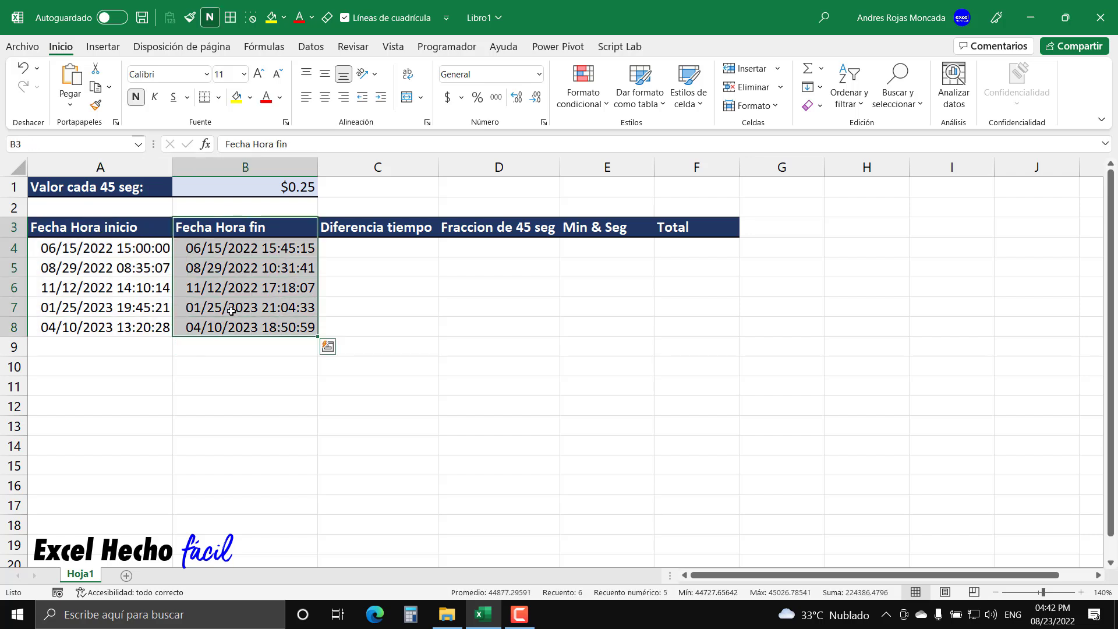
drag(157, 230, 148, 337)
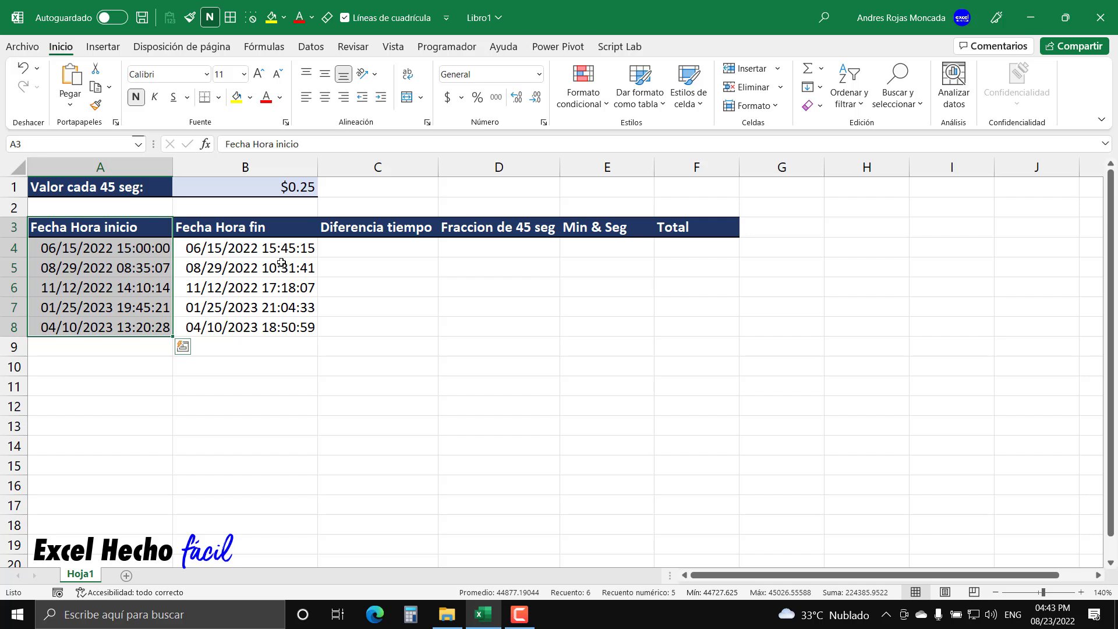
click(236, 253)
click(82, 252)
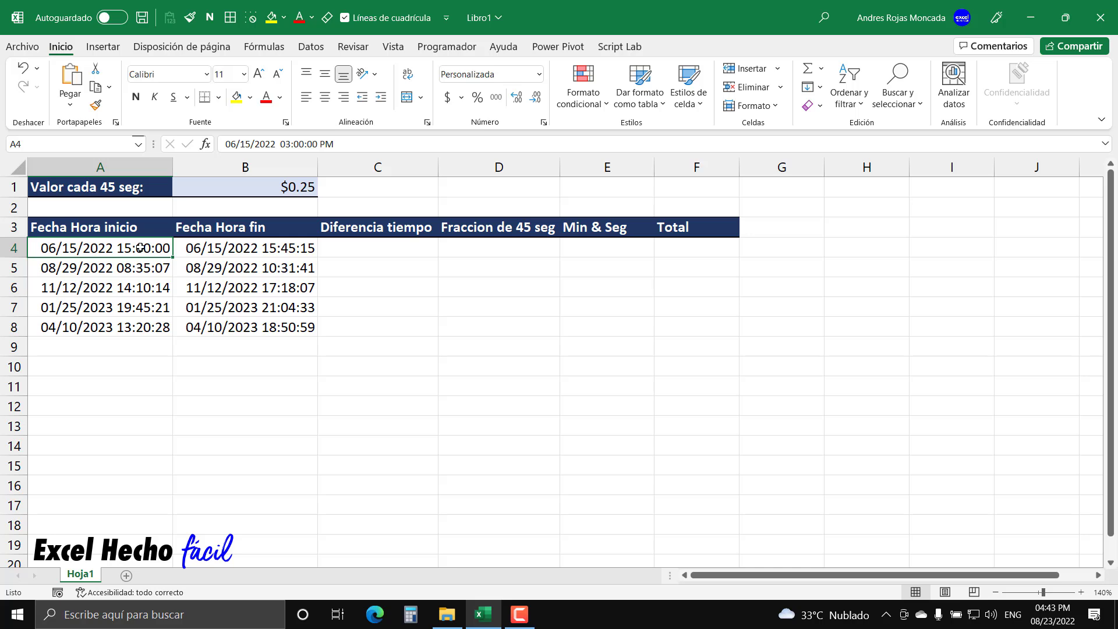
click(214, 253)
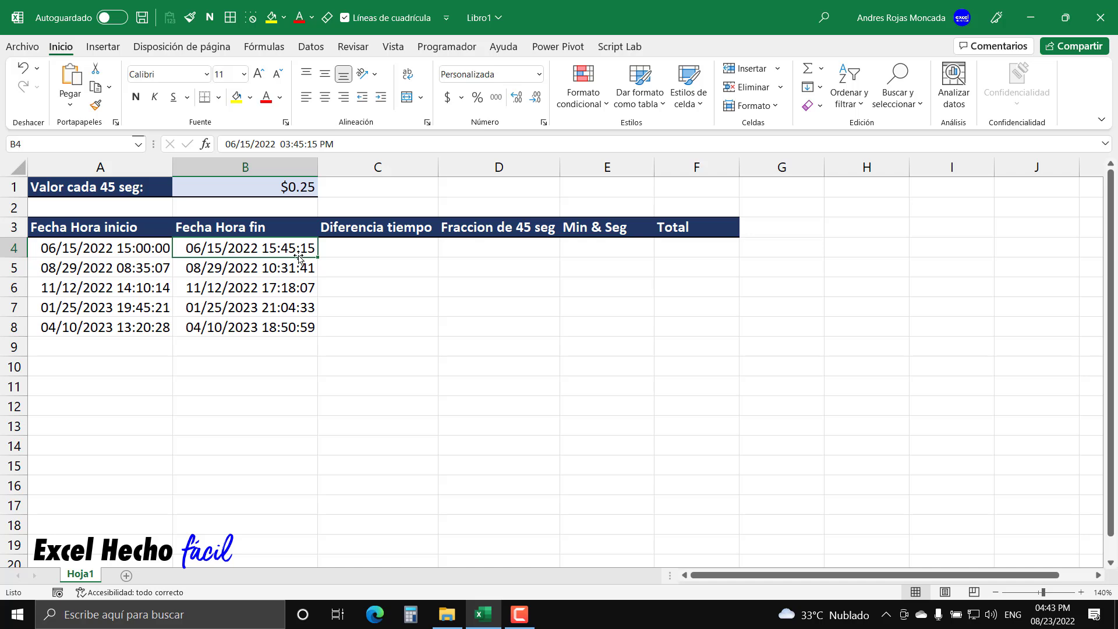
click(345, 252)
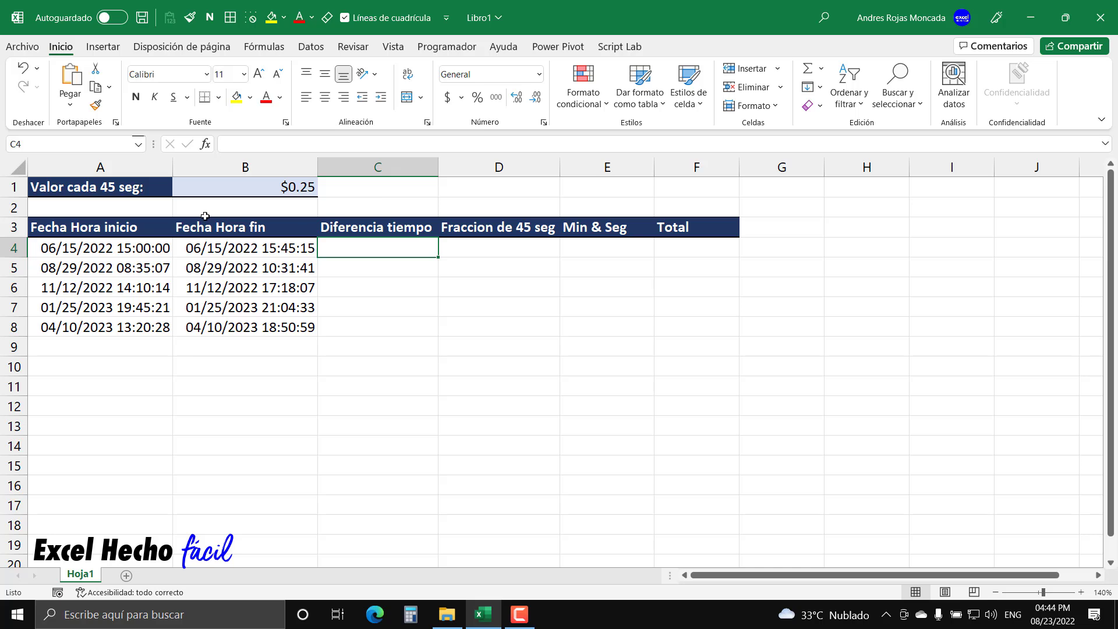
- Change the number format of A4 to General to expose its serial number, and undo that format change
click(97, 248)
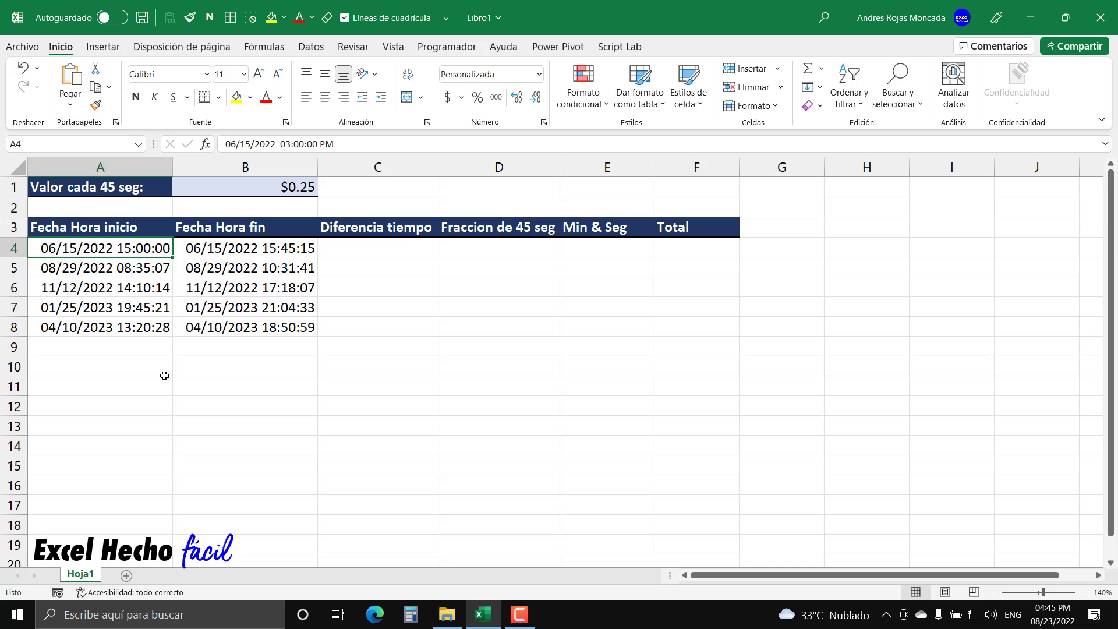
key(ctrl+1)
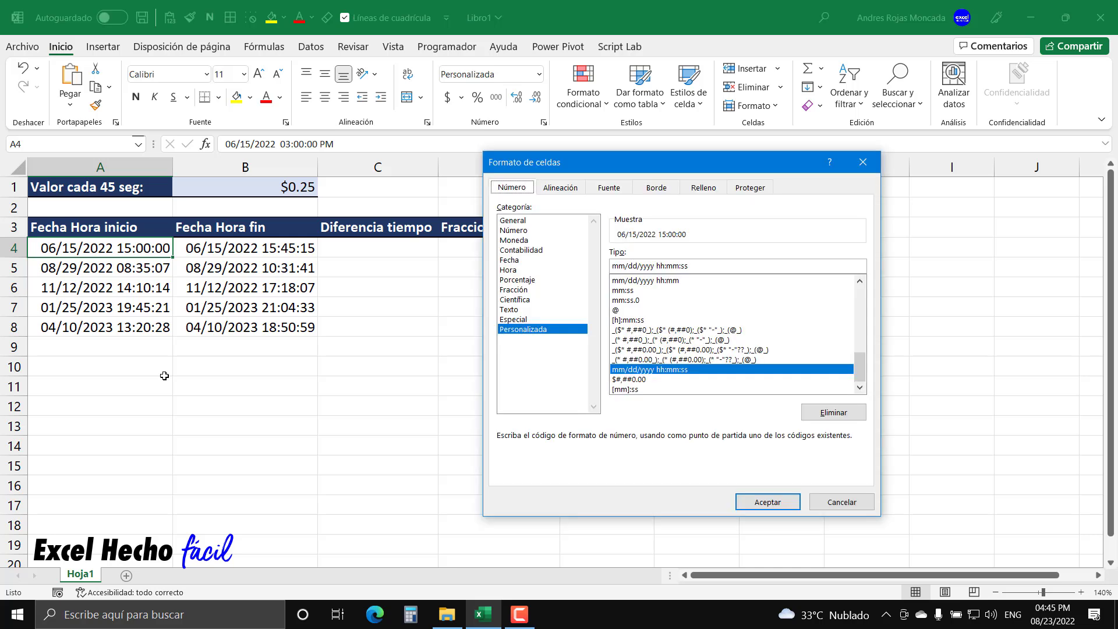
click(531, 221)
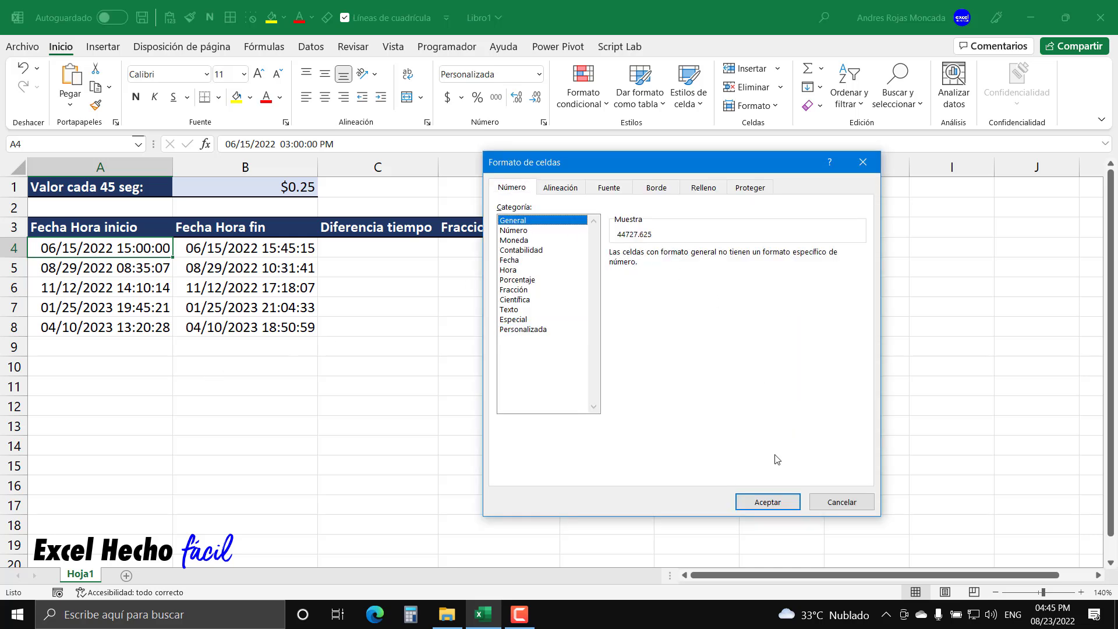
click(754, 502)
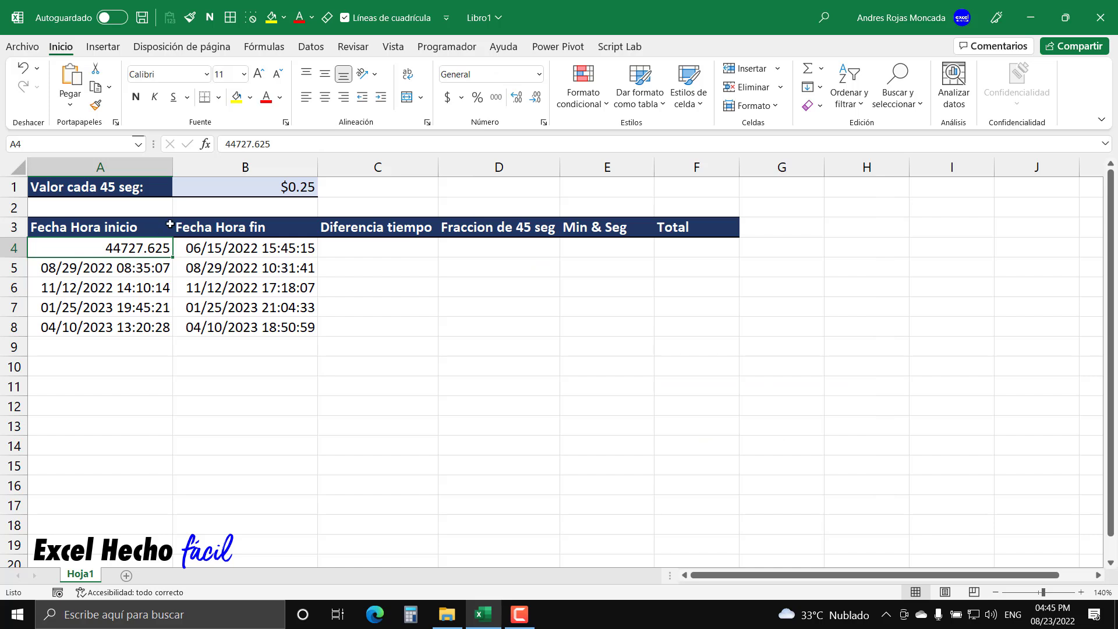
drag(102, 238, 147, 256)
key(ctrl+z)
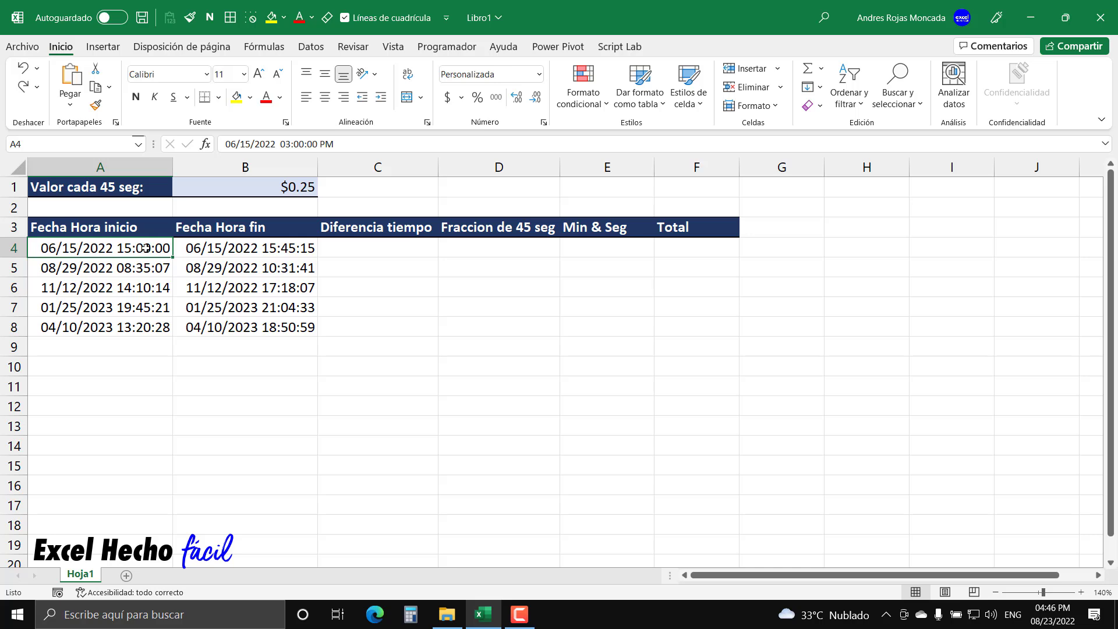
- Check the custom number format applied to the start date-time in A4
key(ctrl+1)
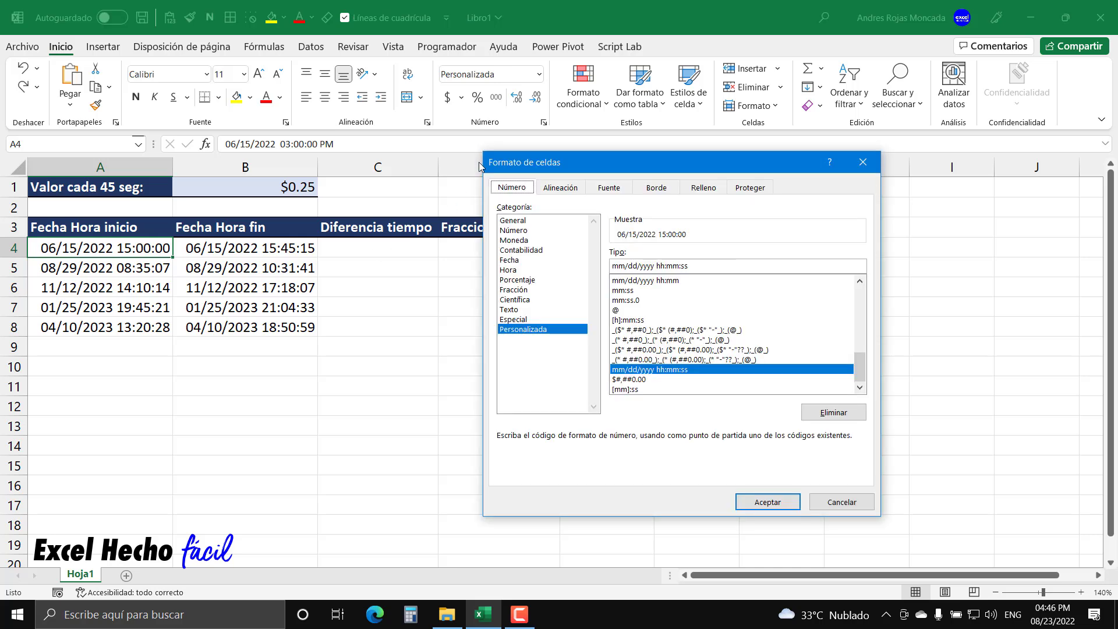
click(571, 329)
key(Return)
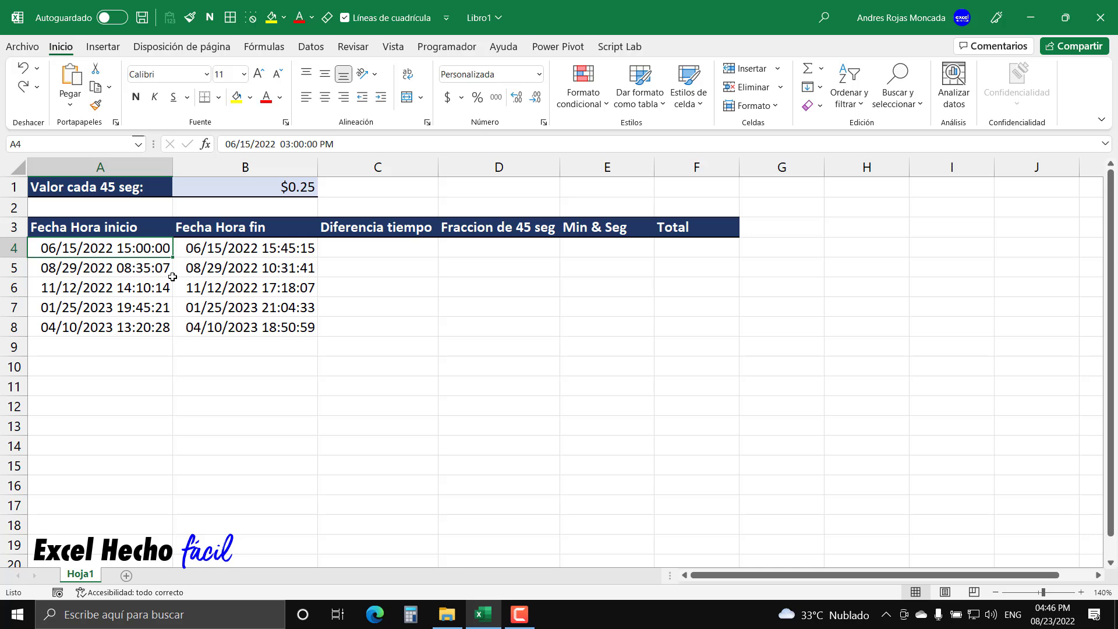
- Start a RESIDUO formula in C4 and move the function's description tip clear of the header row
click(368, 247)
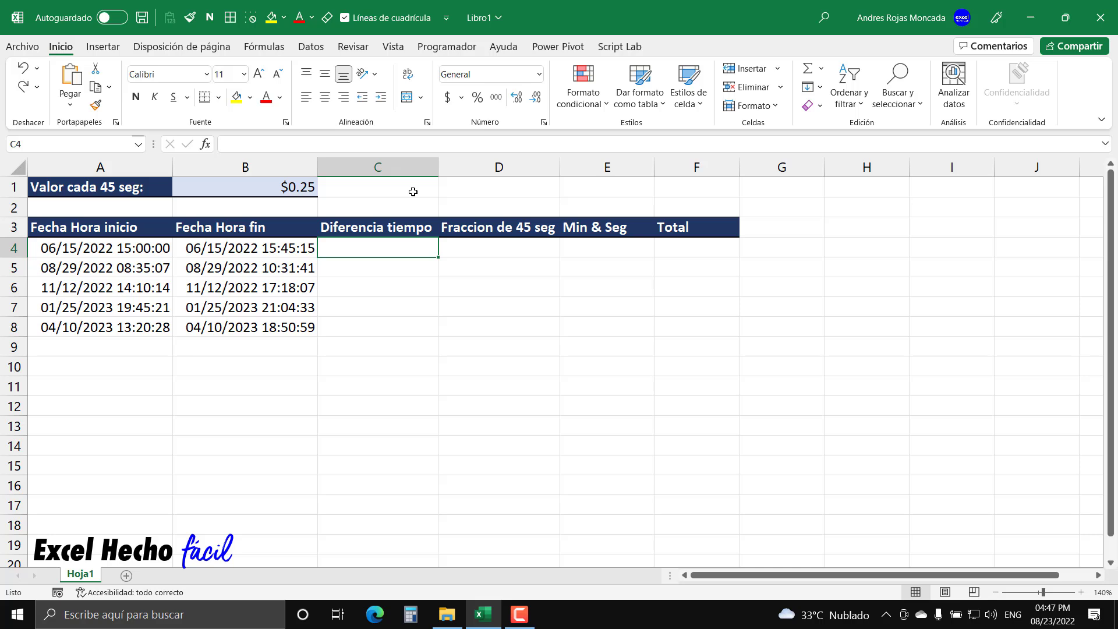
text(=res)
key(Tab)
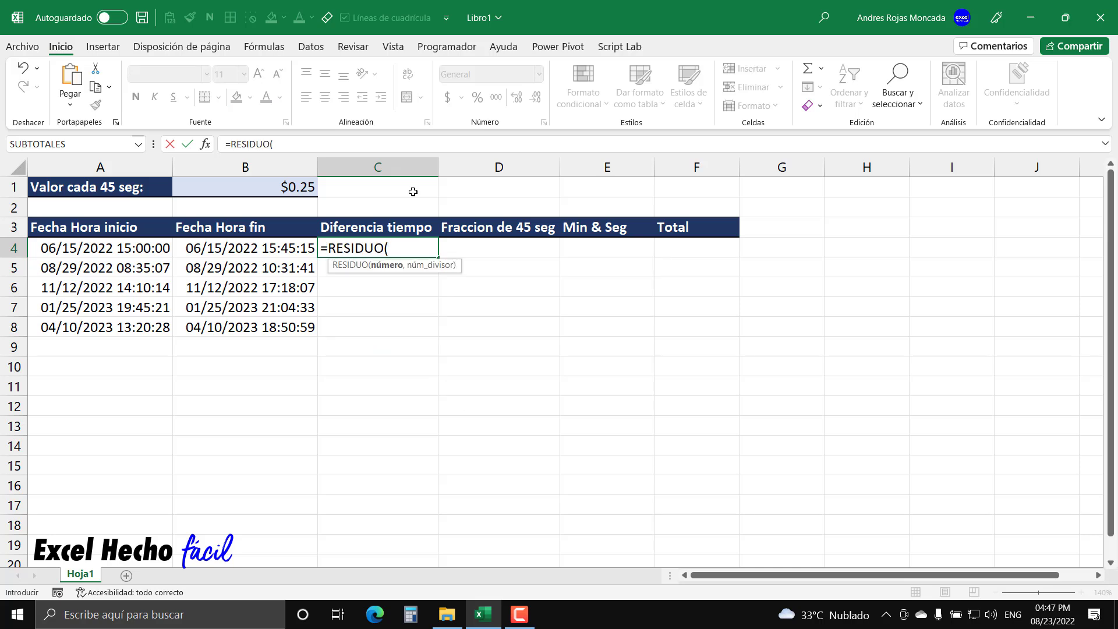
key(BackSpace)
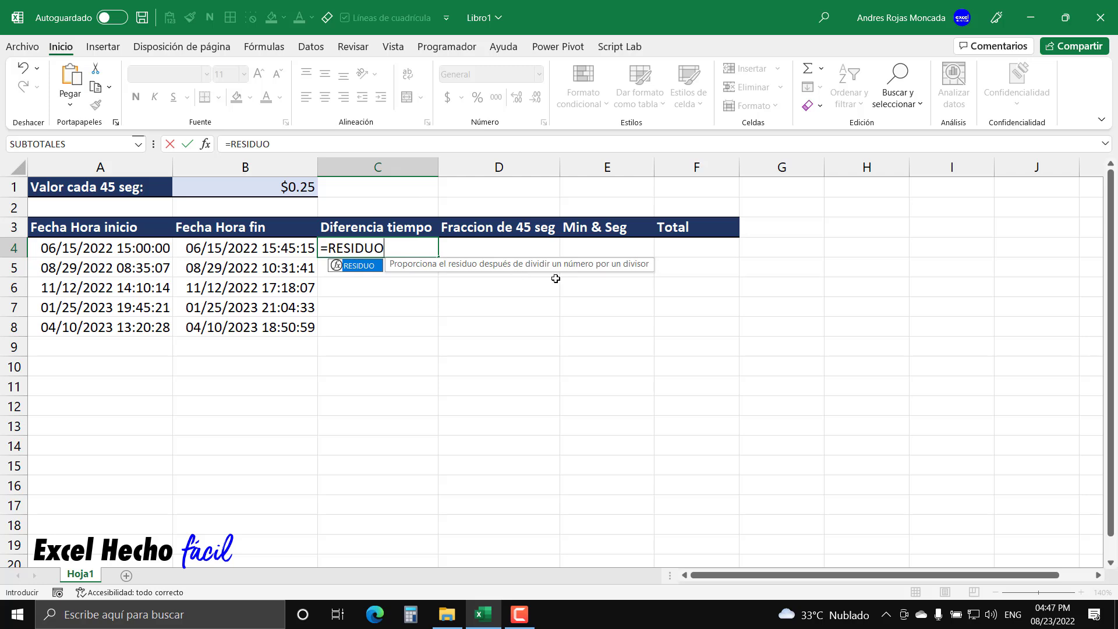
drag(580, 267, 641, 202)
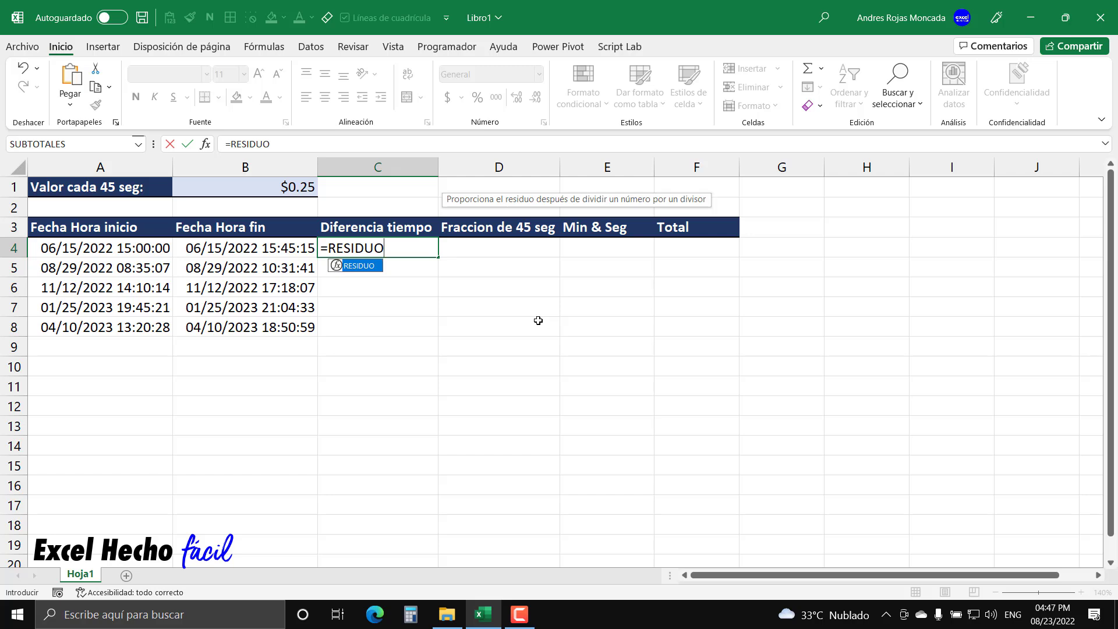
- Try the formula =RESIDUO(5,2) in C4, preview its evaluated result, restore the formula and clear the trial arguments
text((5,2)
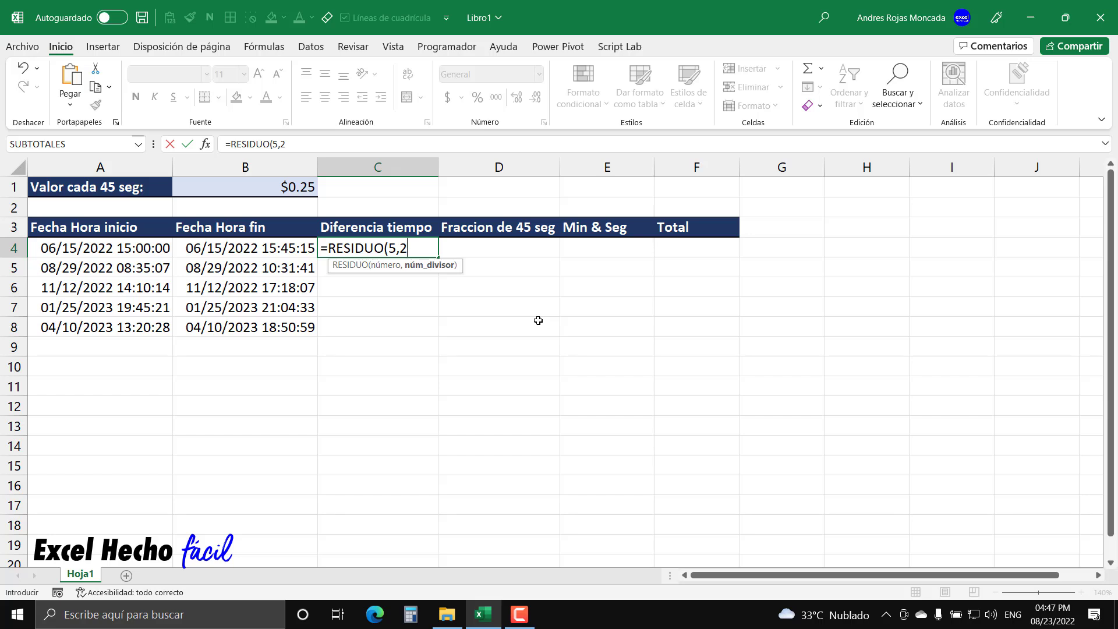
text())
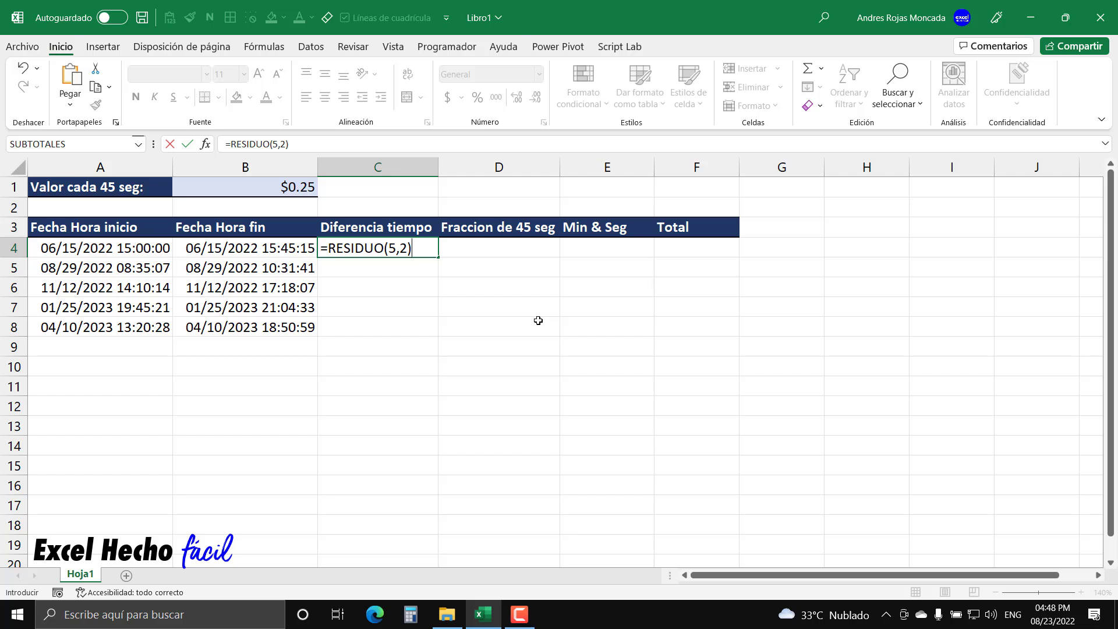
key(Escape)
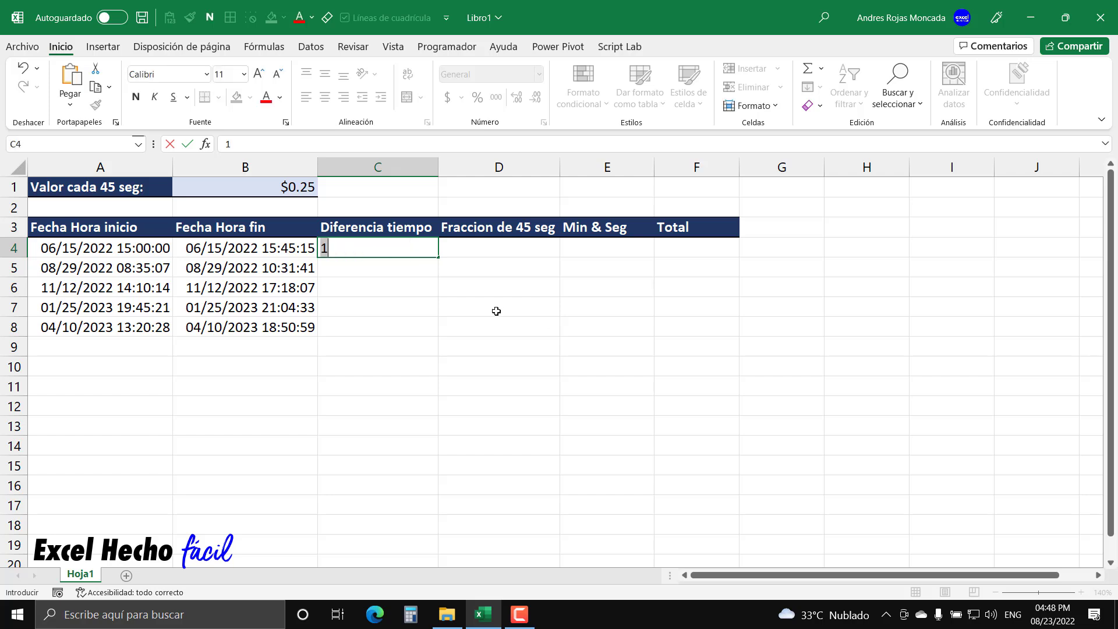
text(1)
key(ctrl+z)
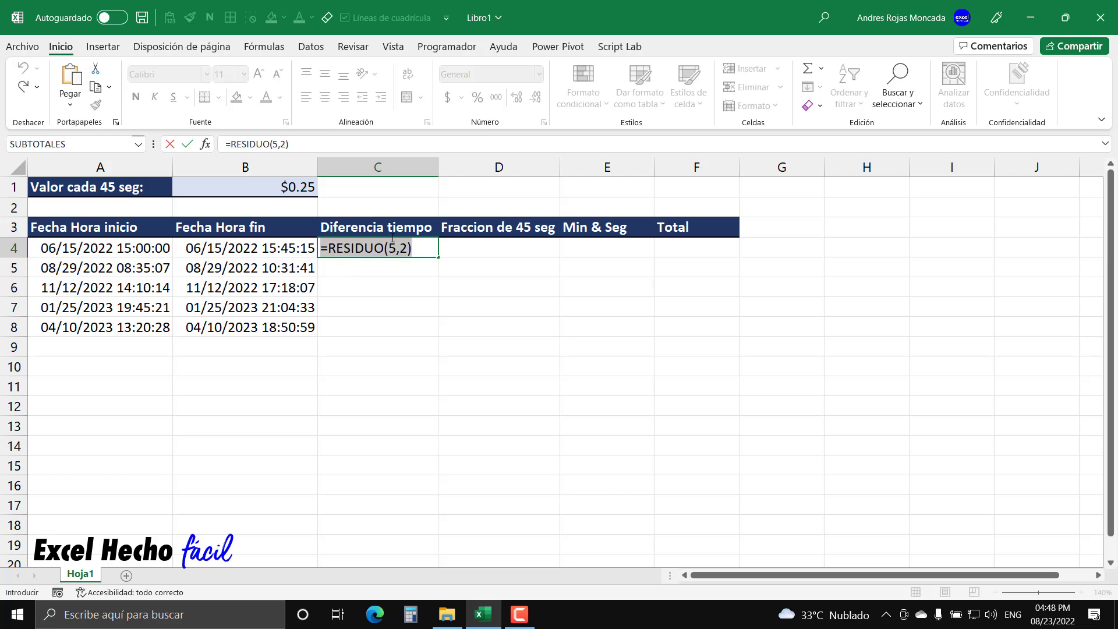
click(423, 250)
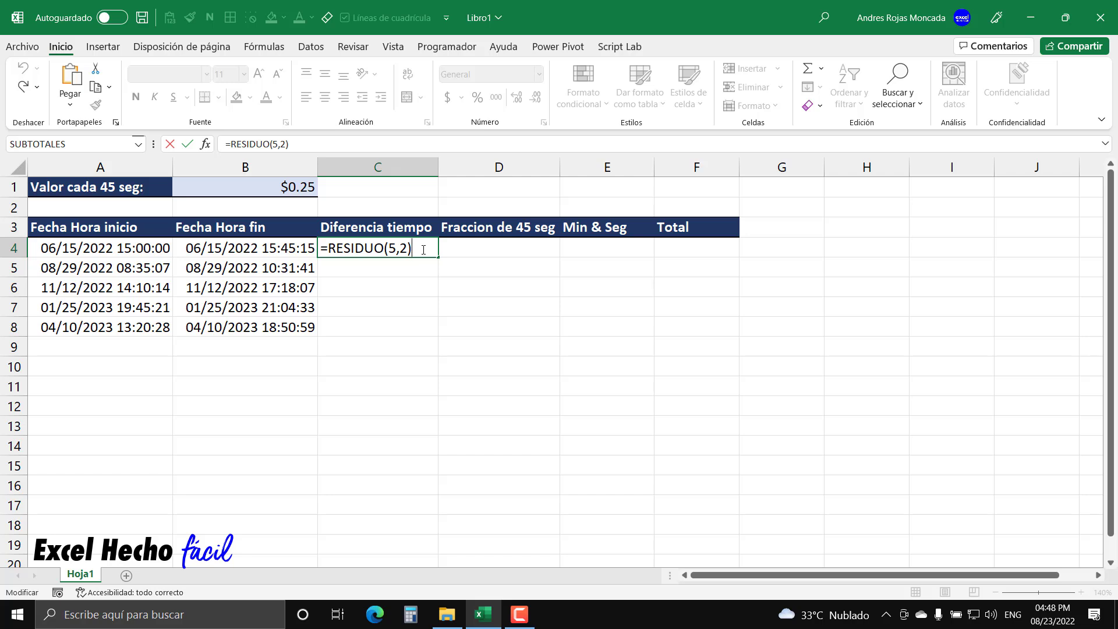
key(BackSpace)
key(BackSpace)
key(BackSpace)
key(BackSpace)
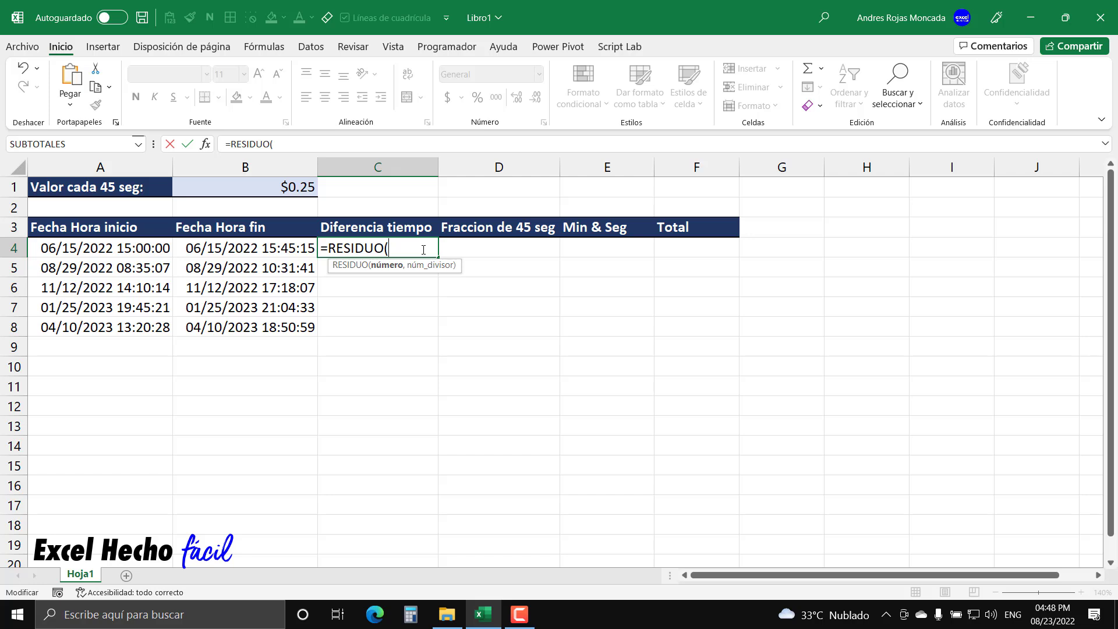
- Complete the function in C4 as =RESIDUO(B4,1), previewing the underlying value of B4 and the function's result before restoring the formula
click(266, 250)
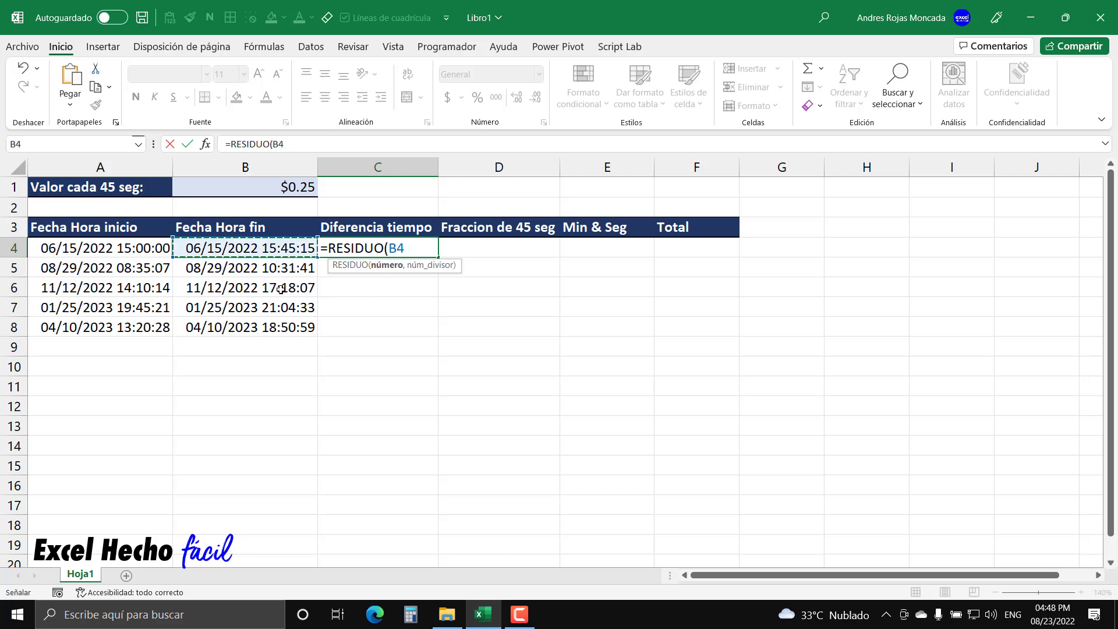
click(381, 265)
key(F9)
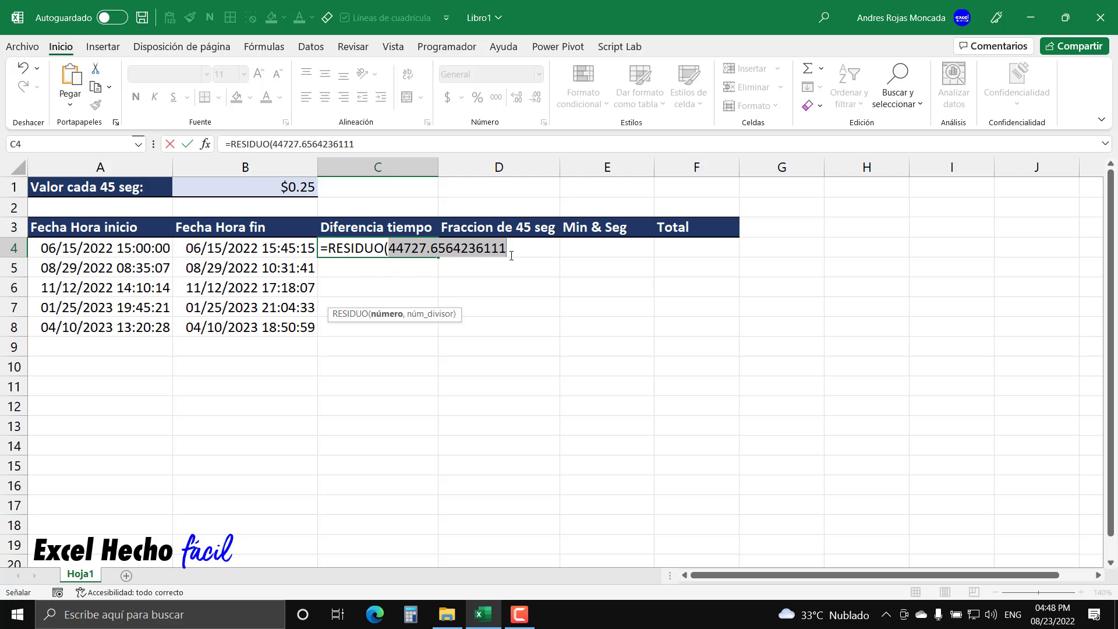
key(ctrl+z)
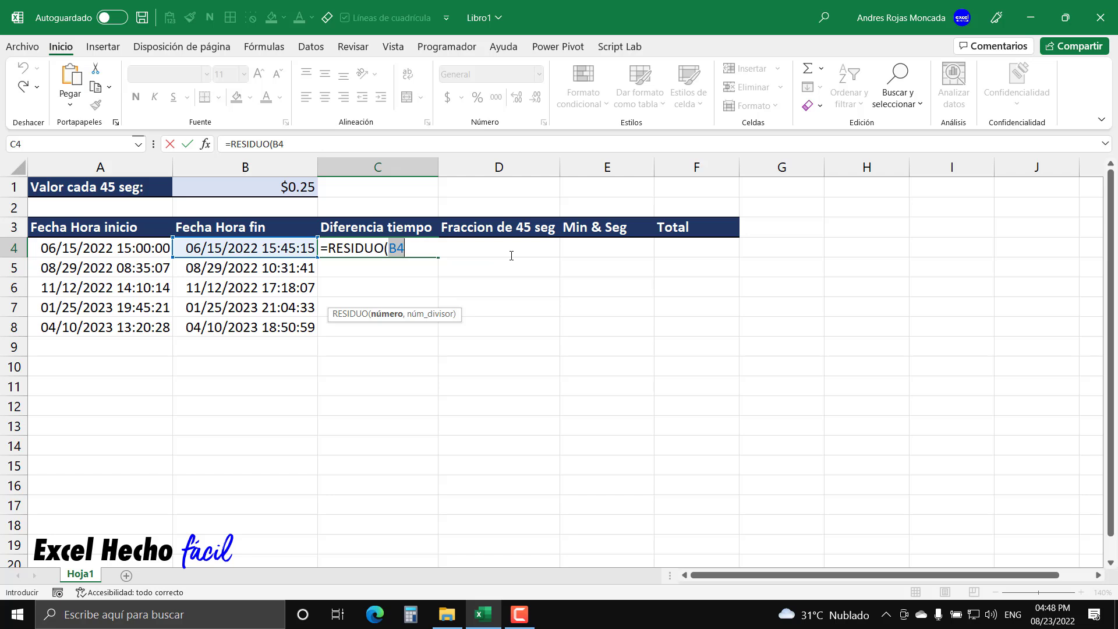
key(F2)
text(,1)
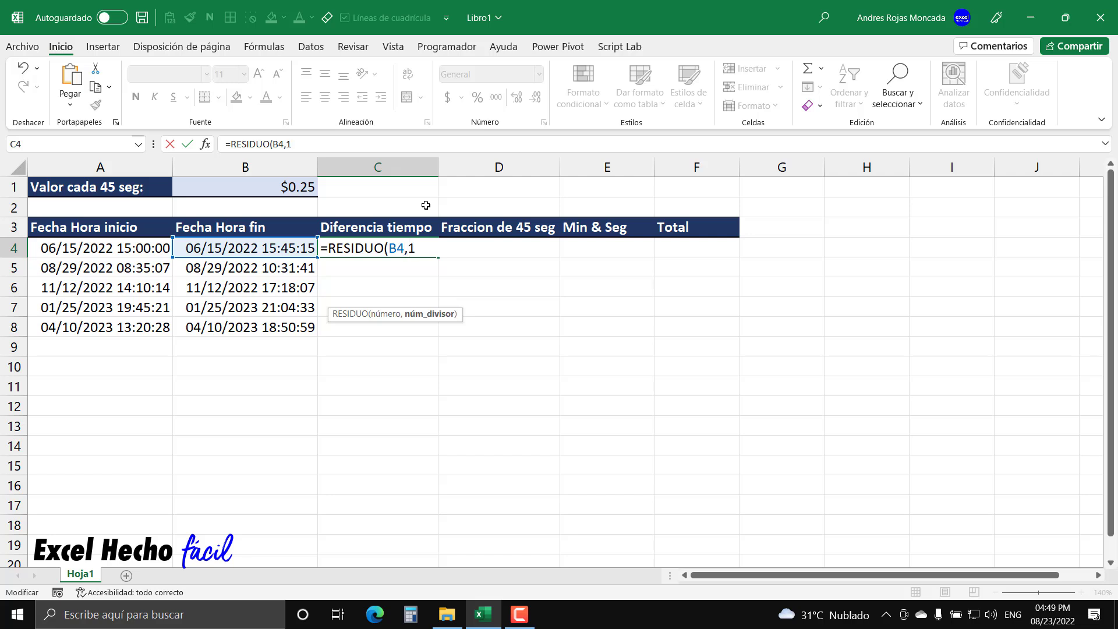
text())
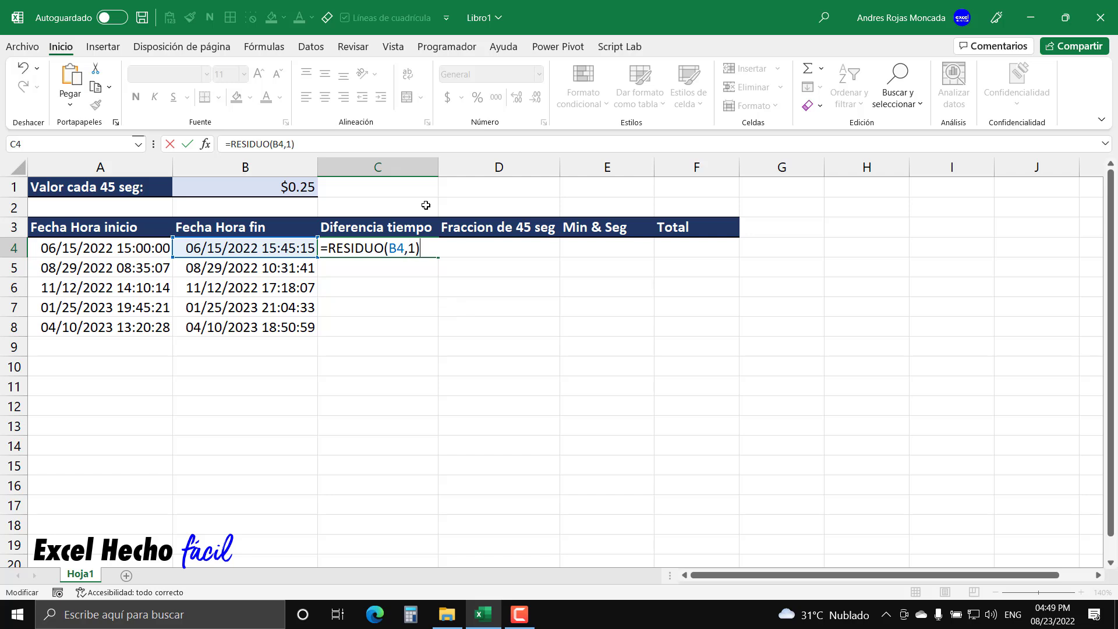
key(F9)
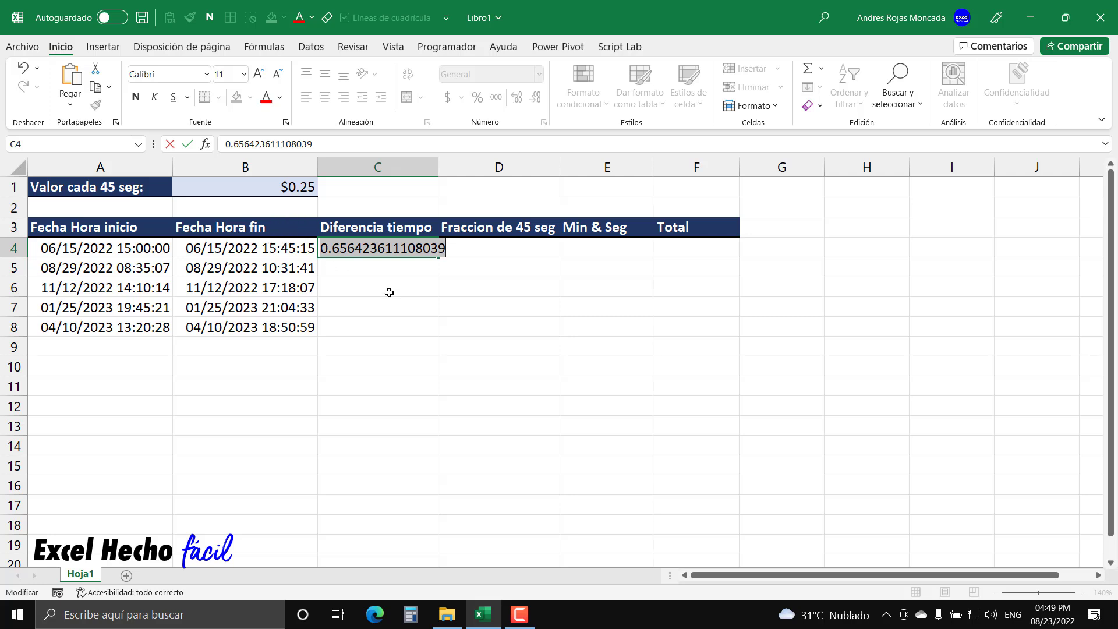
key(ctrl+z)
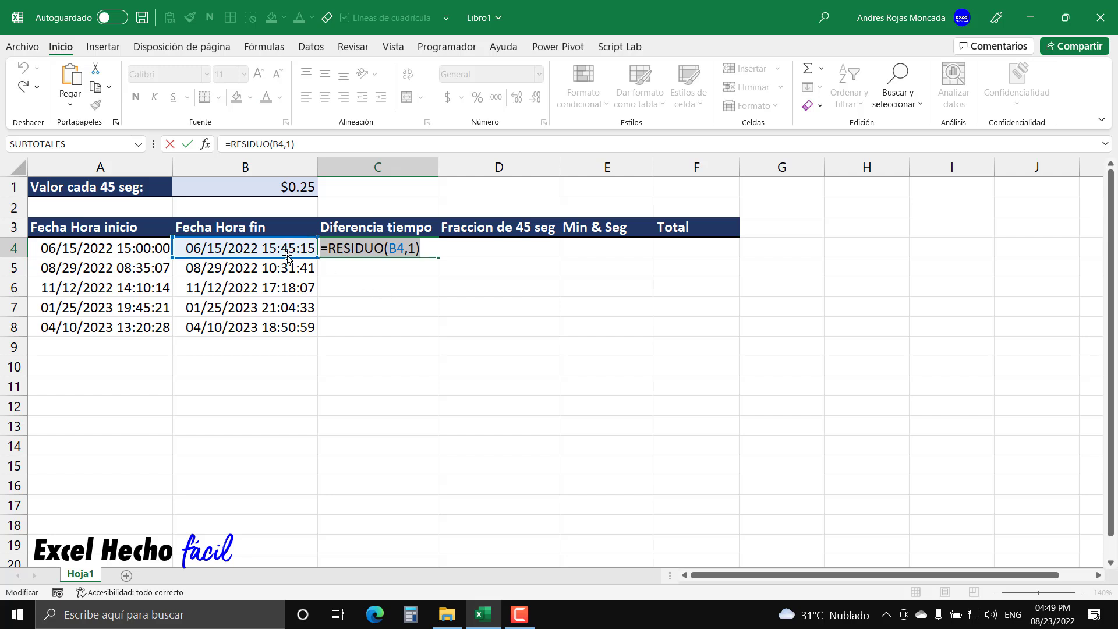
- Extend the formula in C4 to =RESIDUO(B4,1)-RESIDUO(A4,1), preview its result, restore the formula and enter it
click(438, 252)
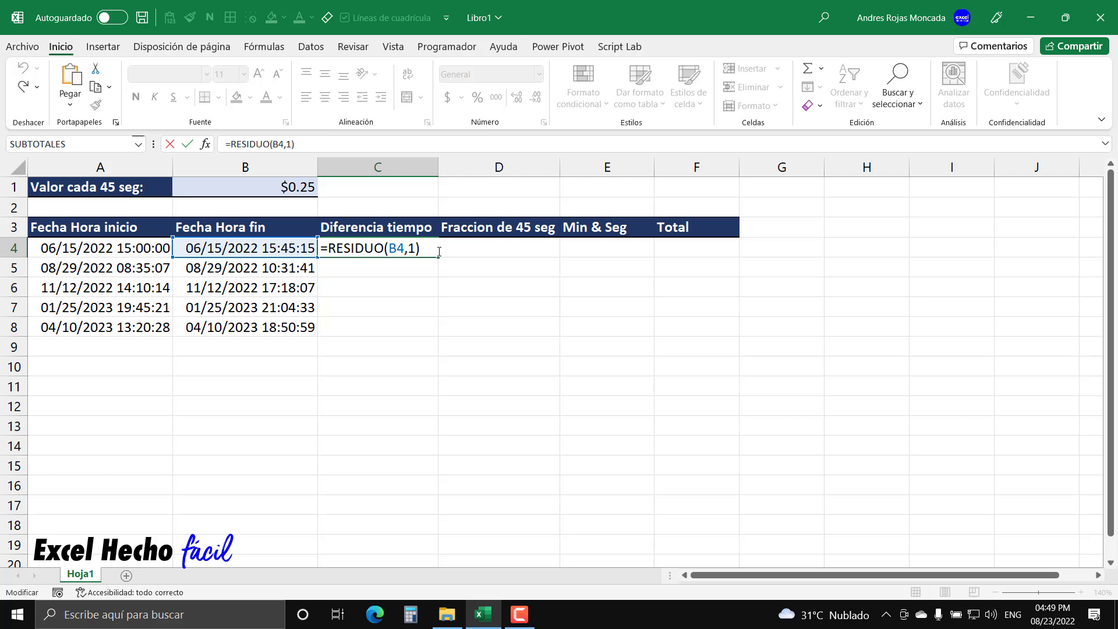
text(-re)
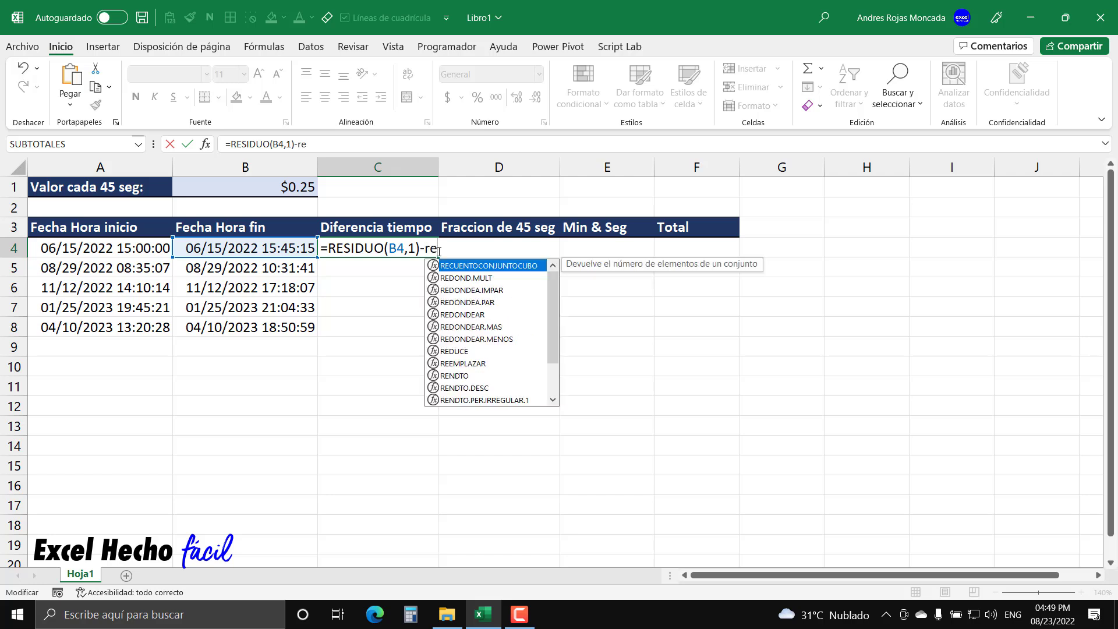
text(s)
double_click(453, 267)
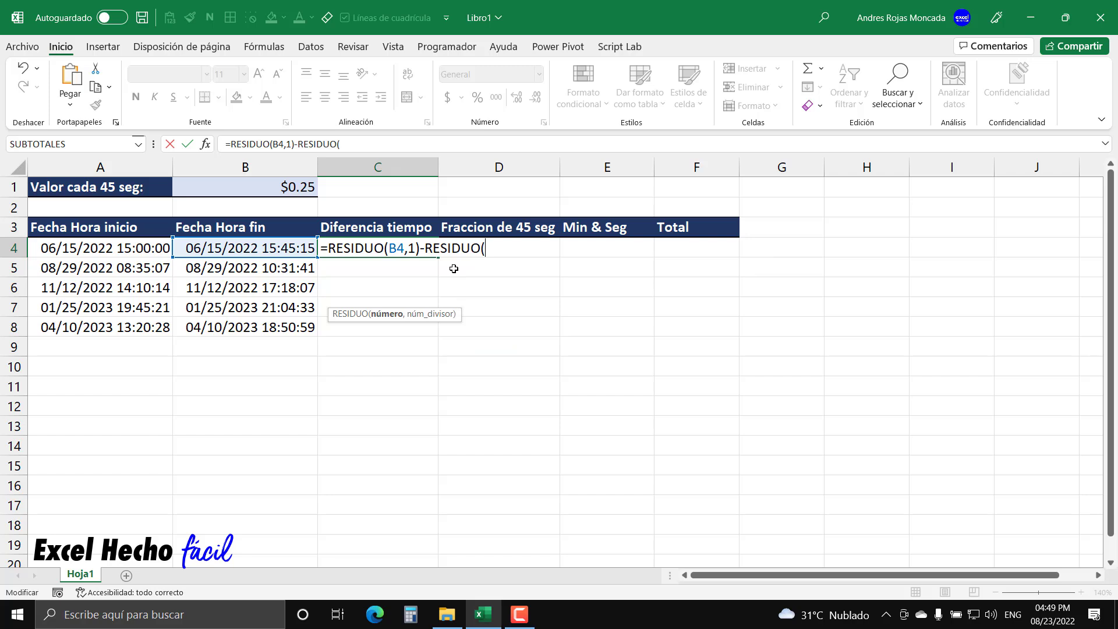
click(97, 248)
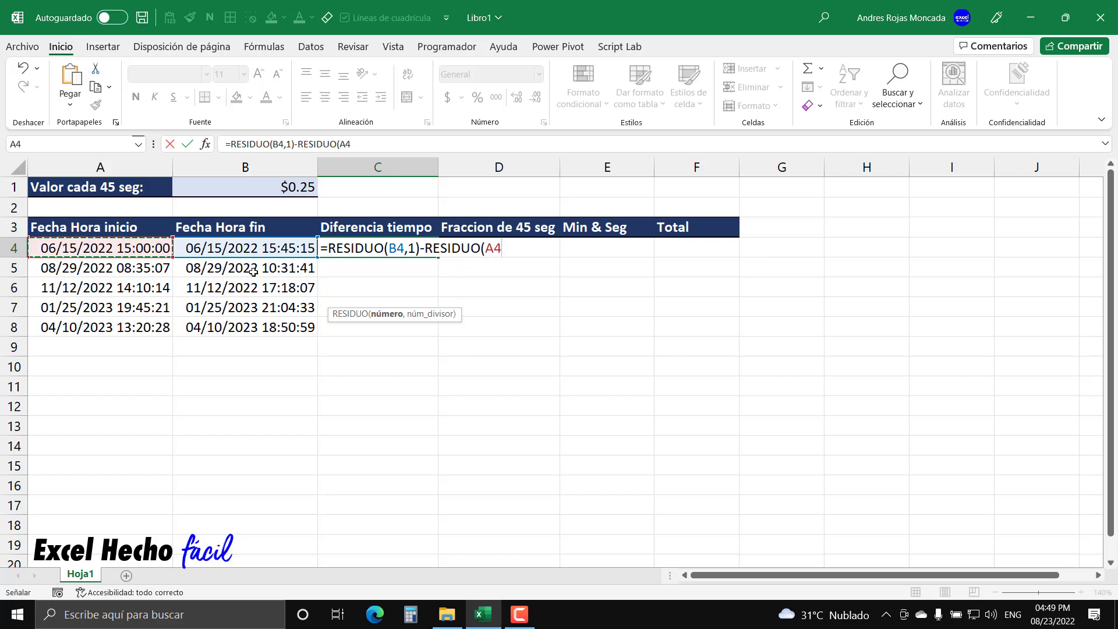
text(,1)
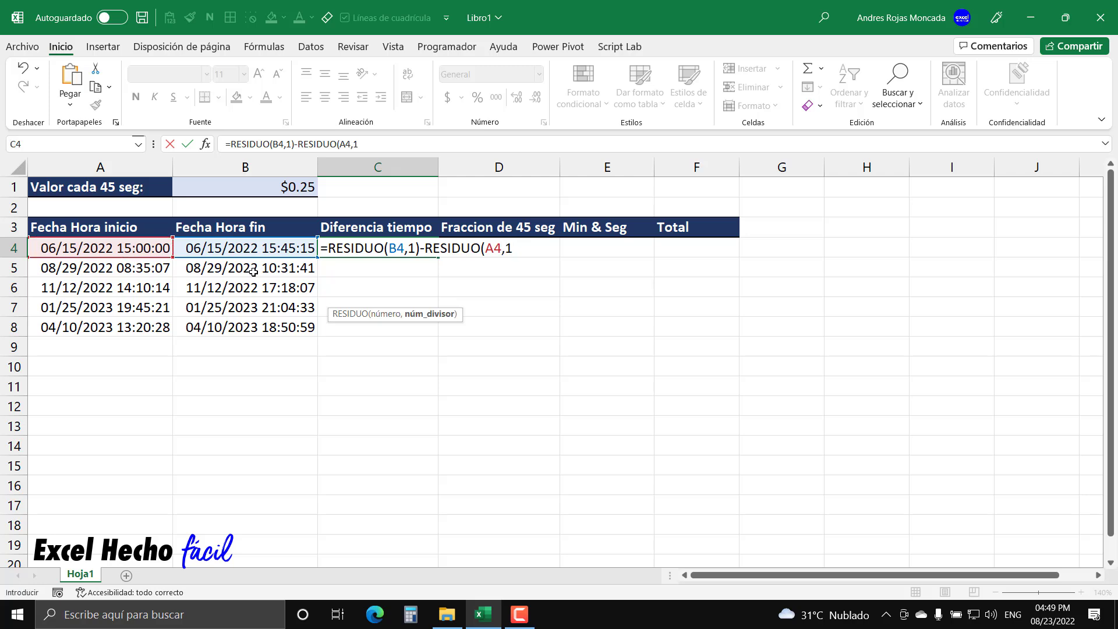
text())
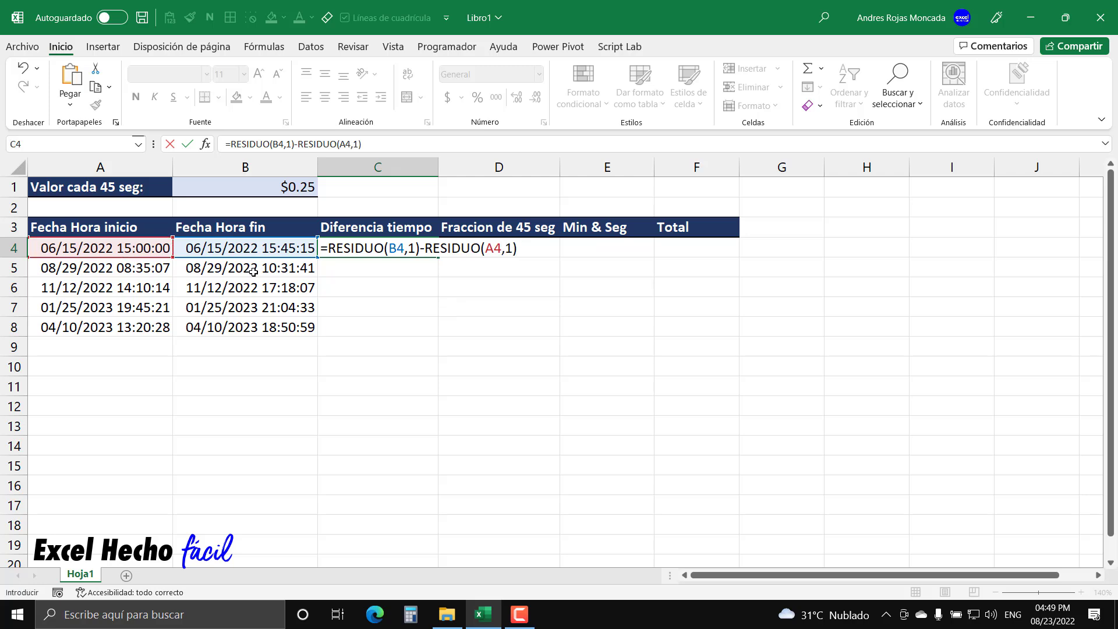
key(ctrl+Return)
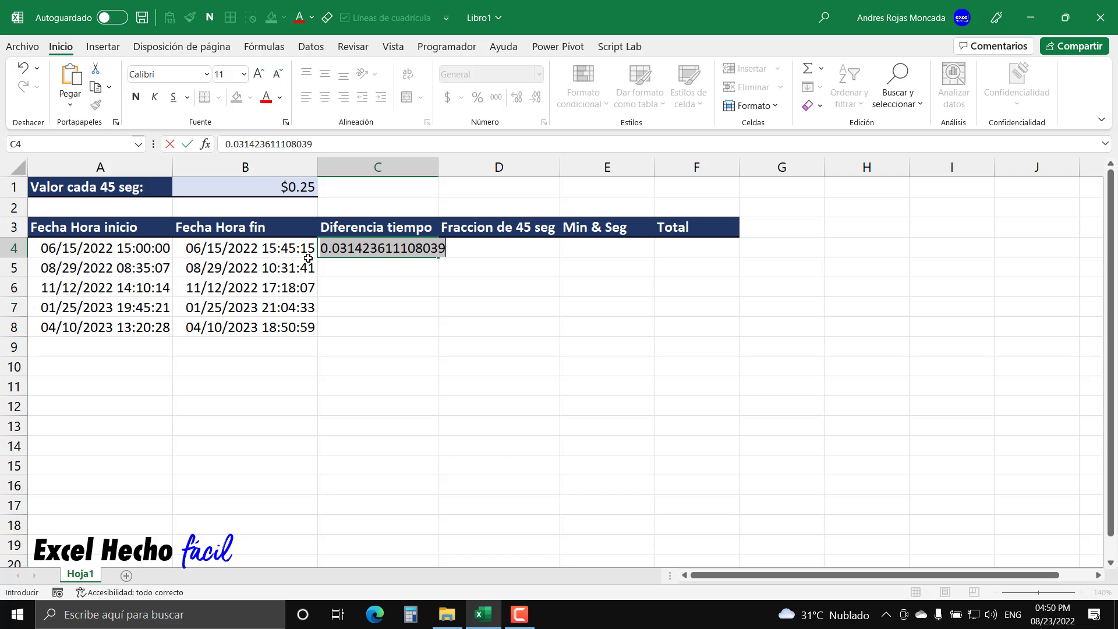
key(ctrl+z)
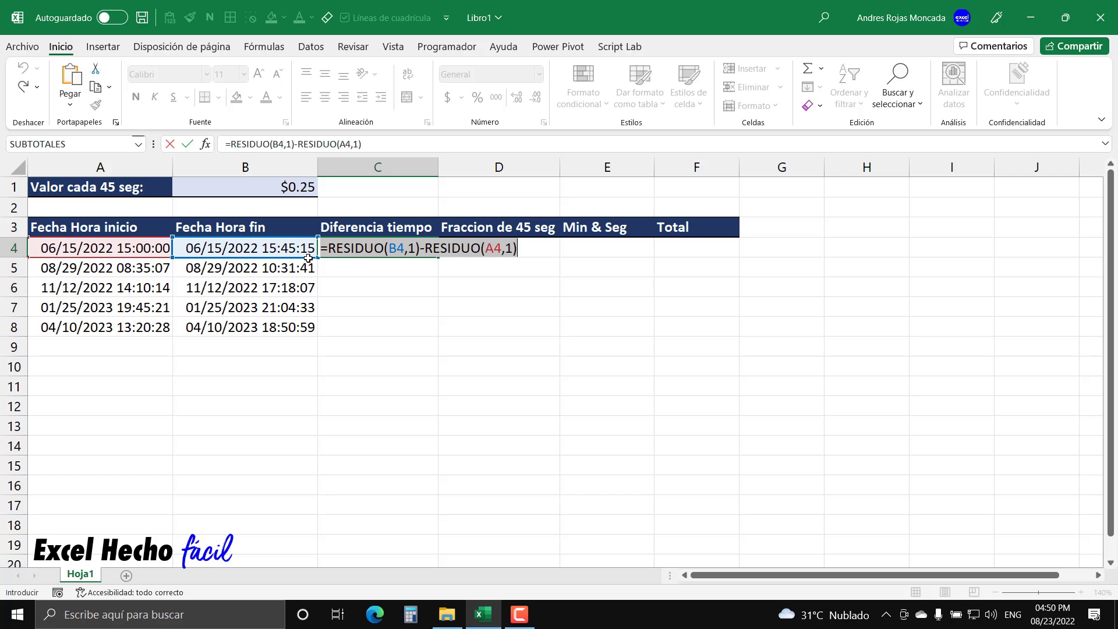
key(Return)
- Apply the custom number format hh:mm:ss to C4 and fill its formula down through C8
click(324, 250)
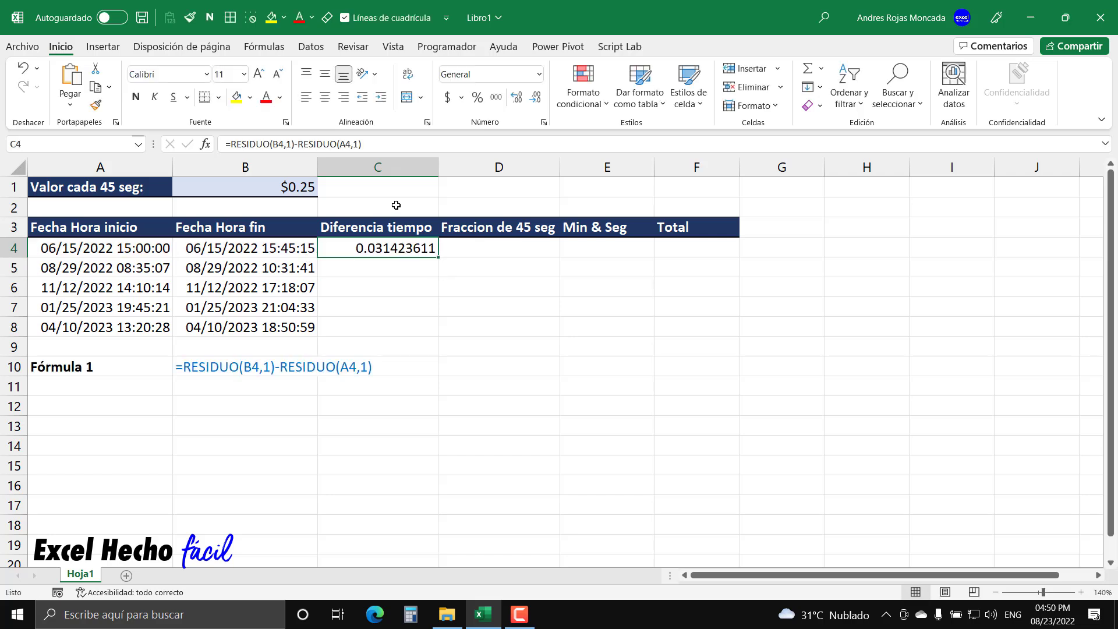
key(ctrl+1)
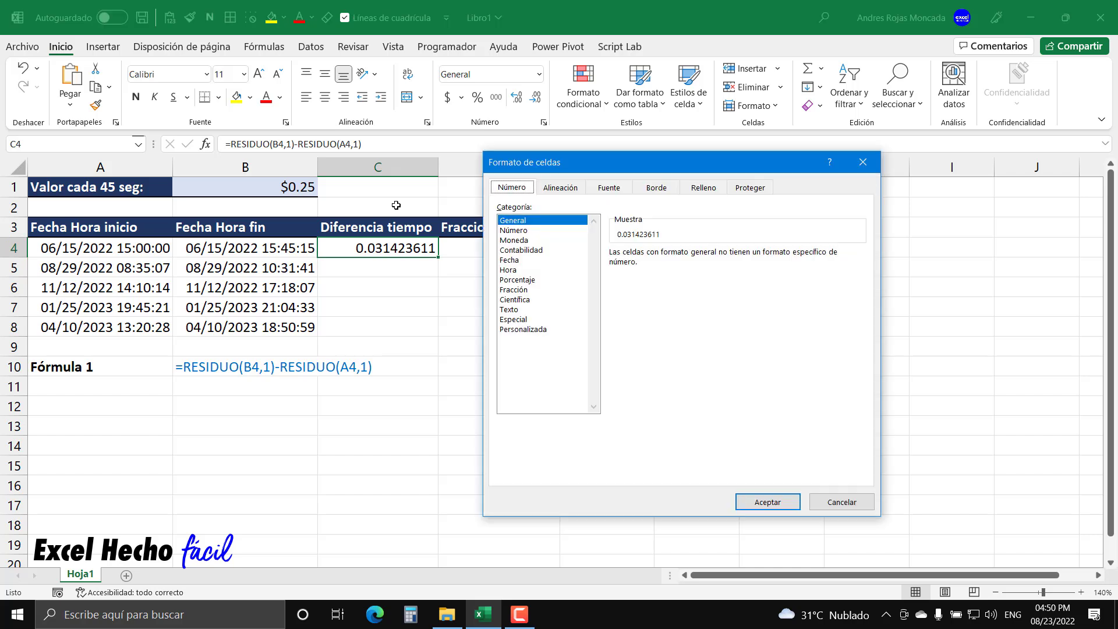
click(523, 330)
drag(640, 268, 590, 265)
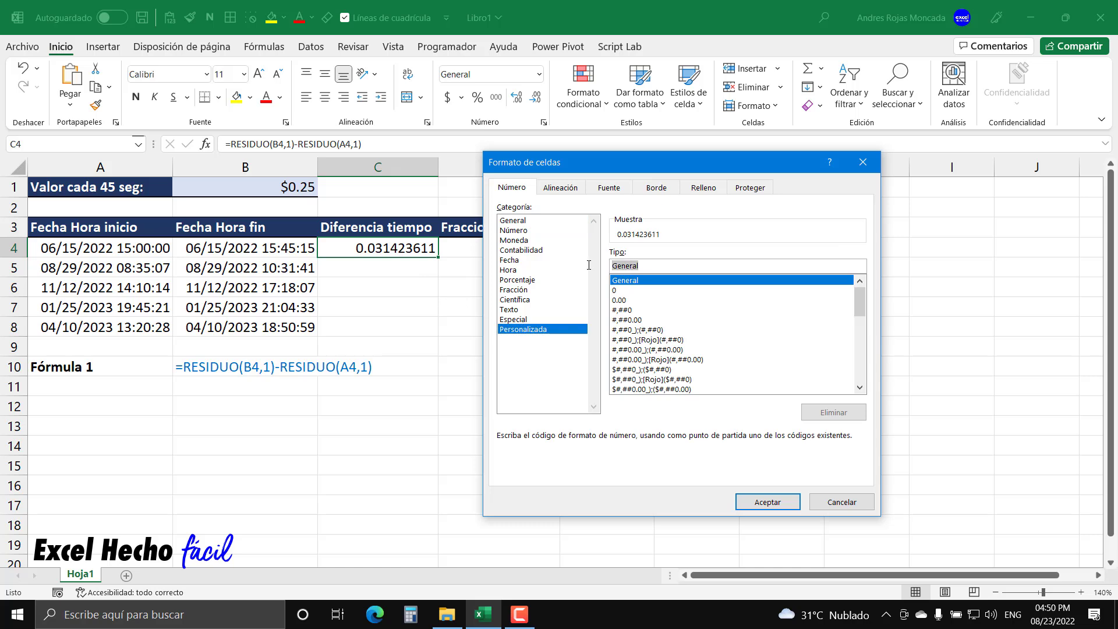
text(hh)
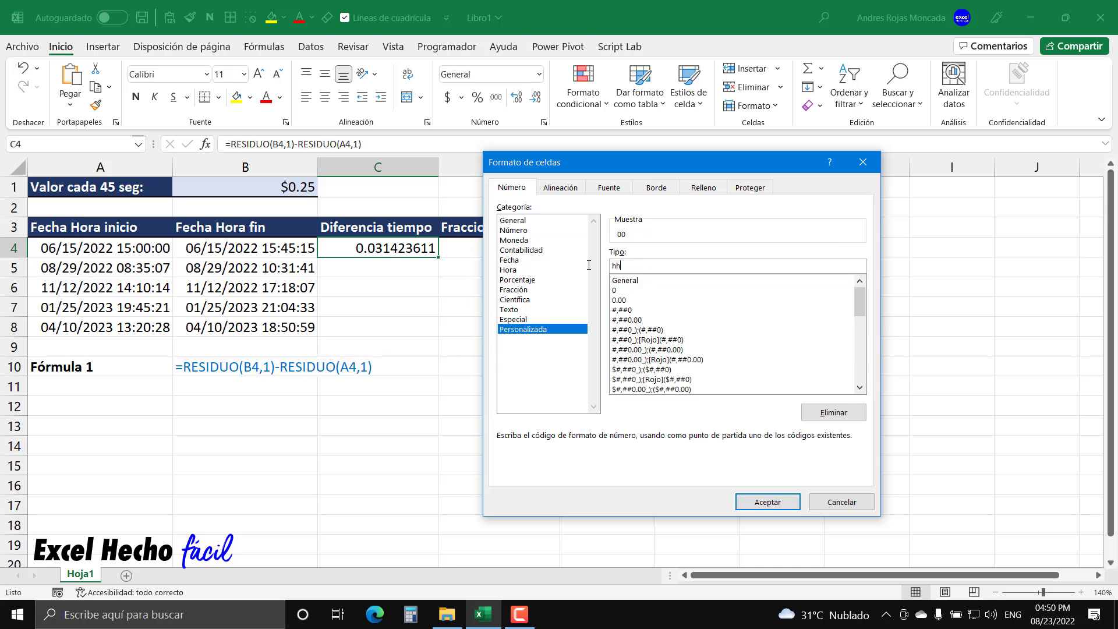
text(:mm:ss)
click(788, 502)
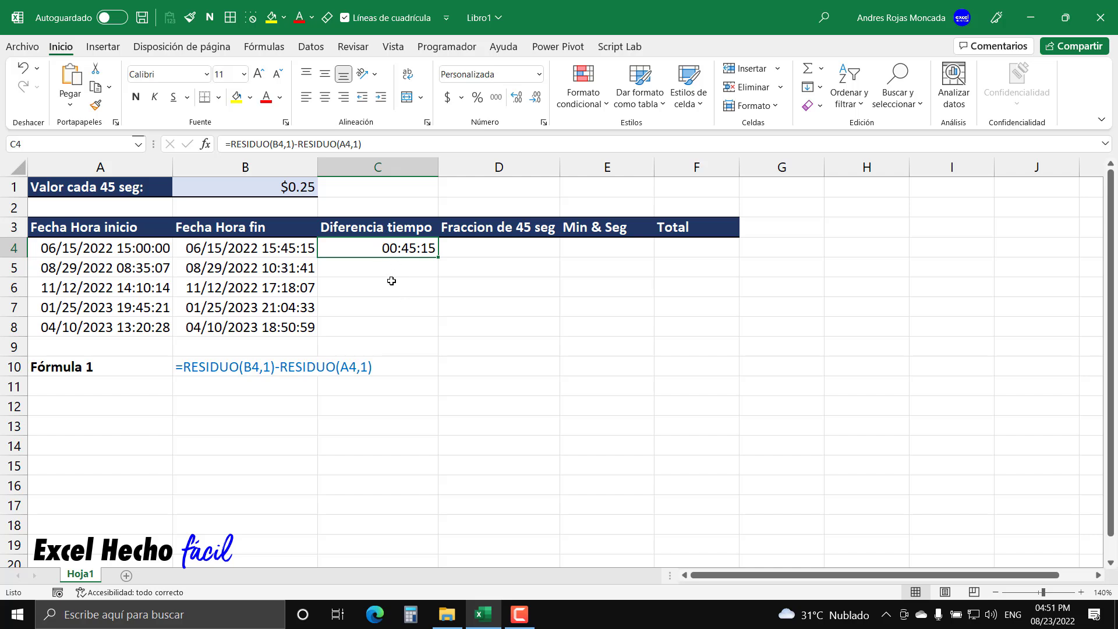
drag(437, 256, 439, 337)
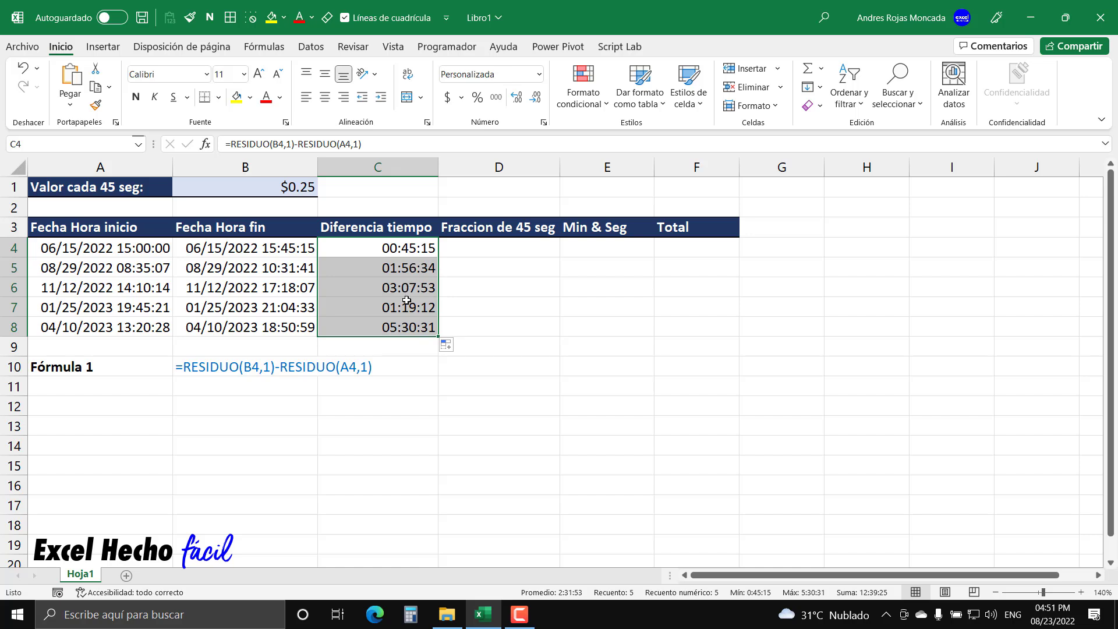
click(457, 244)
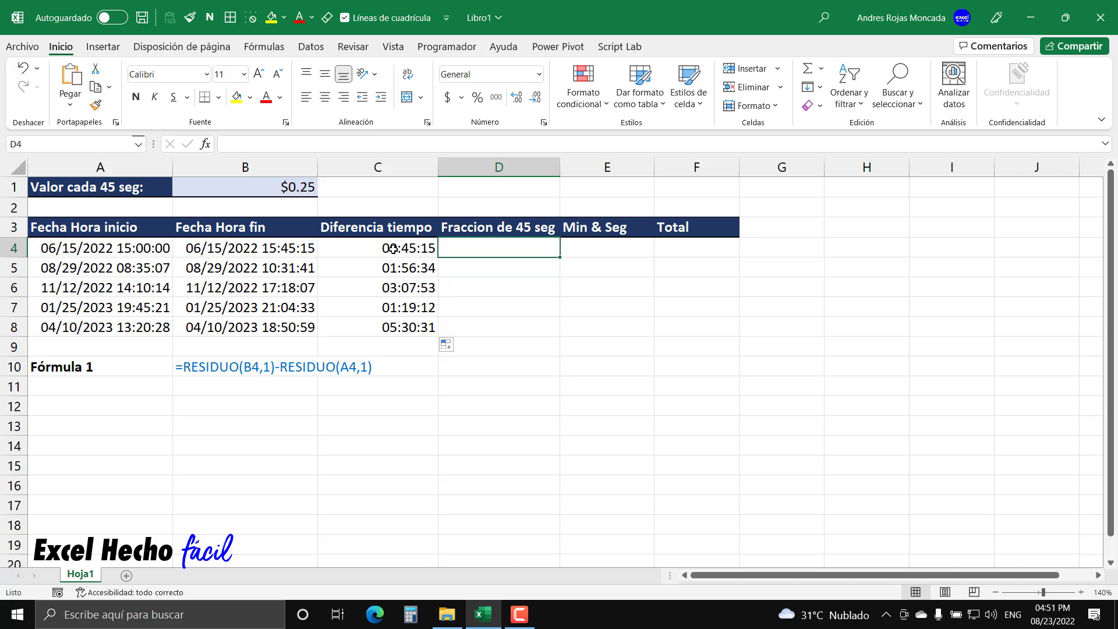
- Build the trial formula =45*60/45 in F1, previewing the result before and after adding the division and restoring the formula each time
click(693, 187)
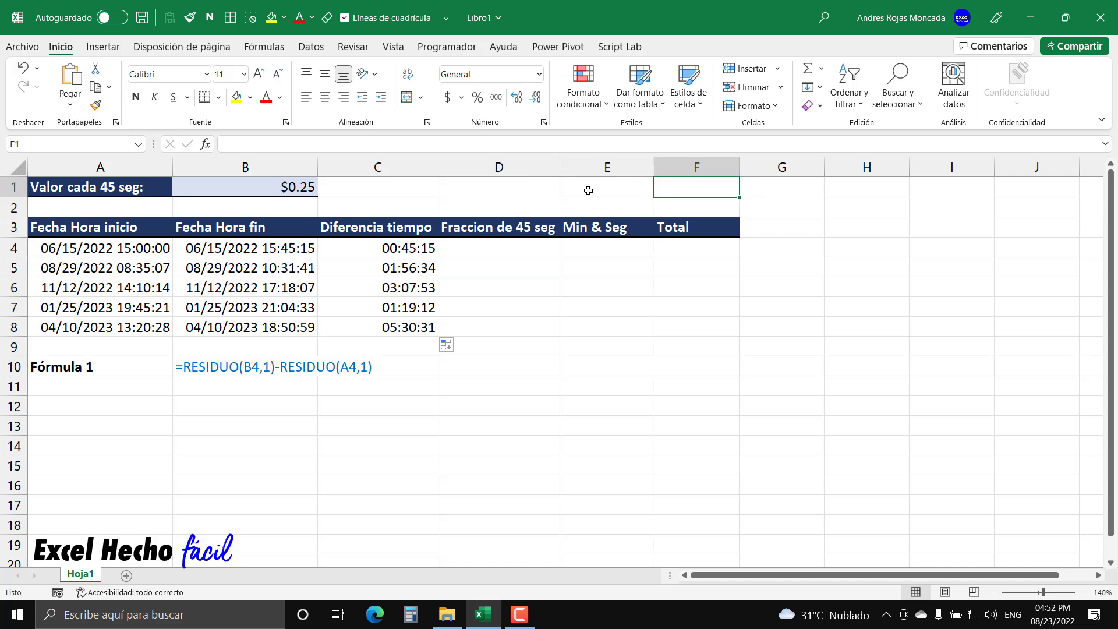
text(=45)
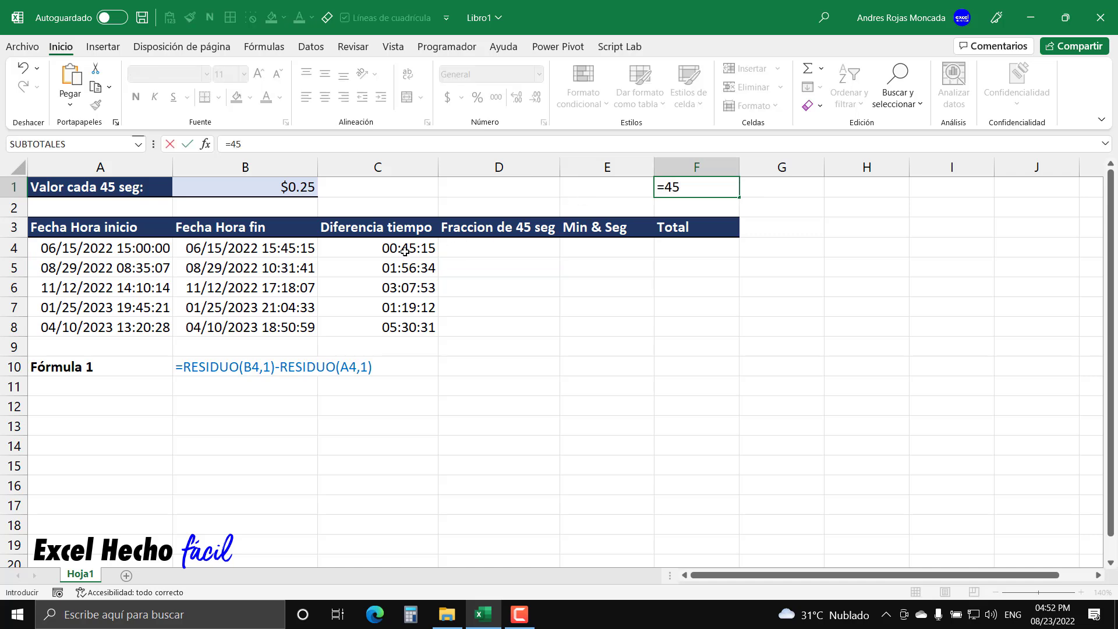
text(*60)
key(F9)
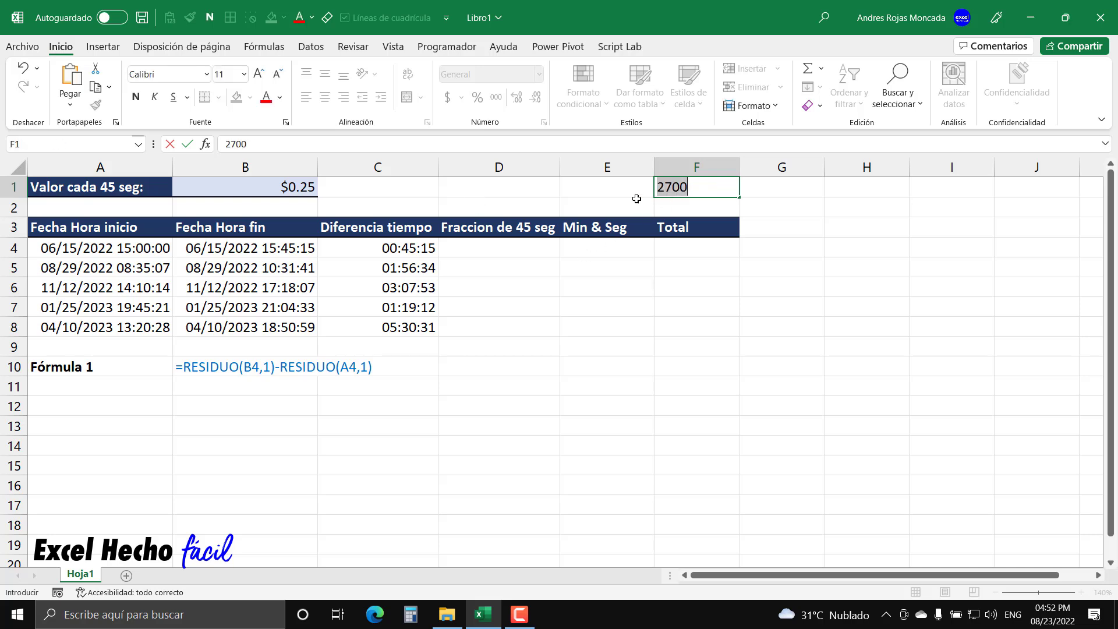
key(ctrl+z)
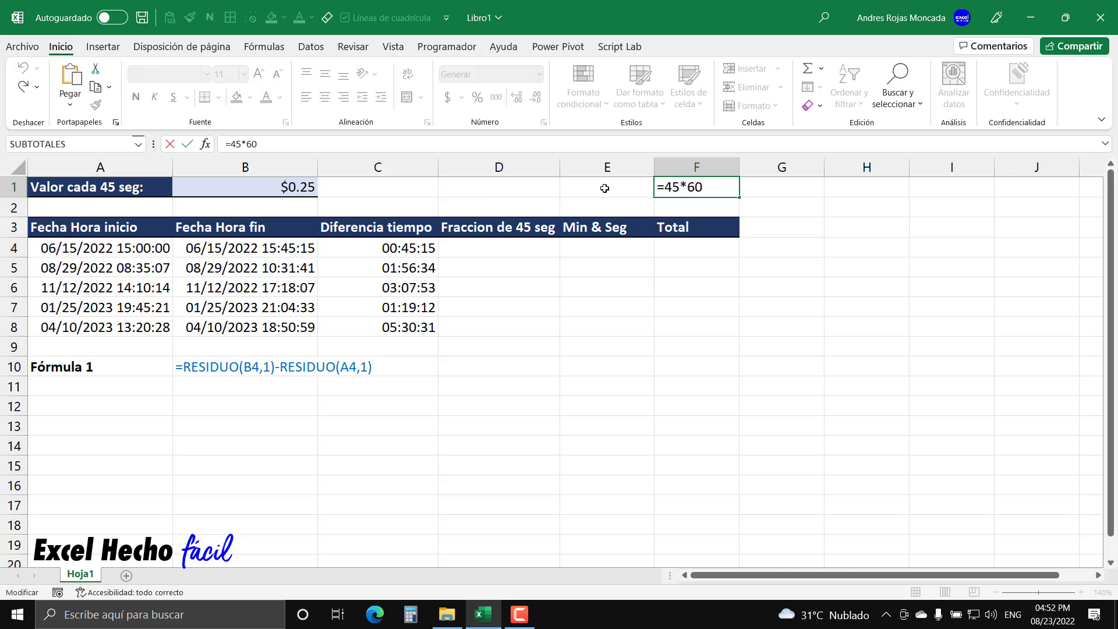
text(/45)
key(F9)
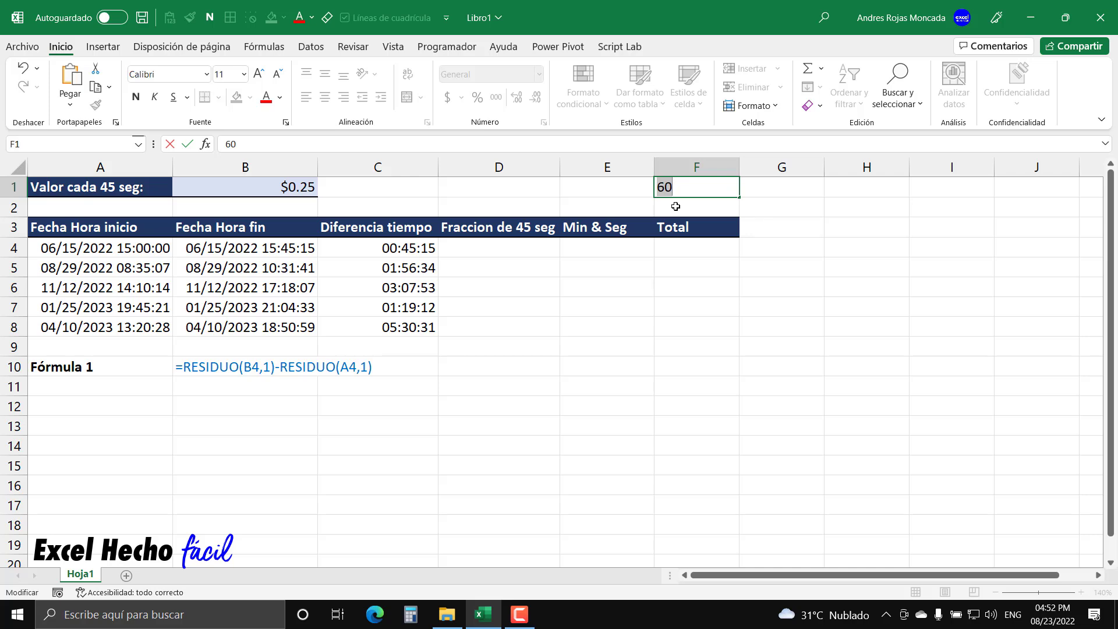
key(ctrl+z)
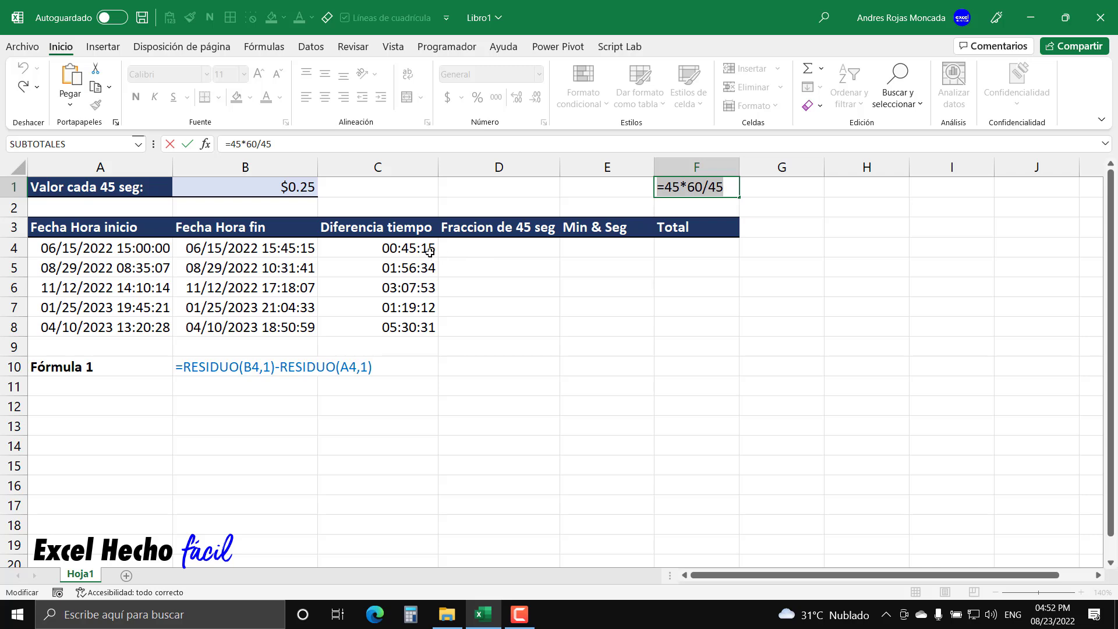
- Add the 15 leftover seconds to the trial formula in F1 so that it reads =((45*60)+15)/45
click(667, 187)
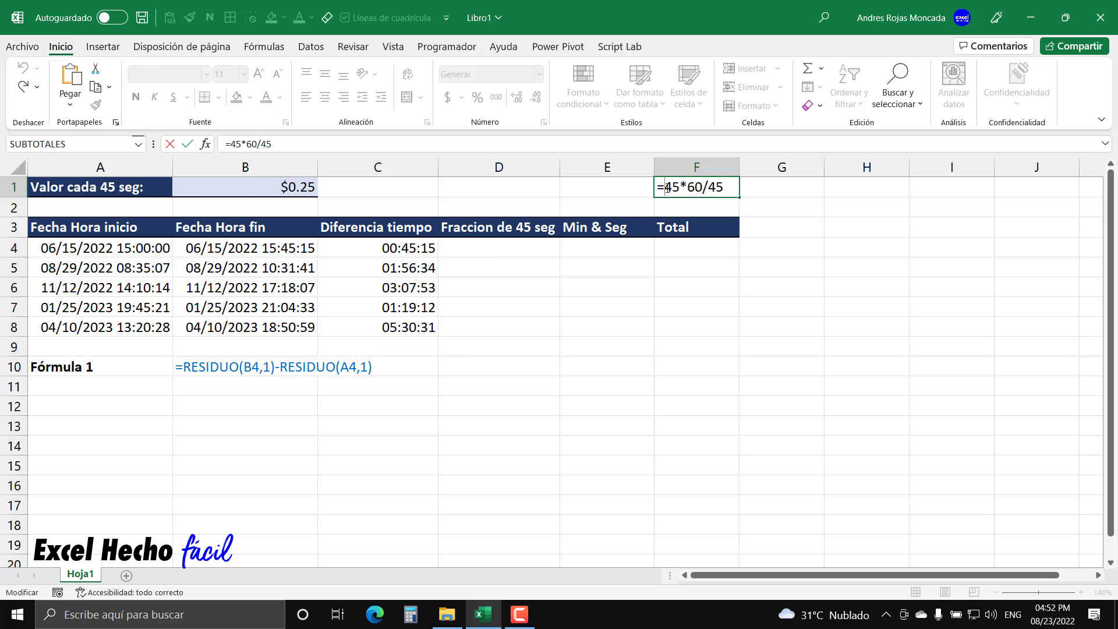
key(Caps_Lock)
key(Caps_Lock)
text(()
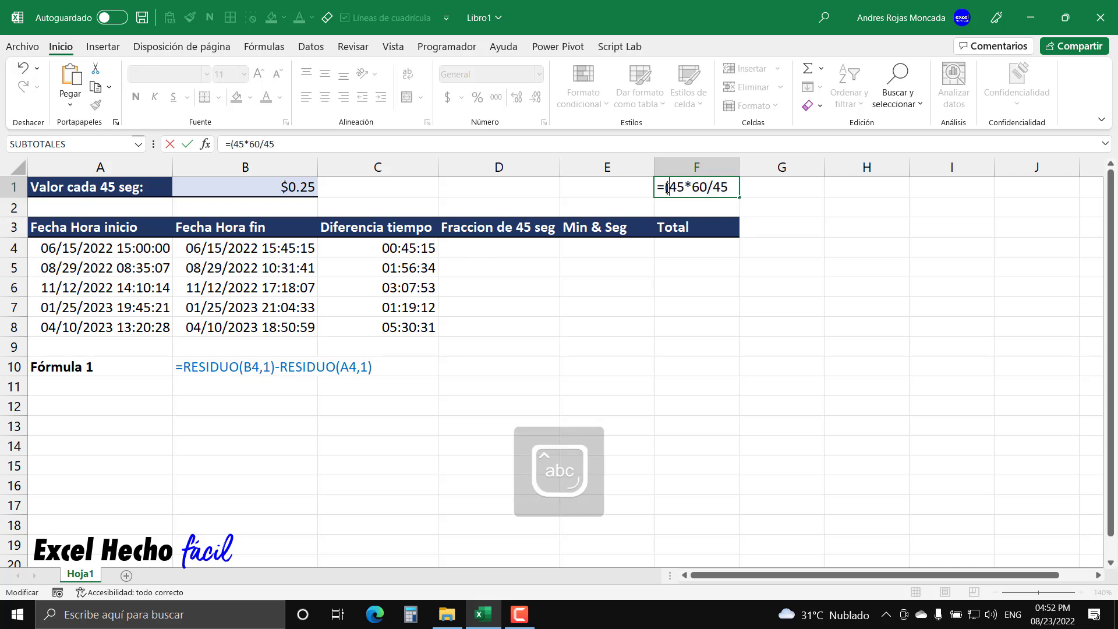
click(708, 187)
text())
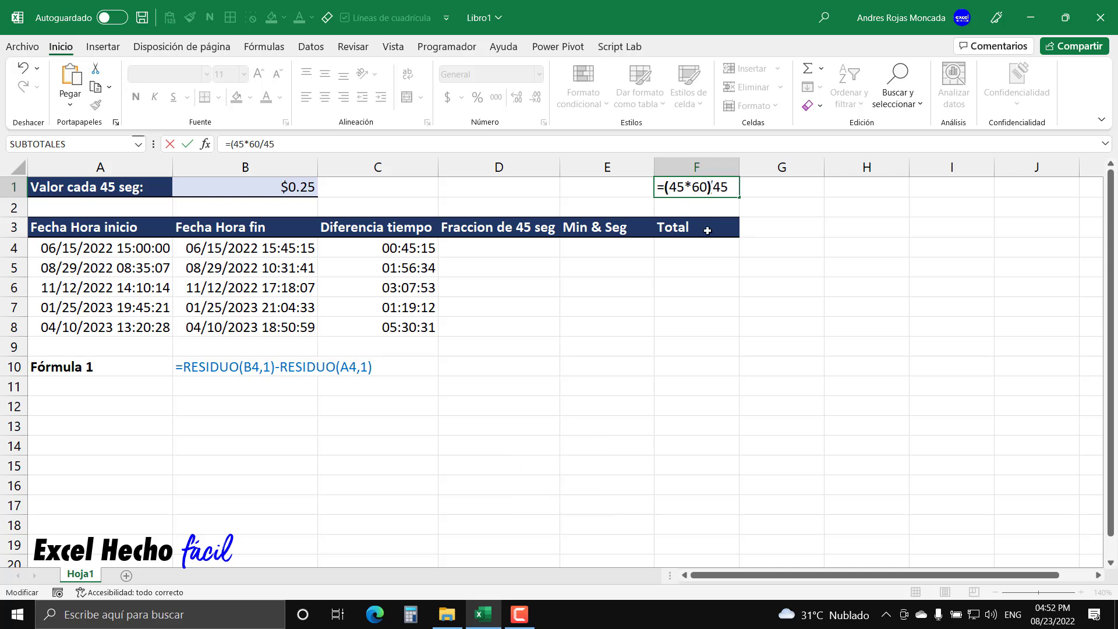
text(+15/)
click(664, 186)
text(()
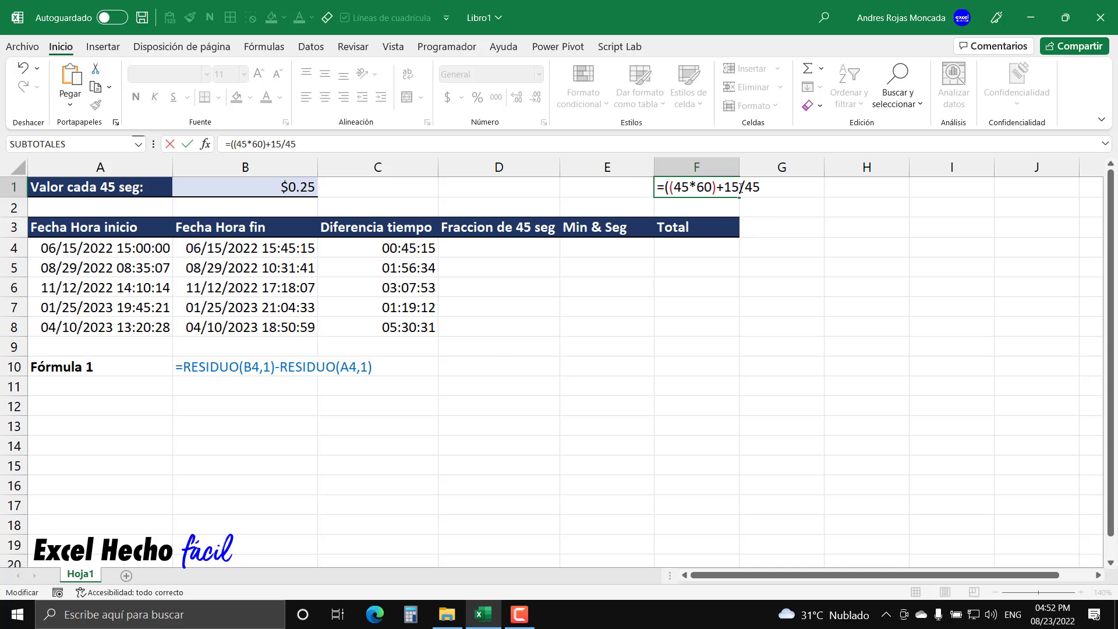
click(739, 187)
text())
- Preview the total seconds within the F1 formula and the result of the whole division, restoring the formula after each
drag(742, 186, 663, 187)
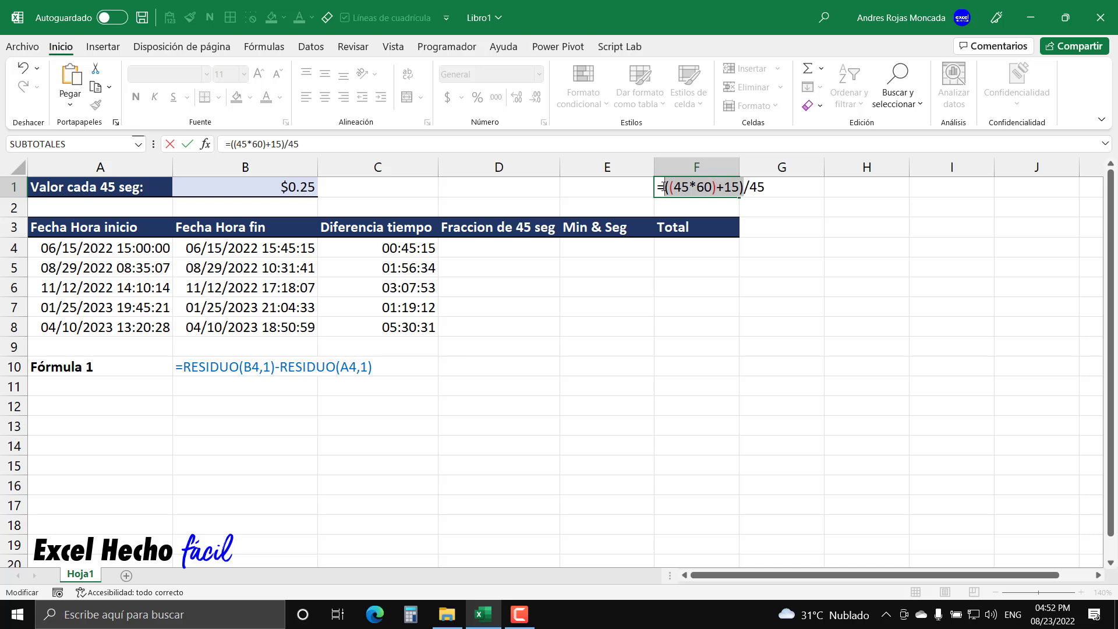
key(F9)
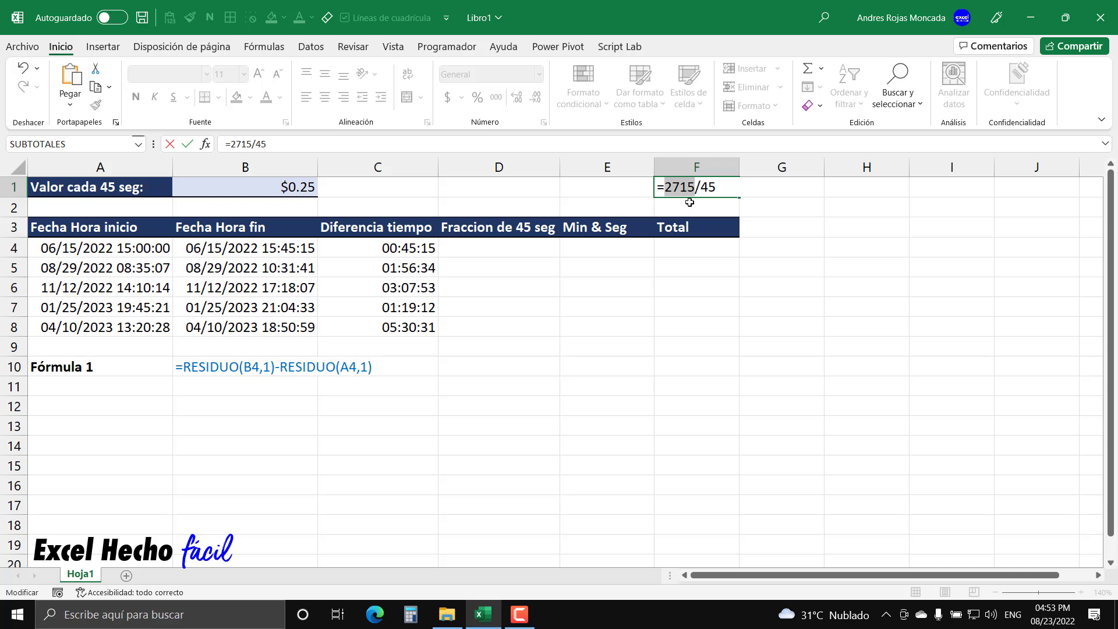
key(ctrl+z)
drag(665, 189, 799, 222)
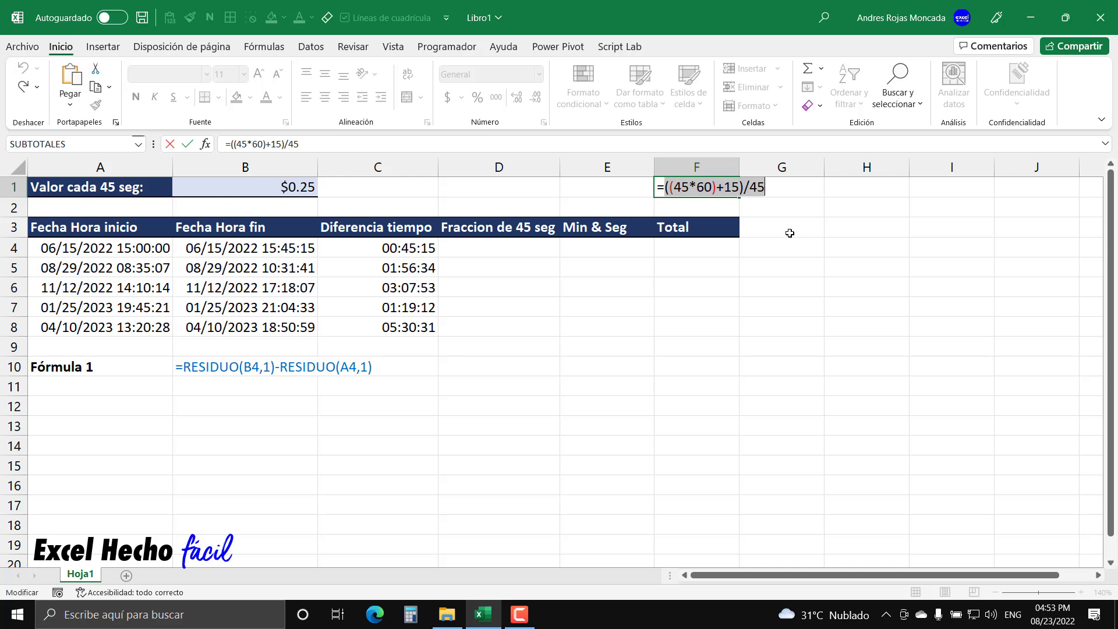
key(F9)
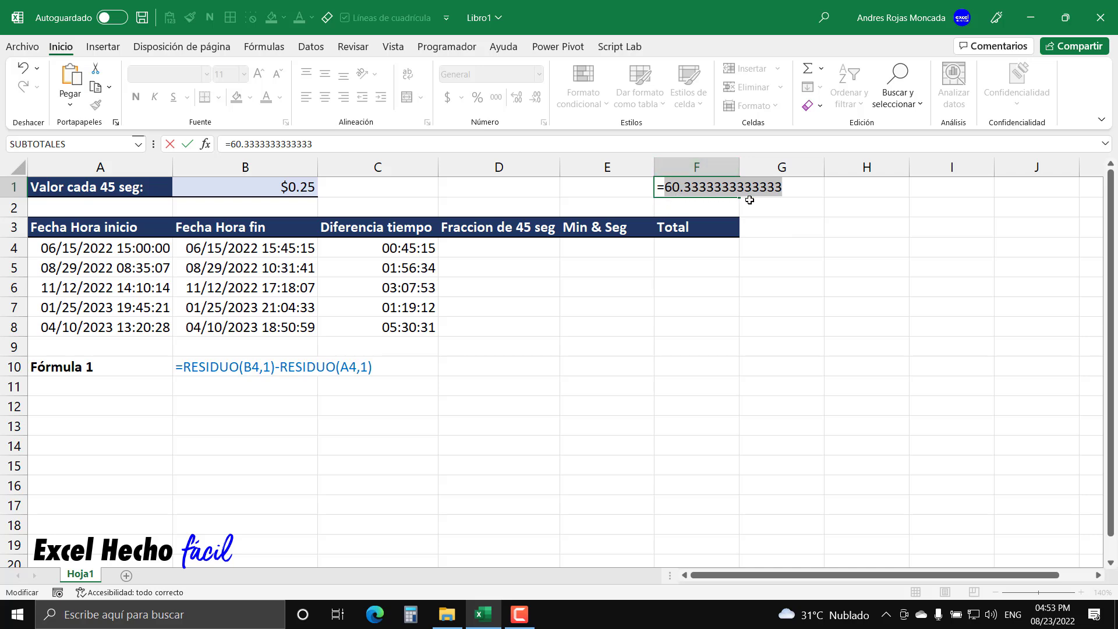
key(ctrl+z)
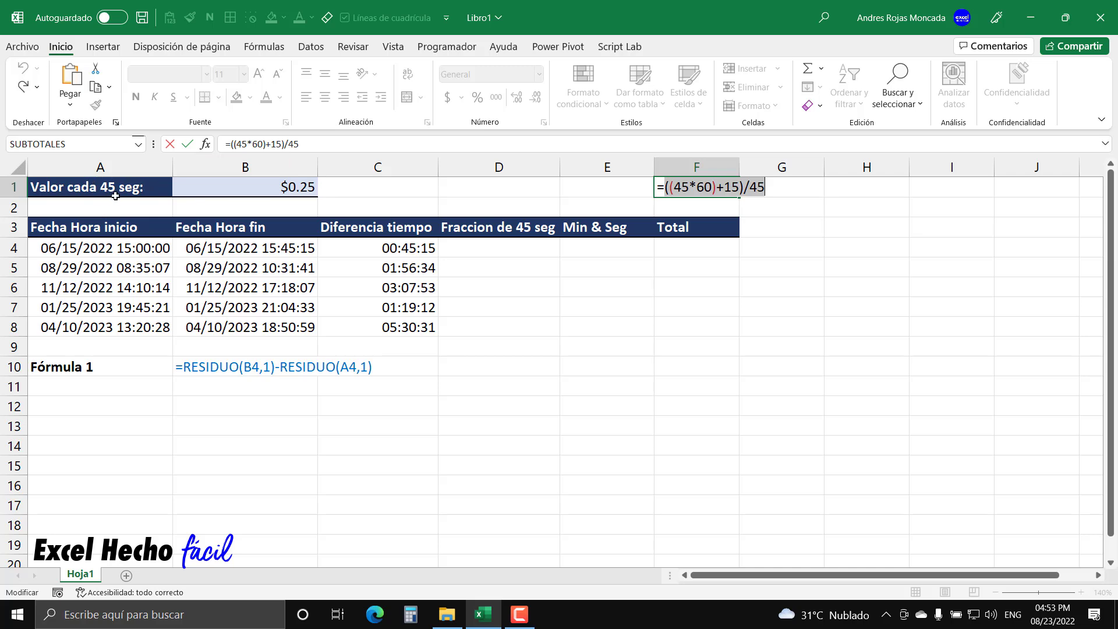
- Replace the 15 seconds in the F1 trial formula with 45 and enter it as =((45*60)+45)/45
double_click(727, 187)
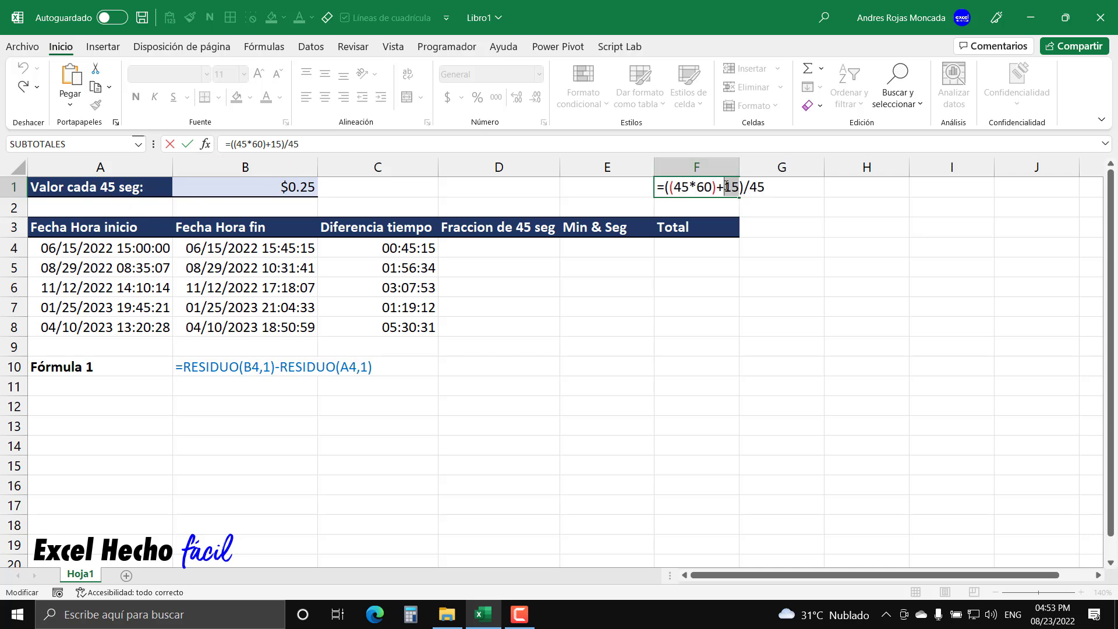
text(45)
key(Return)
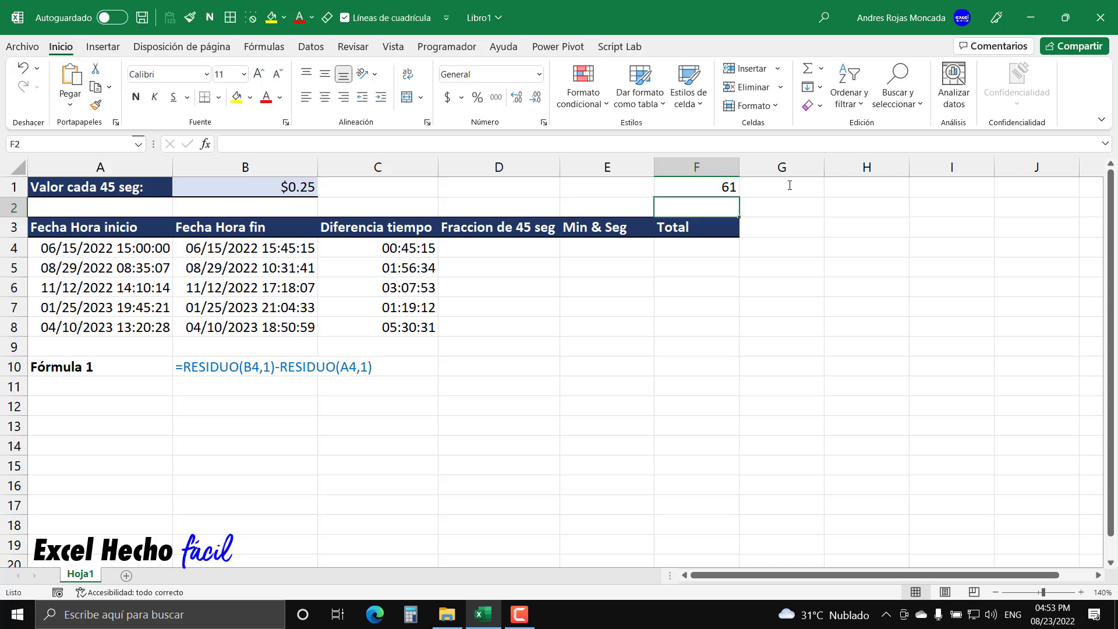
- Multiply the whole F1 trial formula by the rate in B1, entering it as =(((45*60)+45)/45)*B1
click(716, 185)
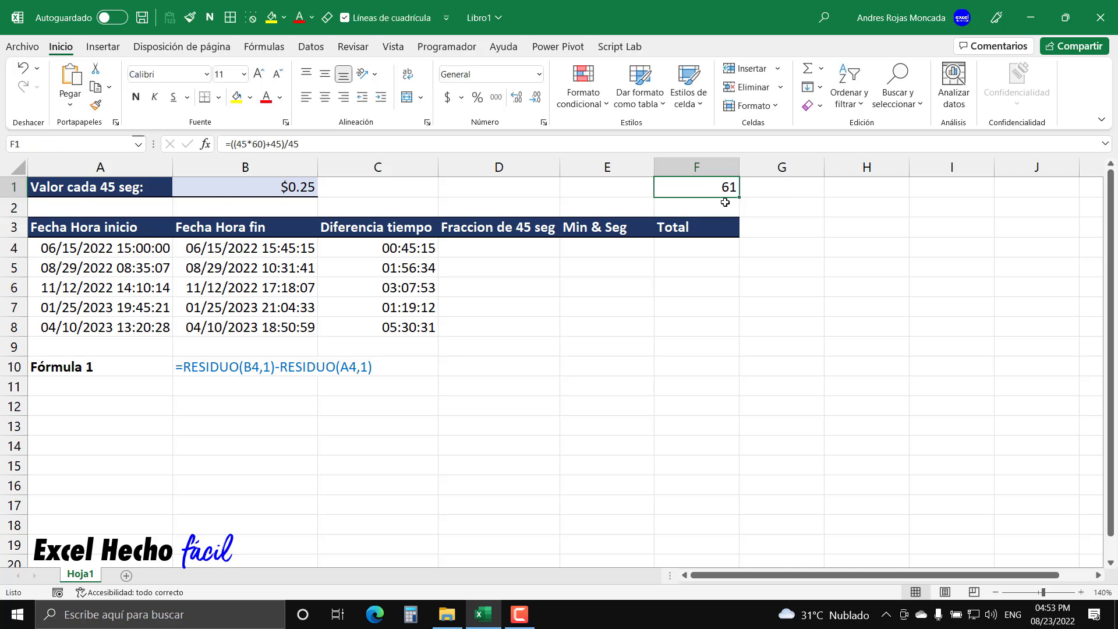
key(F2)
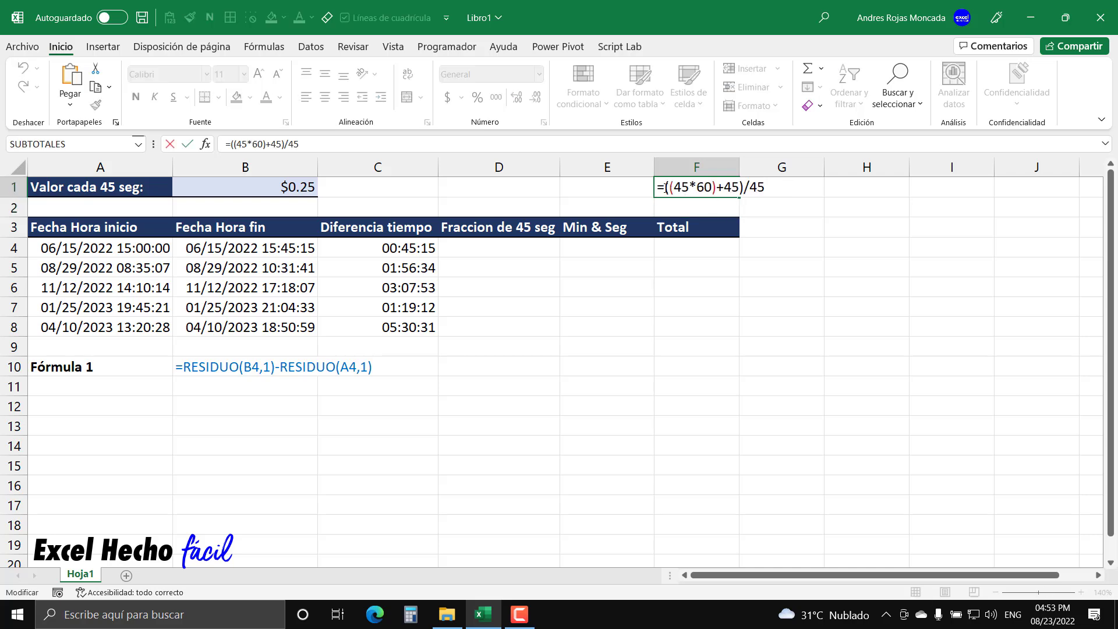
click(664, 187)
text(()
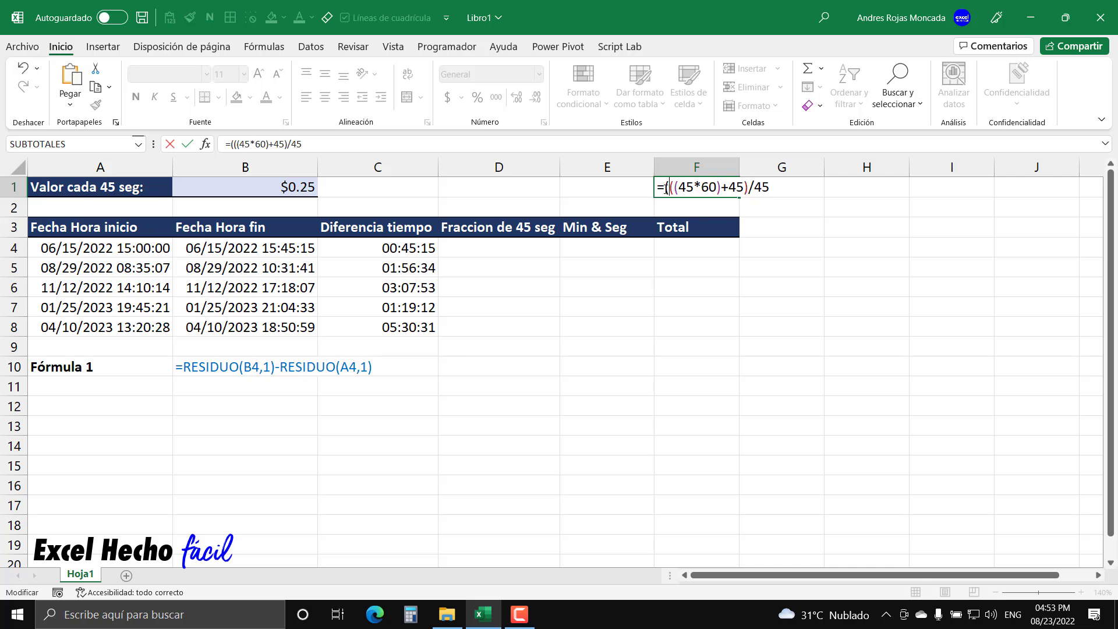
text()*)
click(309, 185)
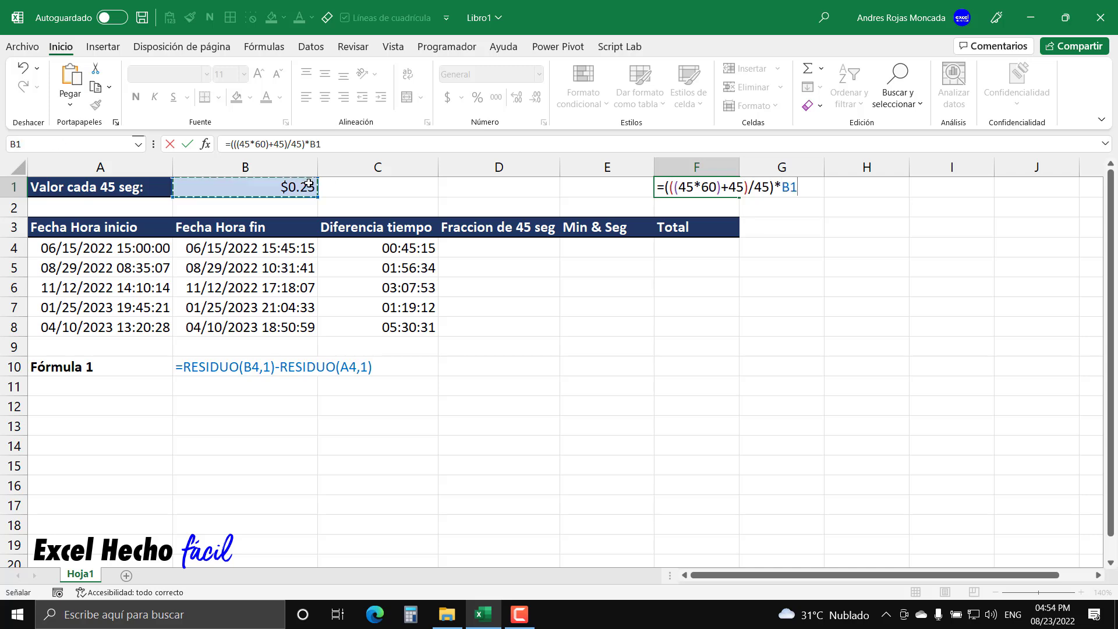
key(Return)
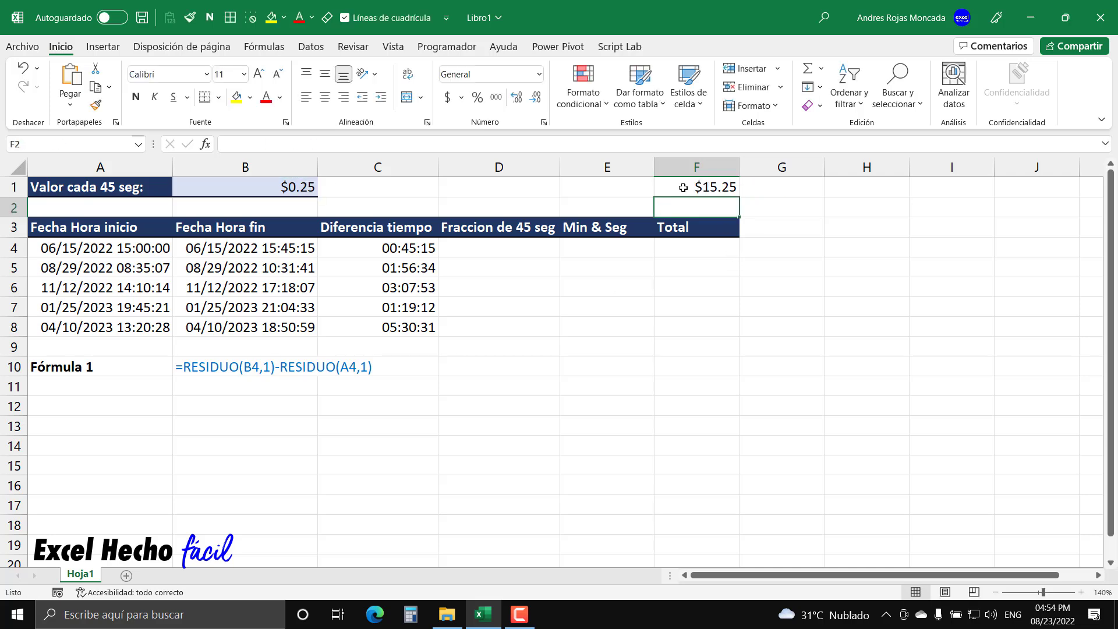
click(684, 189)
click(704, 252)
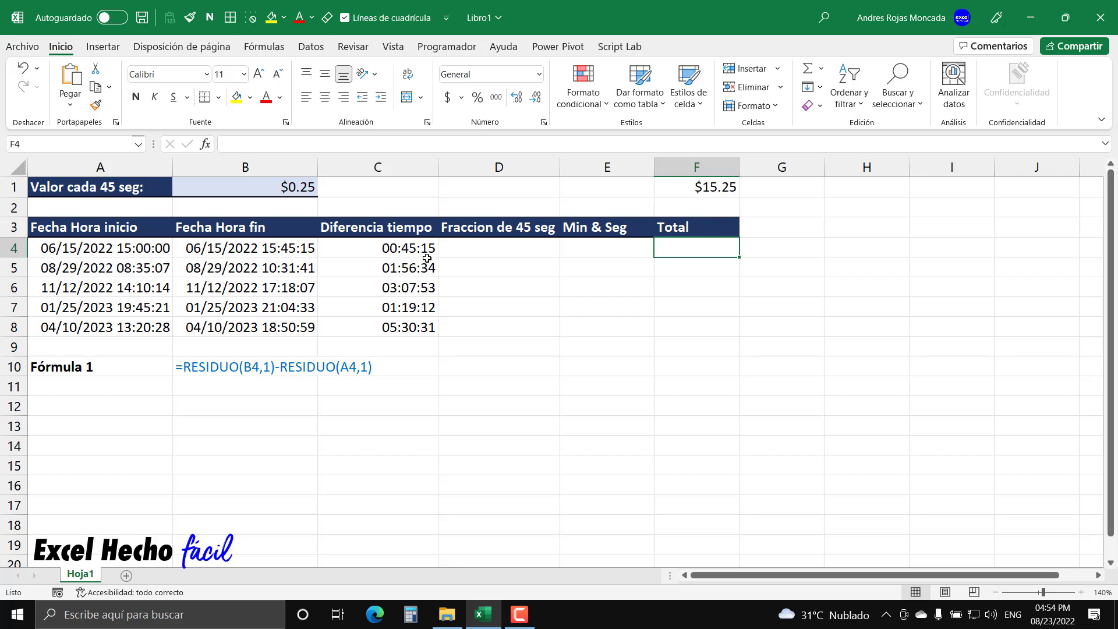
- Start a REDOND.MULT formula in D4 with the time difference in C4 as its number argument
click(504, 254)
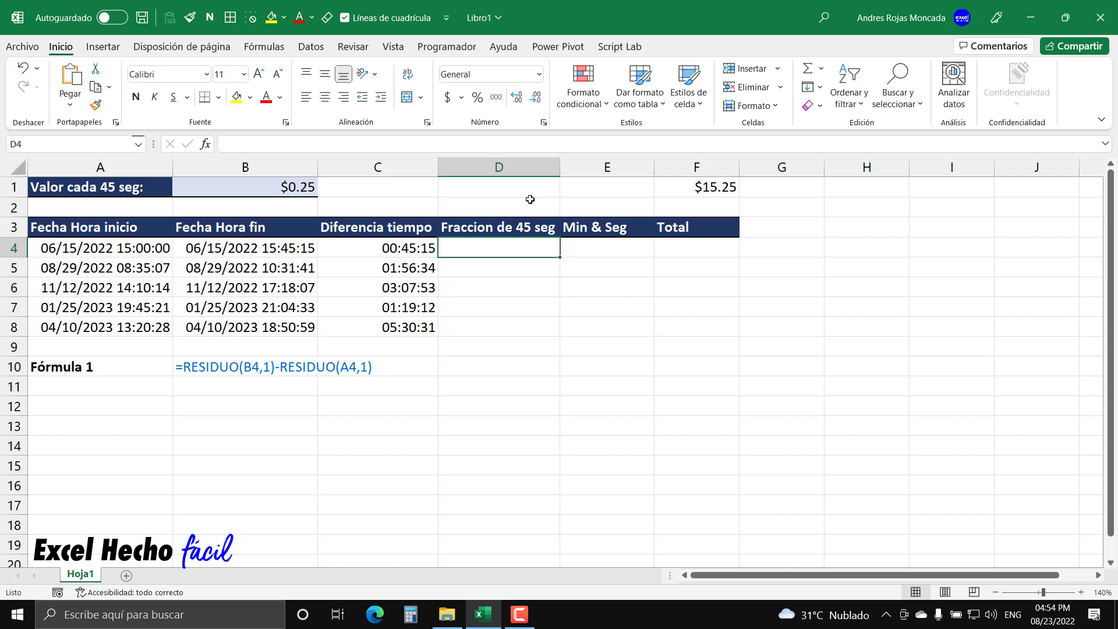
text(=)
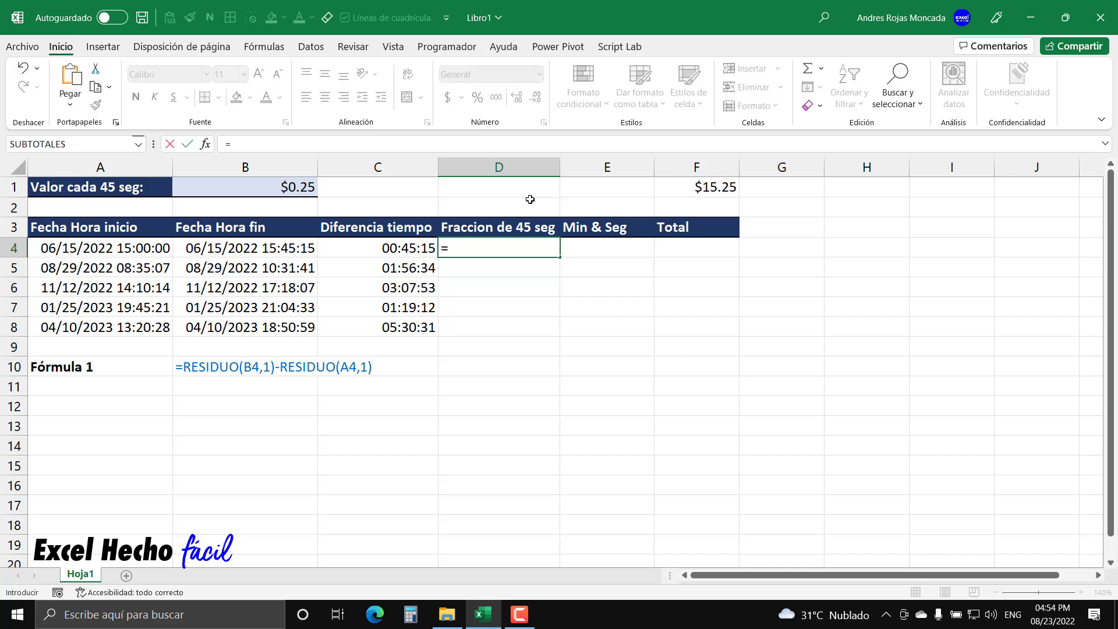
text(redond)
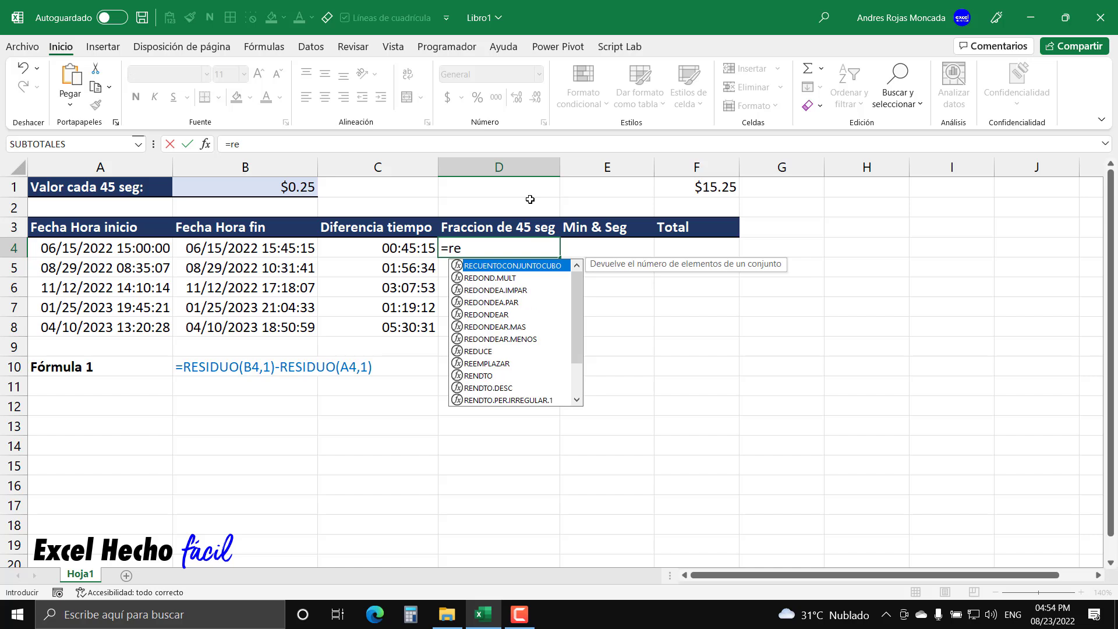
key(Tab)
key(BackSpace)
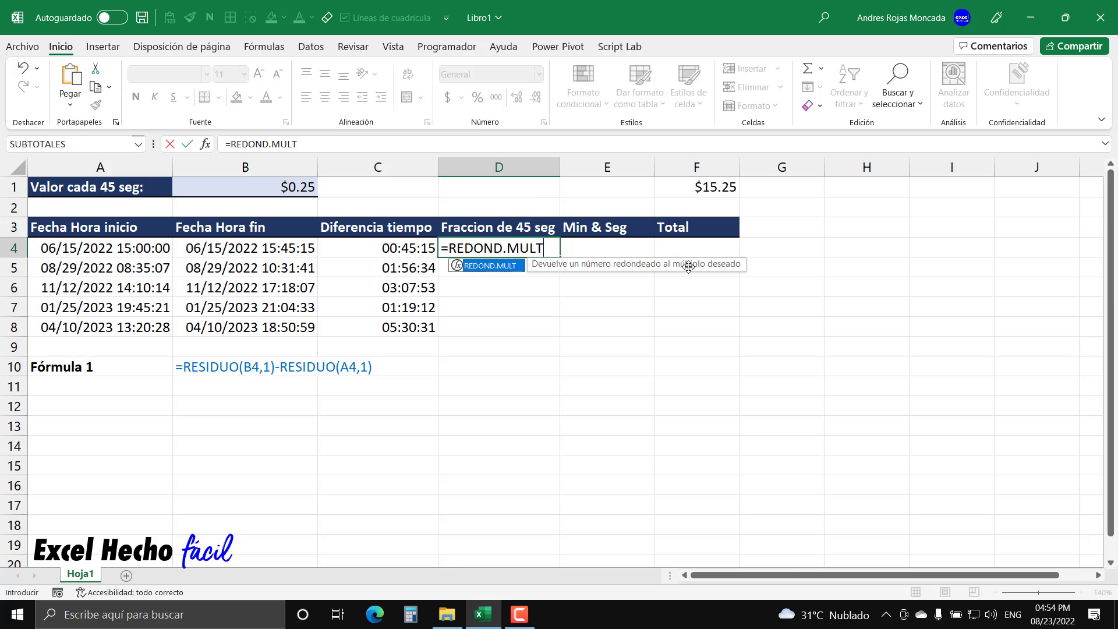
drag(686, 267, 663, 381)
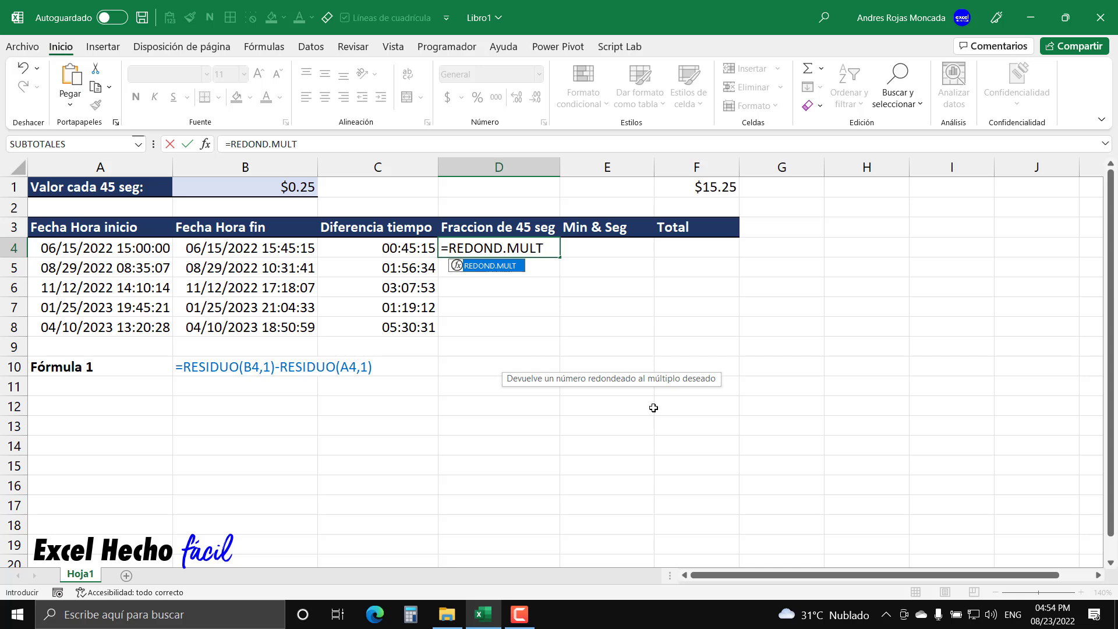
text(()
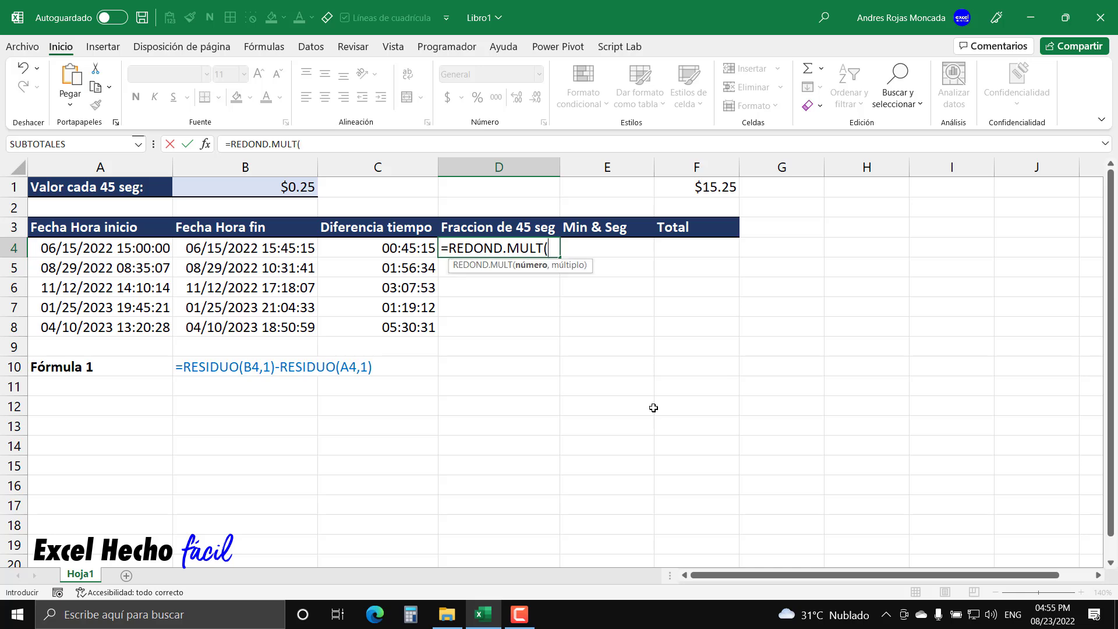
click(429, 249)
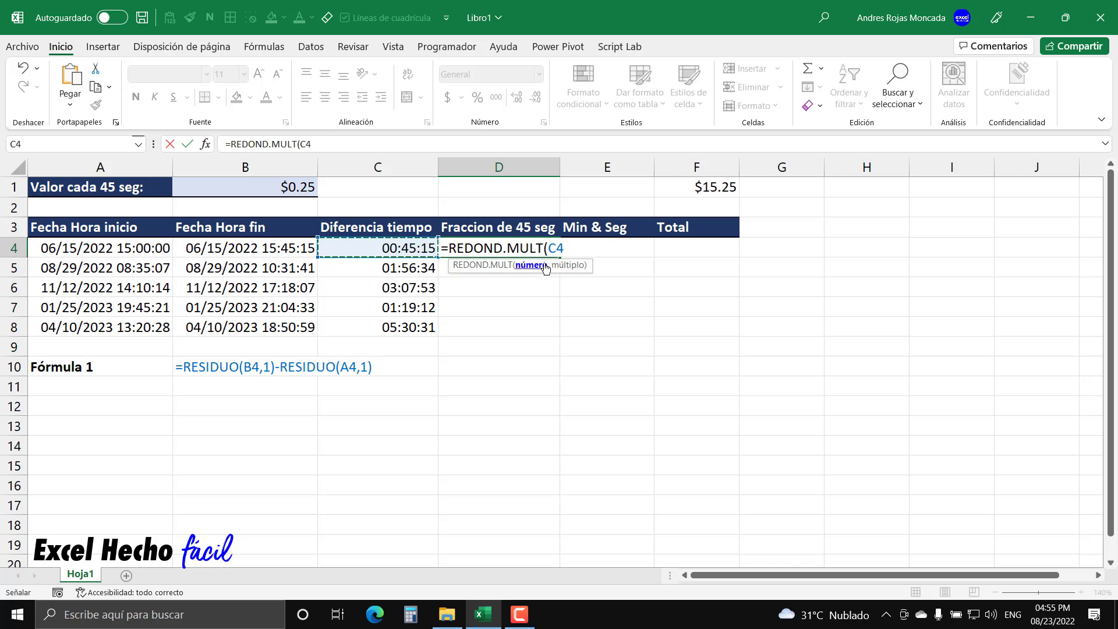
- Preview the decimal value of the C4 reference within the D4 formula, then restore the reference
drag(547, 248, 587, 248)
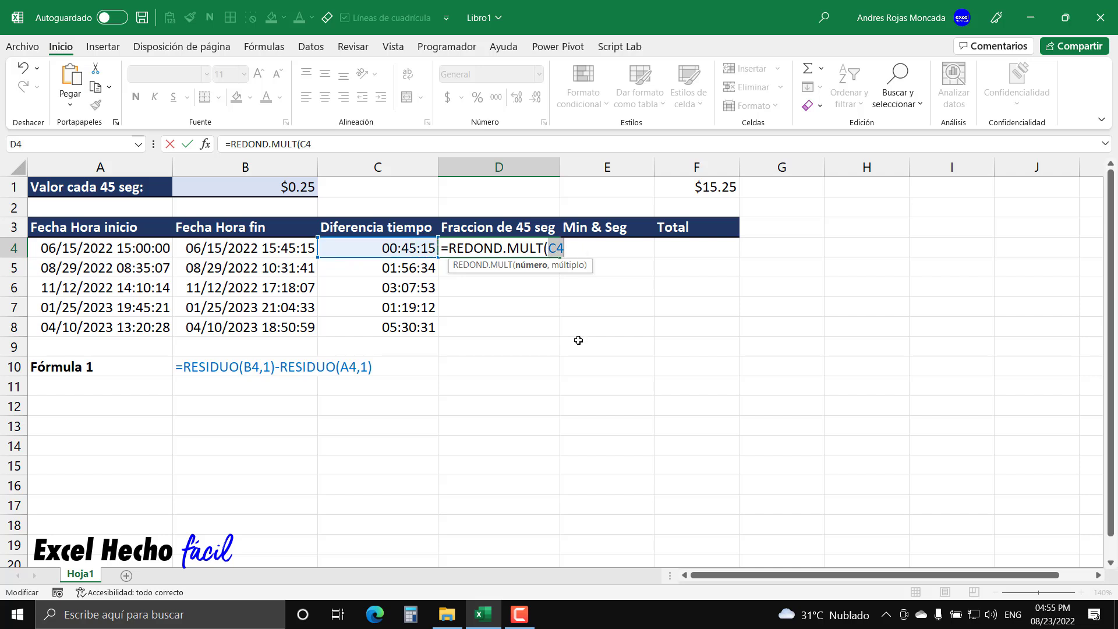
key(F9)
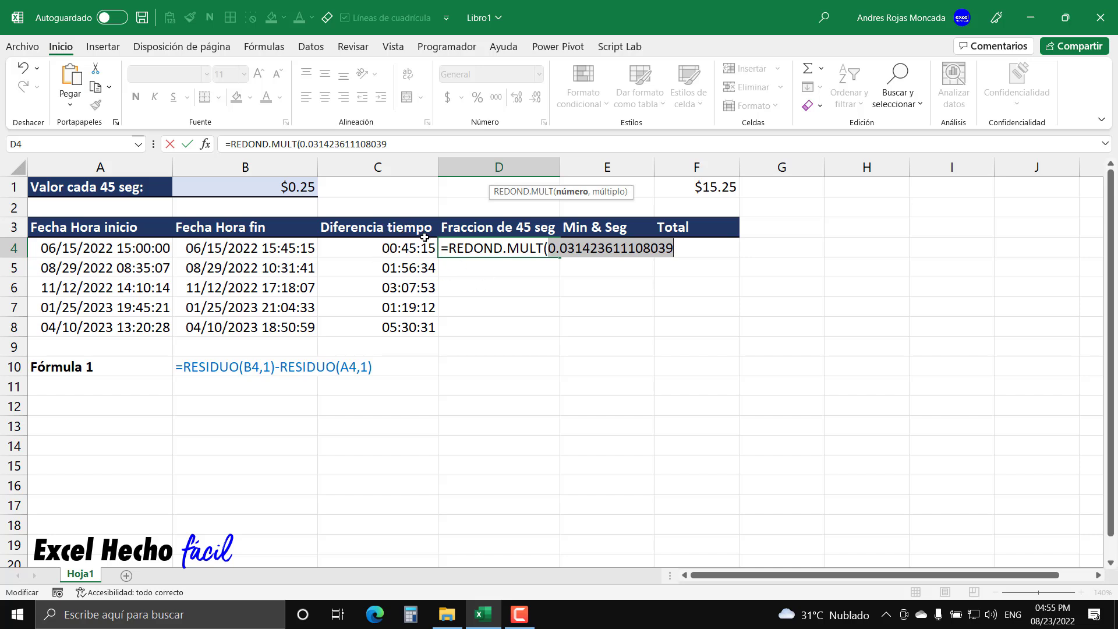
key(ctrl+z)
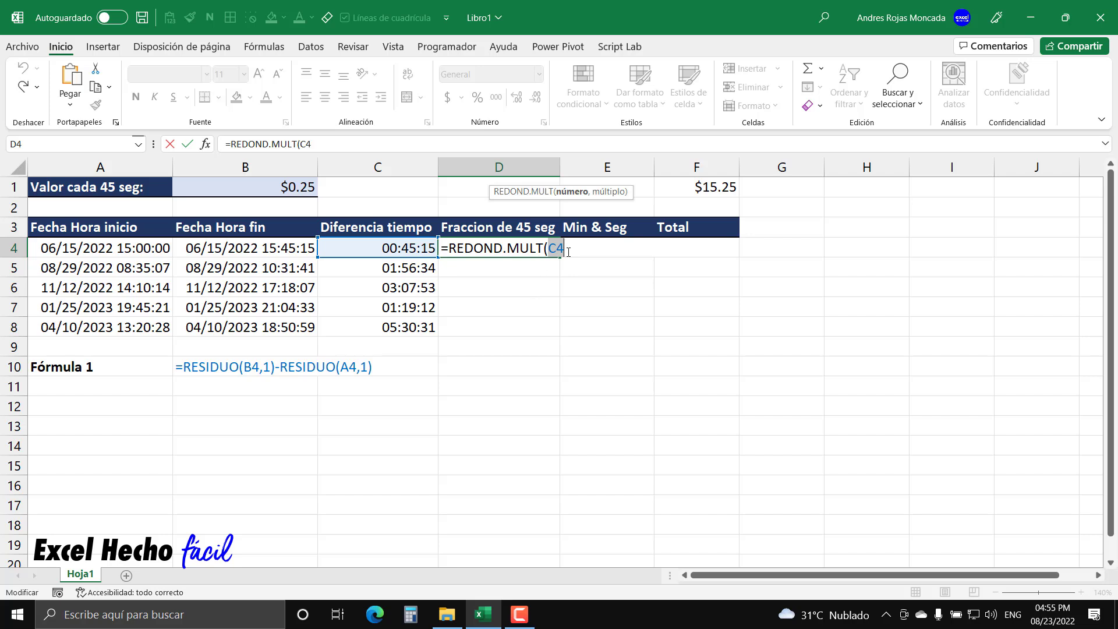
- Begin the multiple argument of the D4 formula with (1/24, previewing its value and restoring the expression
text(,(1)
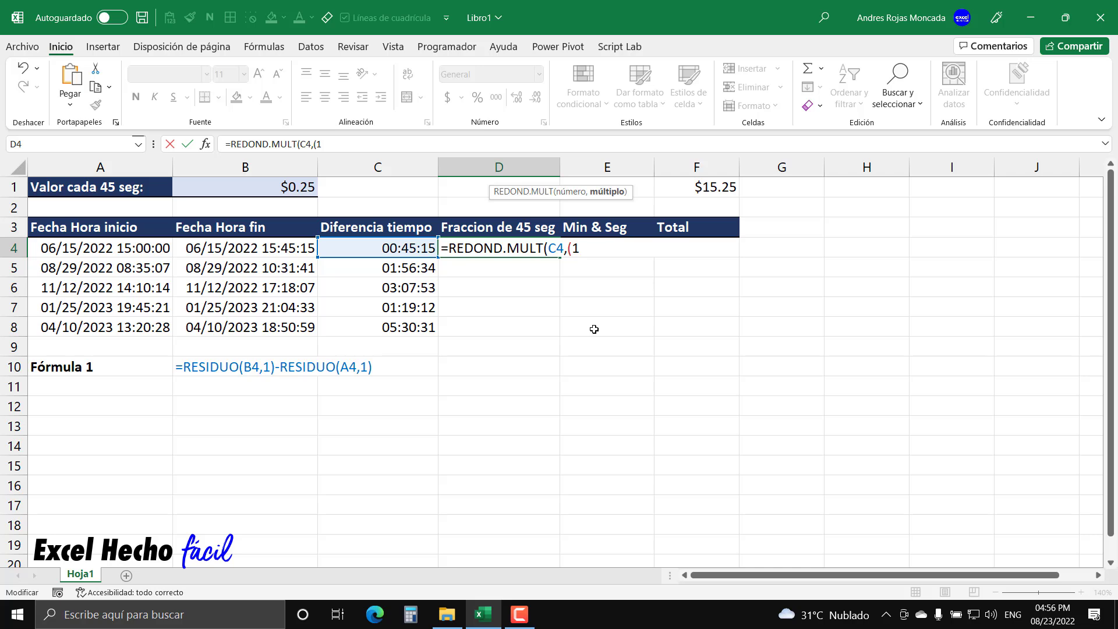
text(/24)
drag(573, 249, 610, 250)
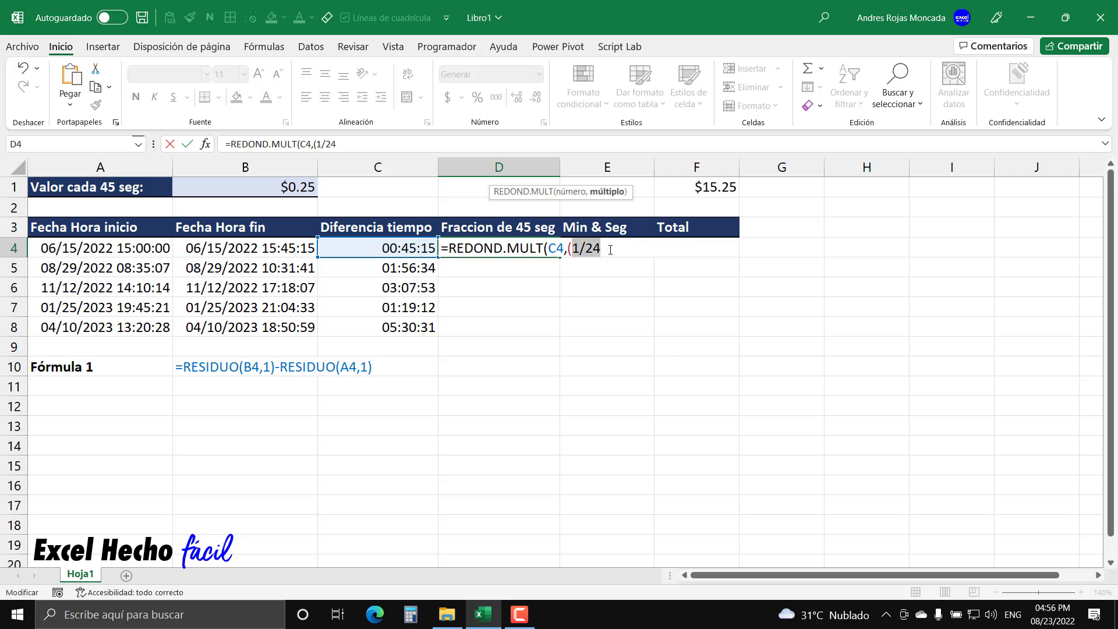
key(F9)
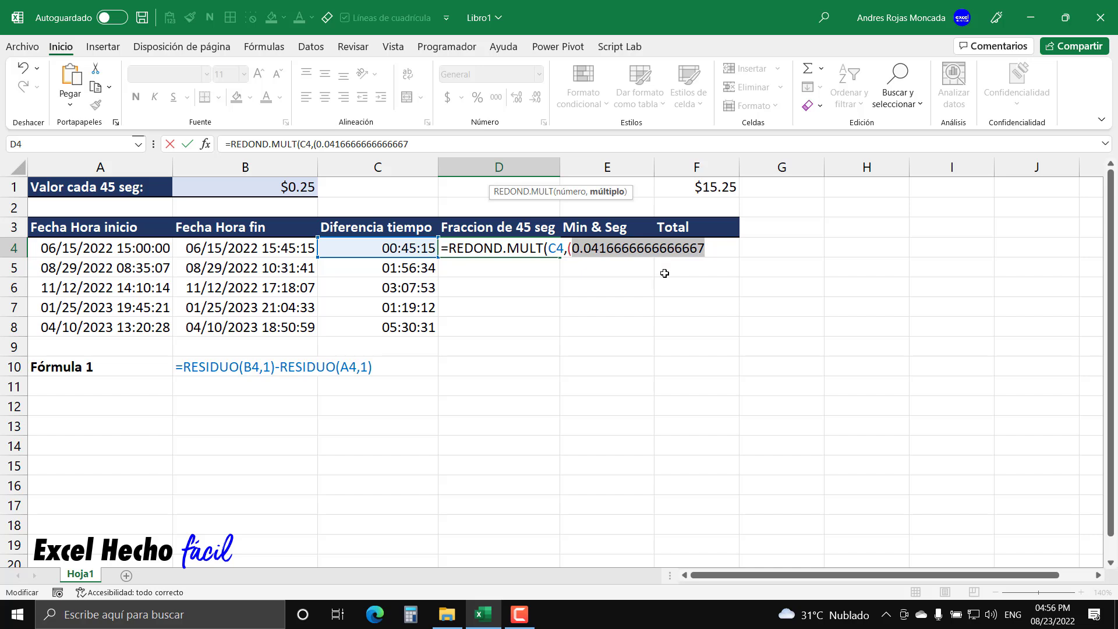
text(1/24)
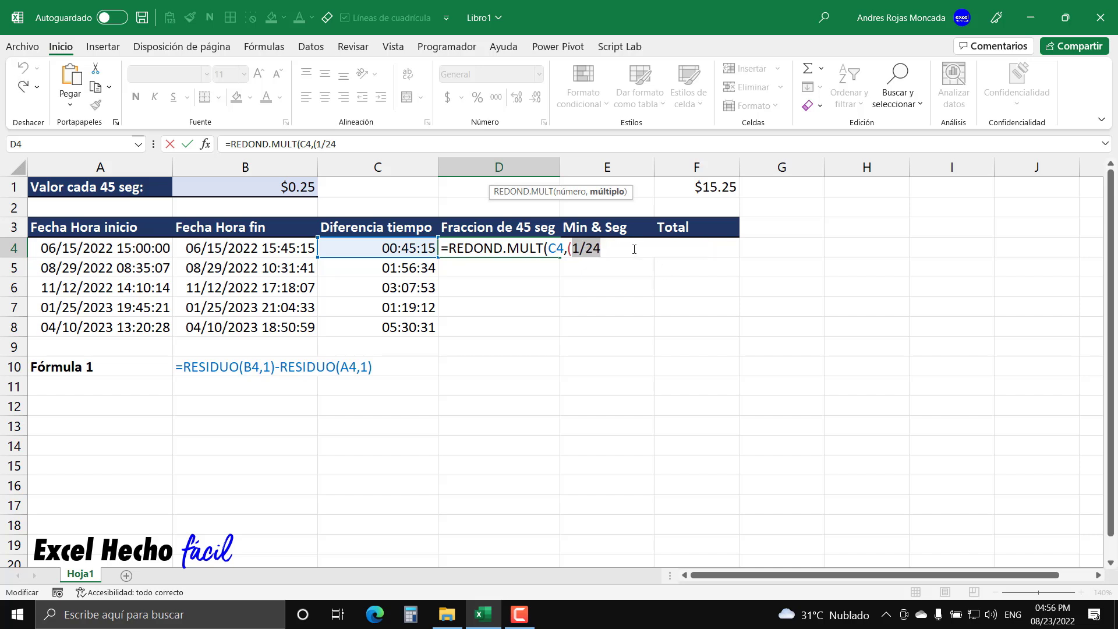
- Extend the multiple in the D4 formula to (1/24/60, previewing the value of one minute and restoring the expression
text(/60)
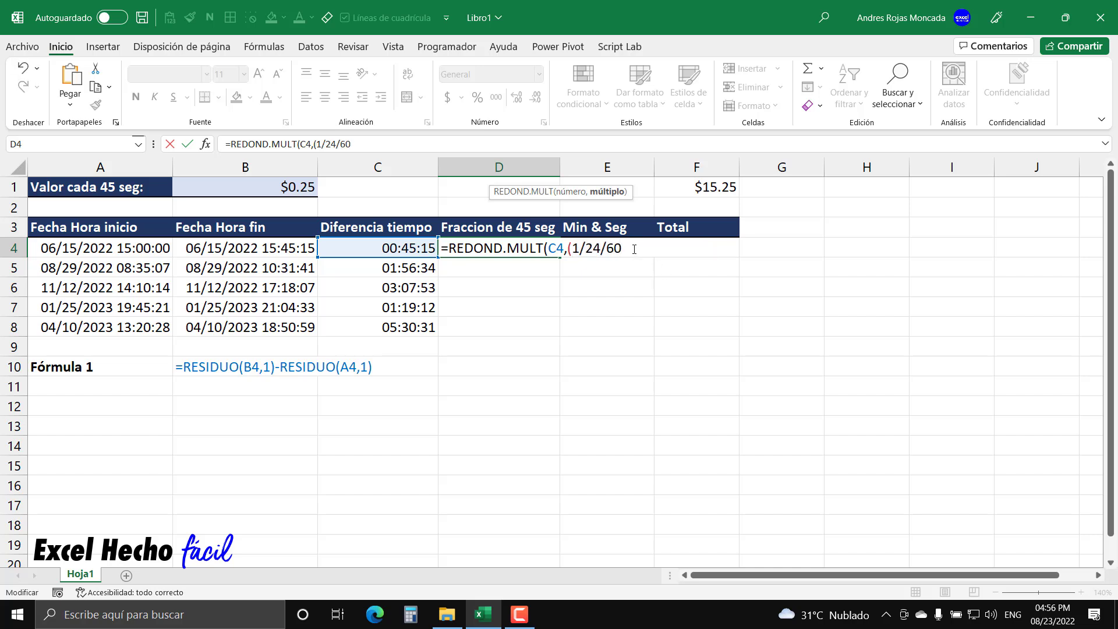
drag(634, 249, 572, 249)
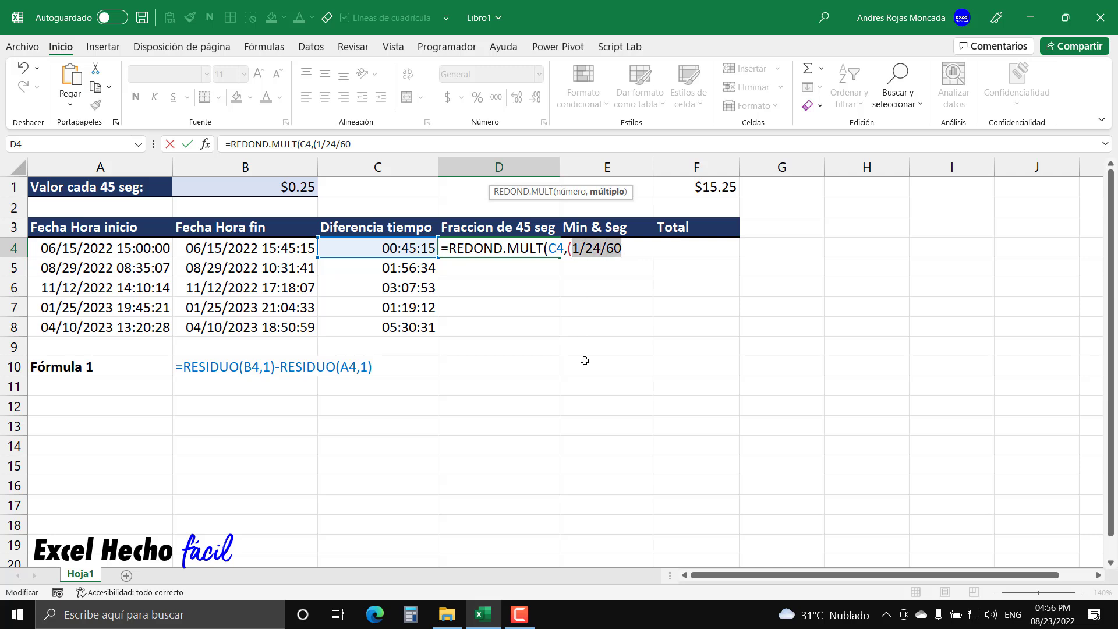
key(F9)
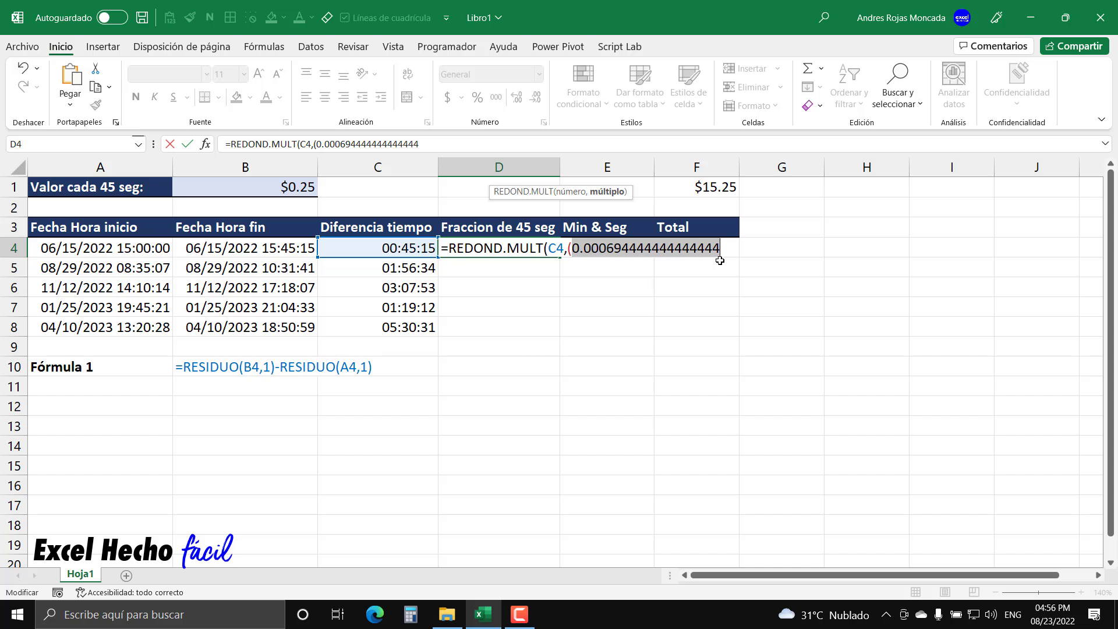
key(ctrl+z)
click(641, 250)
- Extend the multiple in the D4 formula to (1/24/60/60, previewing the value of one second and restoring the expression
text(/60/6)
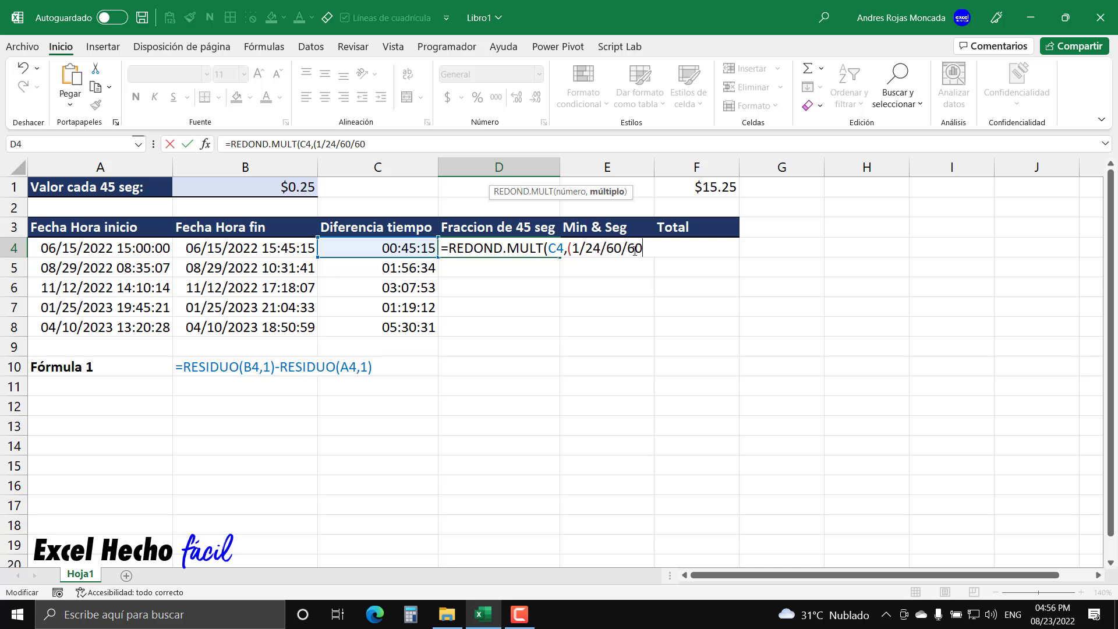
drag(572, 249, 643, 249)
key(F9)
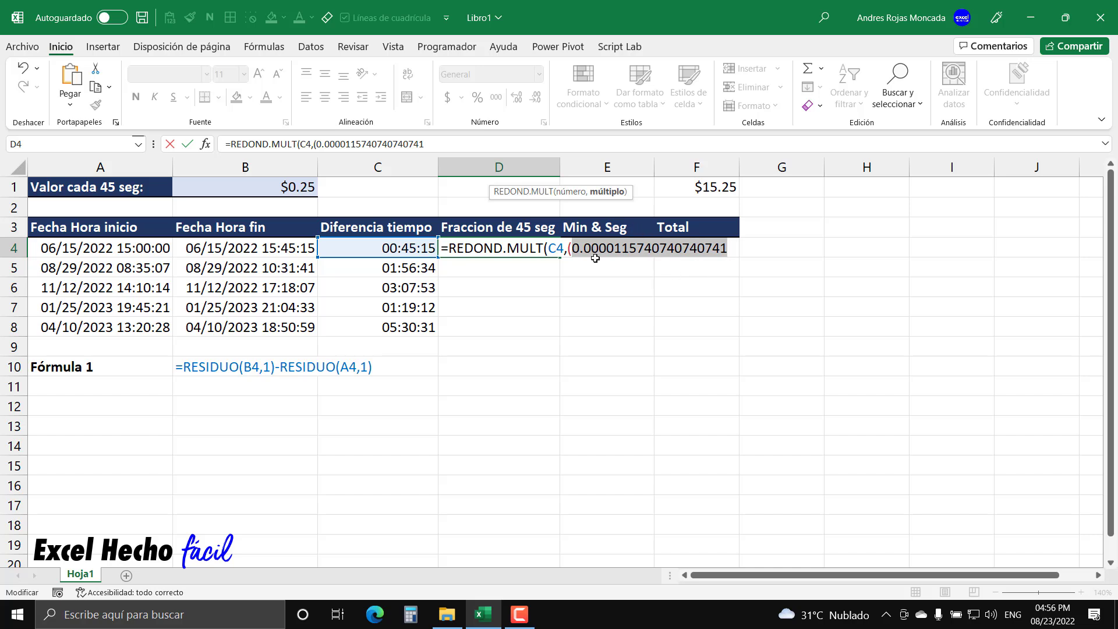
key(ctrl+z)
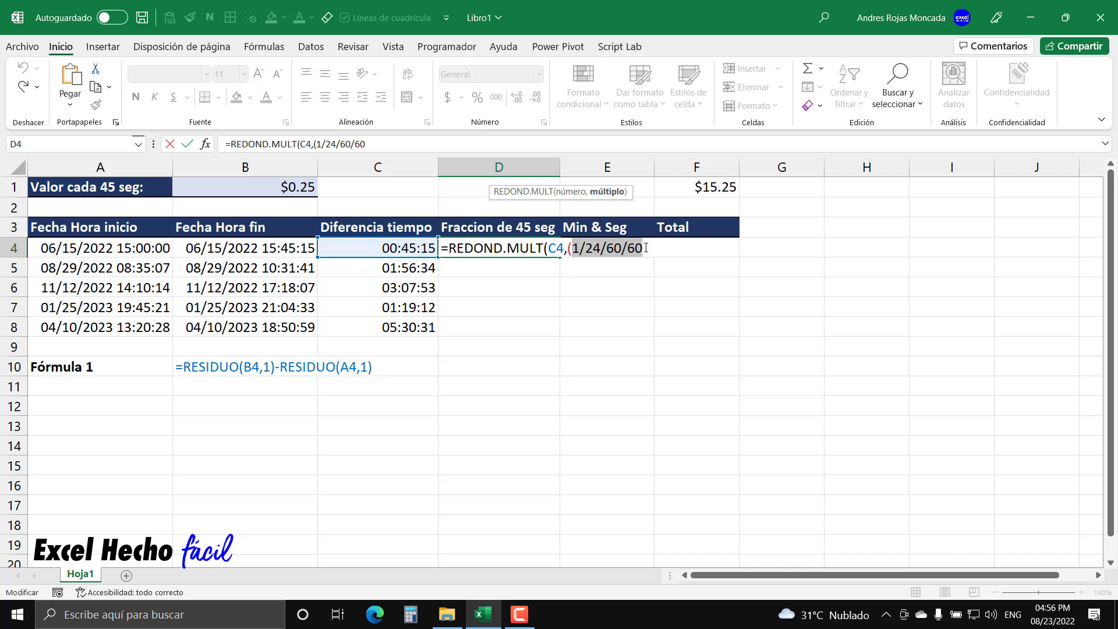
key(Right)
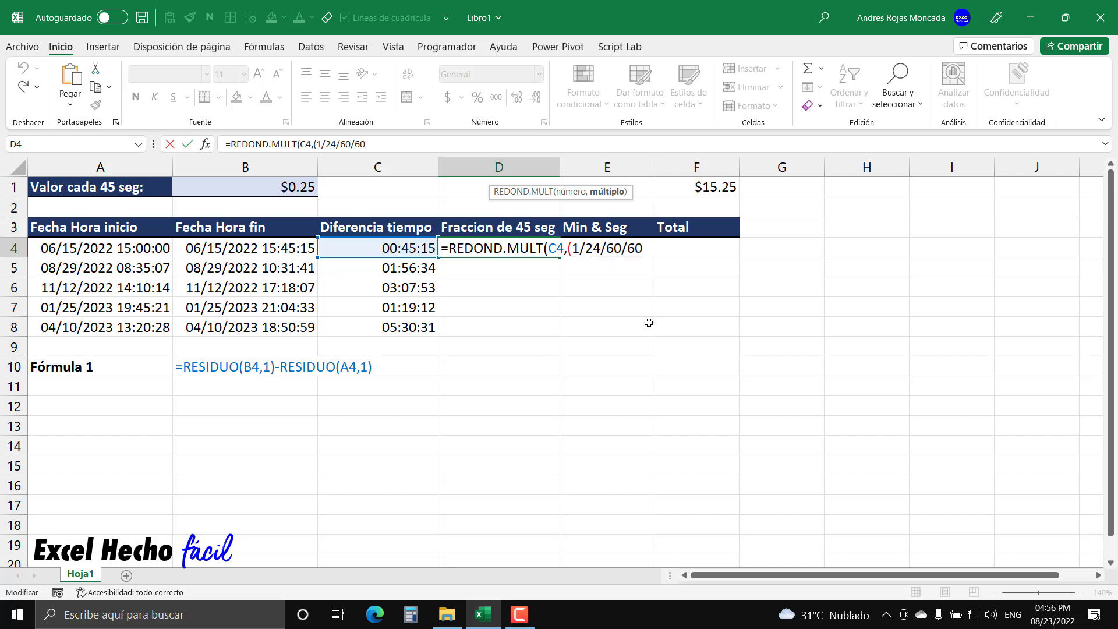
- Complete the multiple in the D4 formula as (1/24/60/60*45), previewing the value of 45 seconds and restoring the expression
text(*45)
drag(586, 251, 649, 252)
click(671, 248)
text())
mouse_move(566, 249)
mouse_down()
mouse_move(702, 251)
mouse_move(566, 249)
mouse_up()
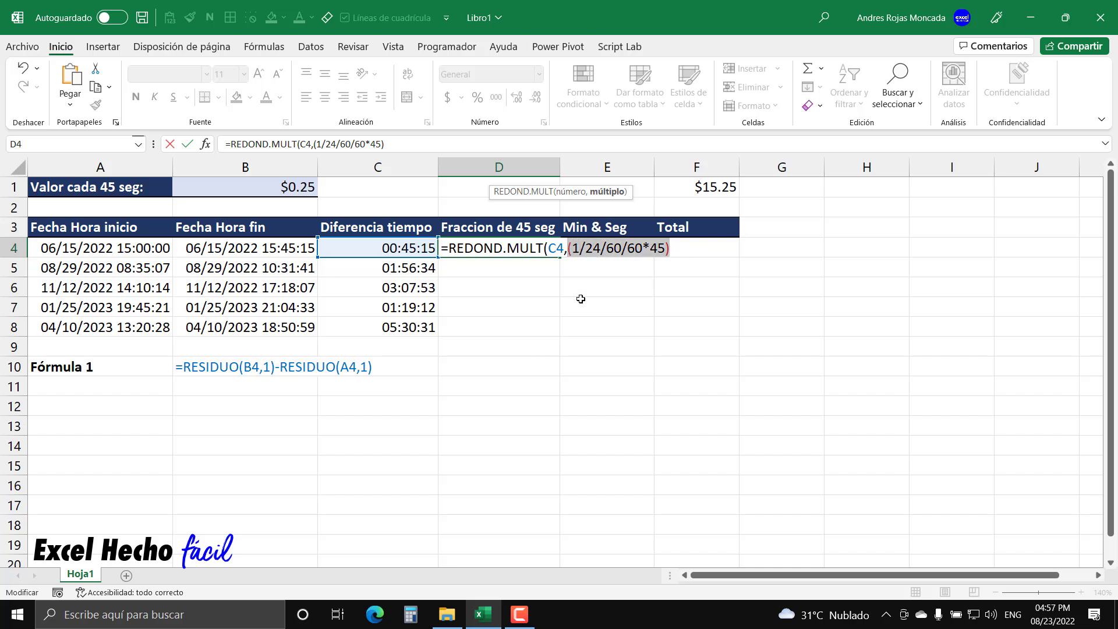
key(F9)
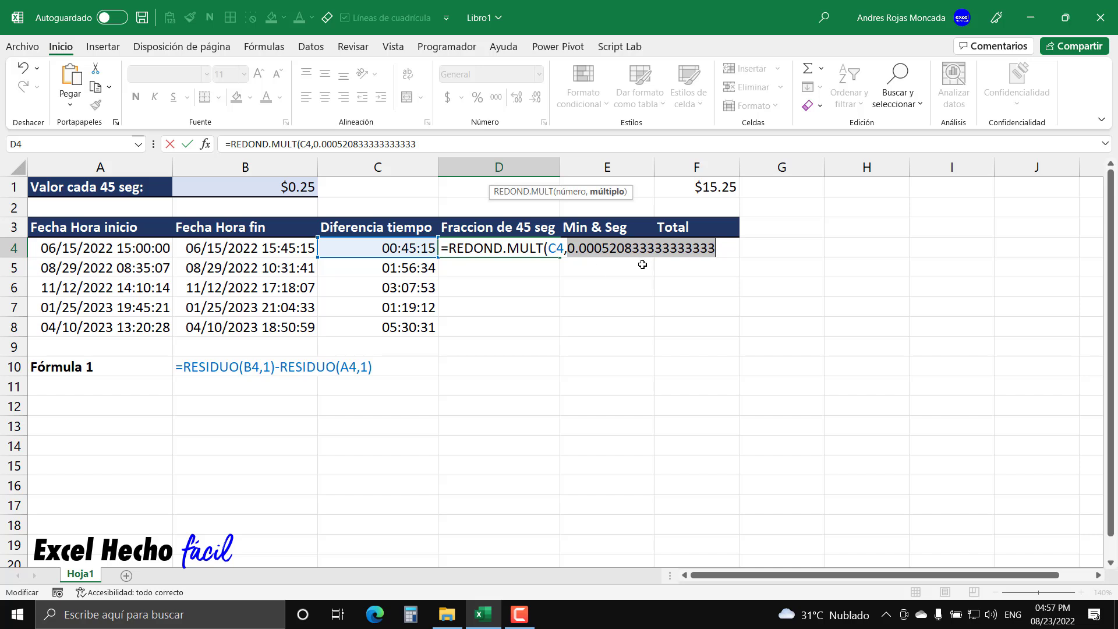
key(ctrl+z)
- Close and enter the D4 formula as =REDOND.MULT(C4,(1/24/60/60*45)), keeping cell D4 selected
click(679, 245)
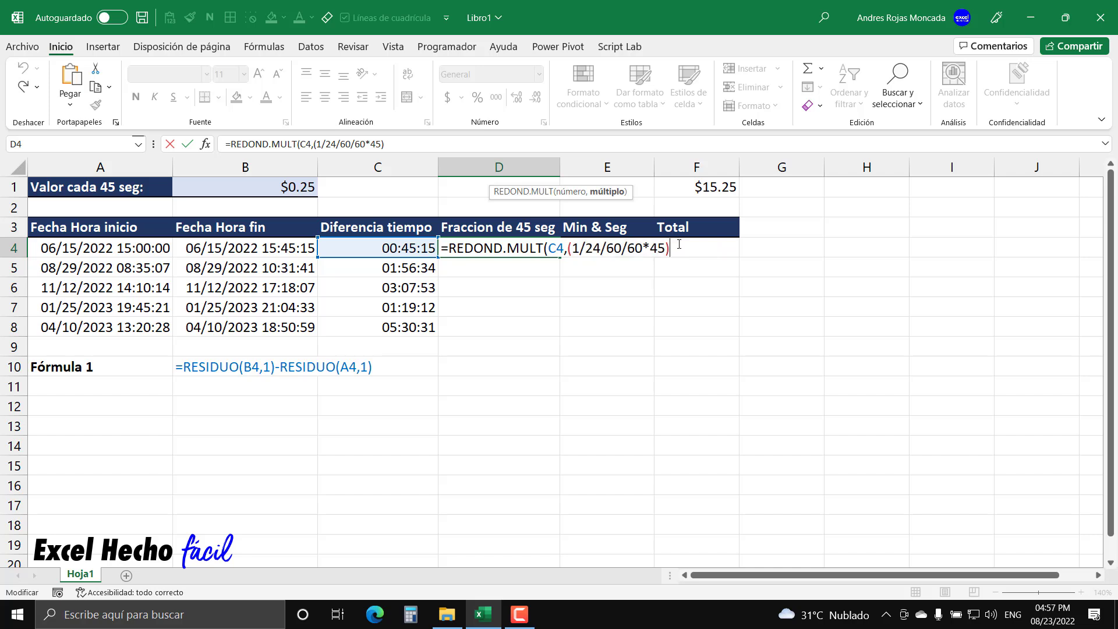
text())
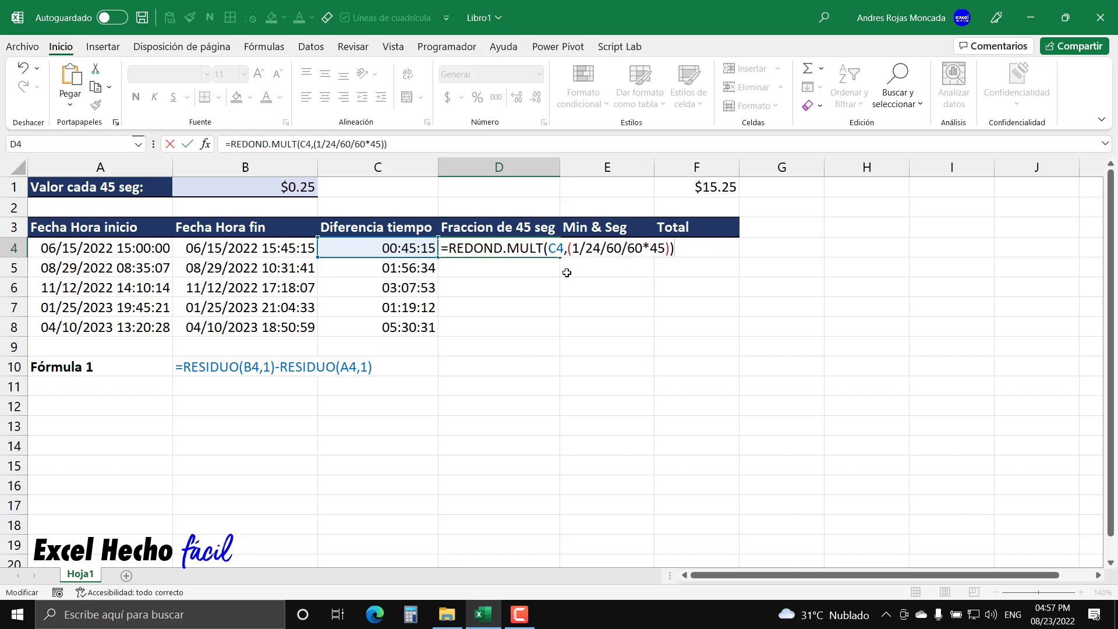
drag(560, 252, 547, 250)
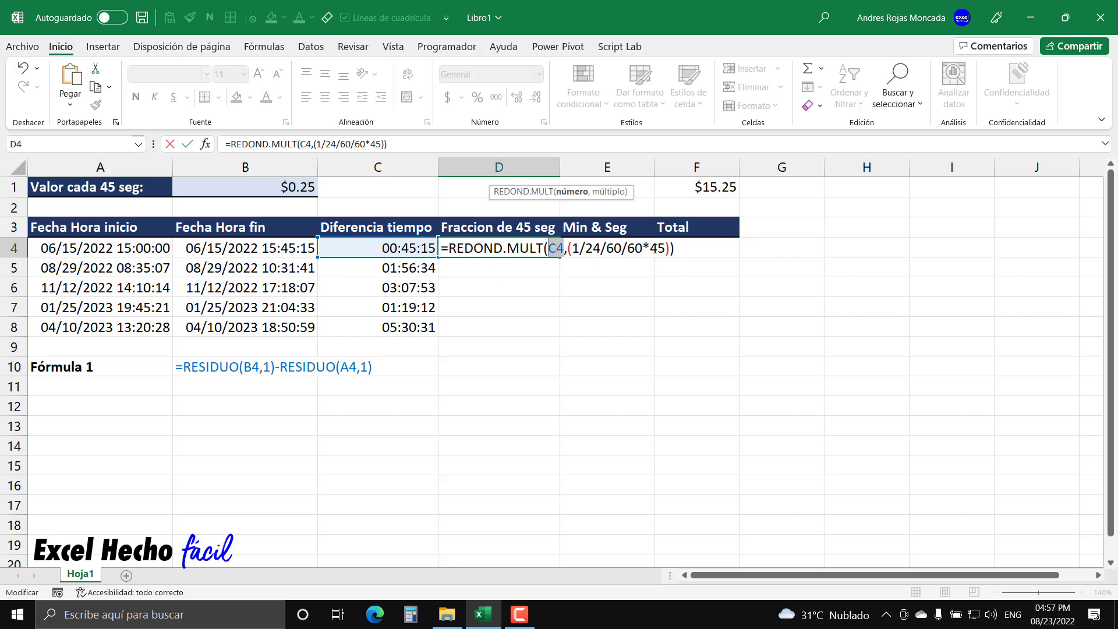
click(677, 249)
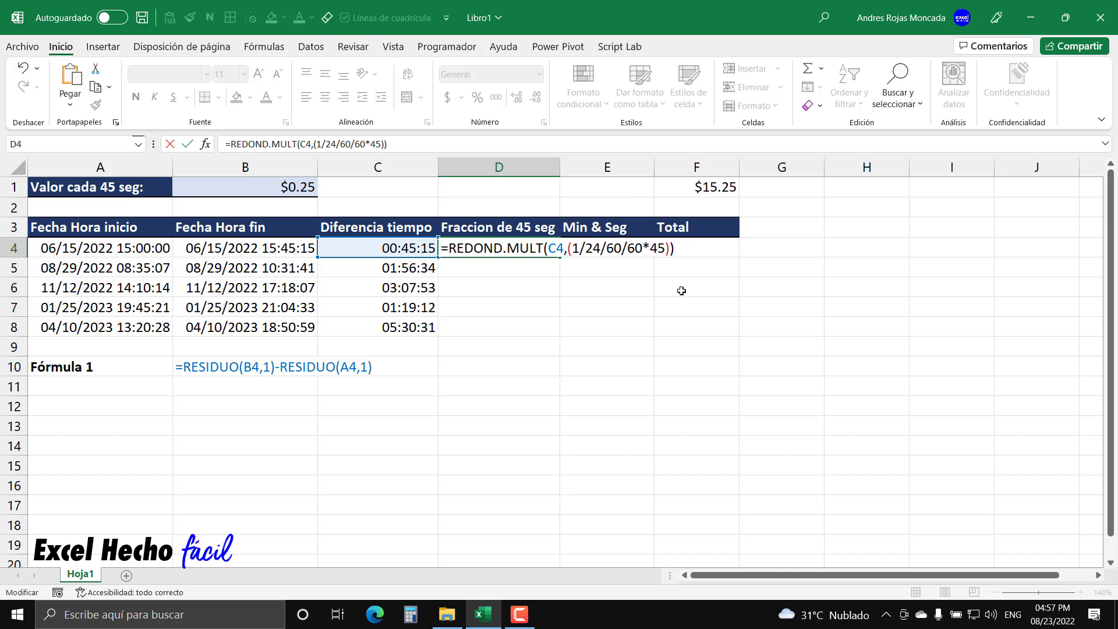
key(Return)
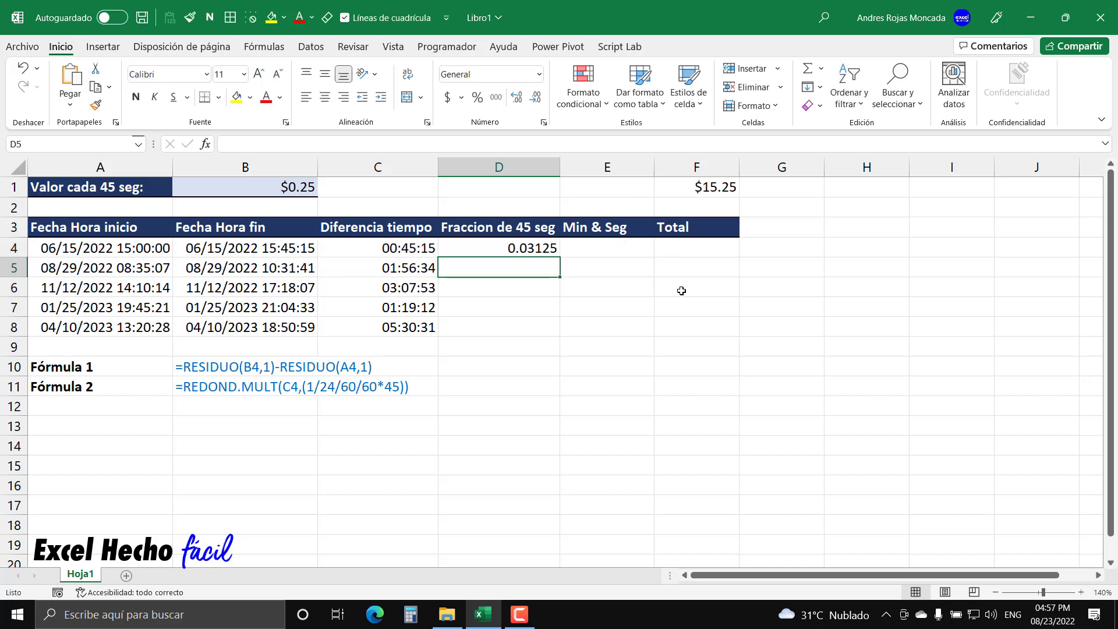
click(507, 251)
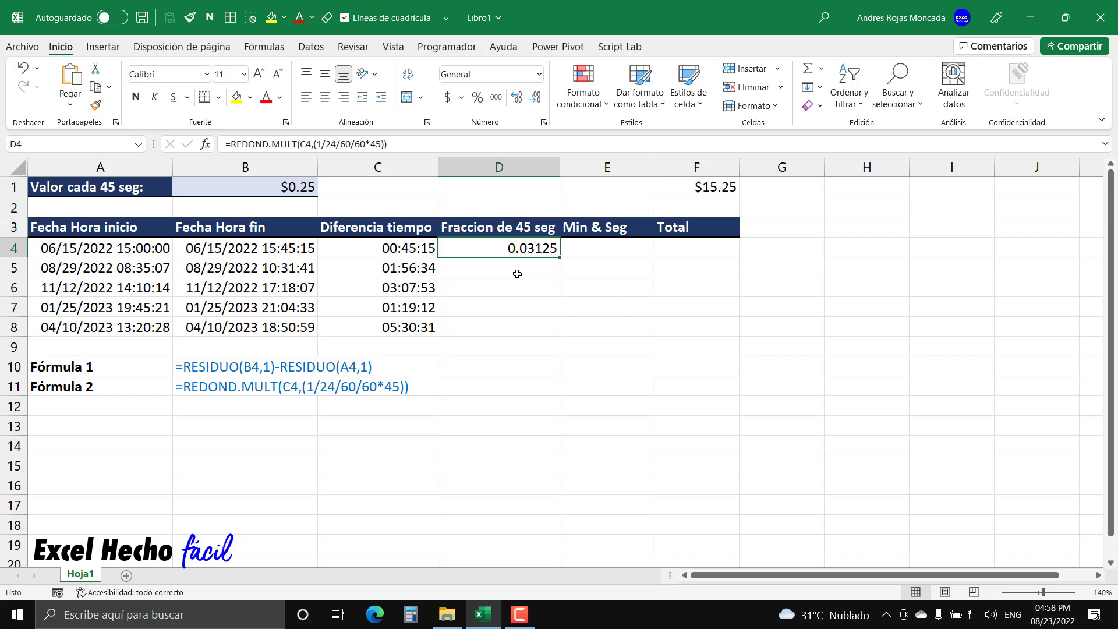
- Format cell D4 with the custom number format hh:mm:ss and re-enter its formula, keeping the cell selected
key(ctrl+1)
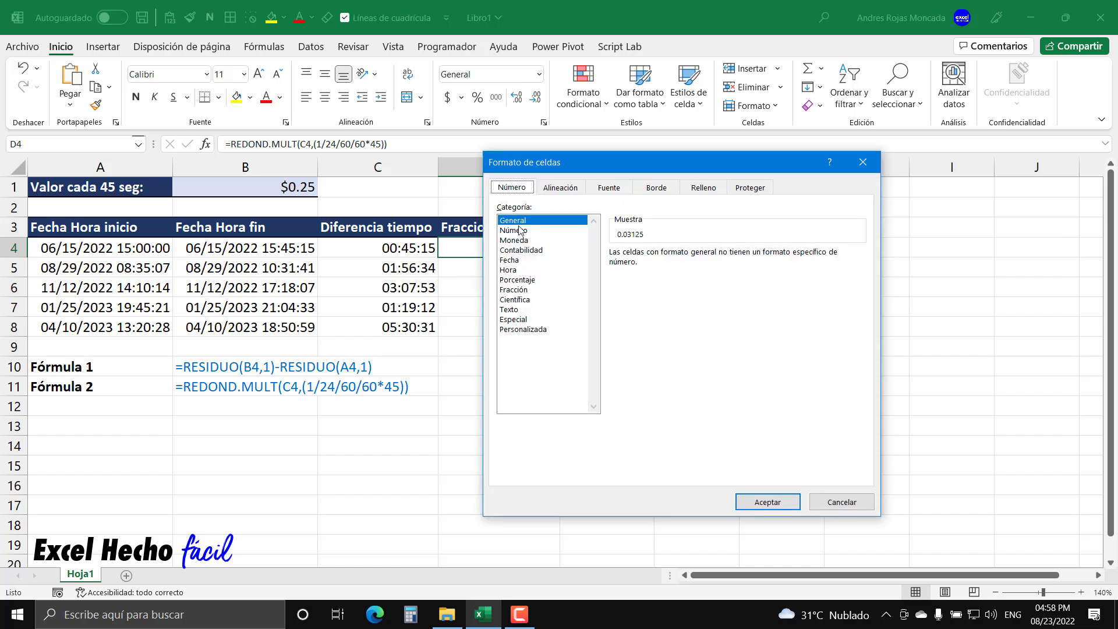
click(521, 329)
double_click(648, 266)
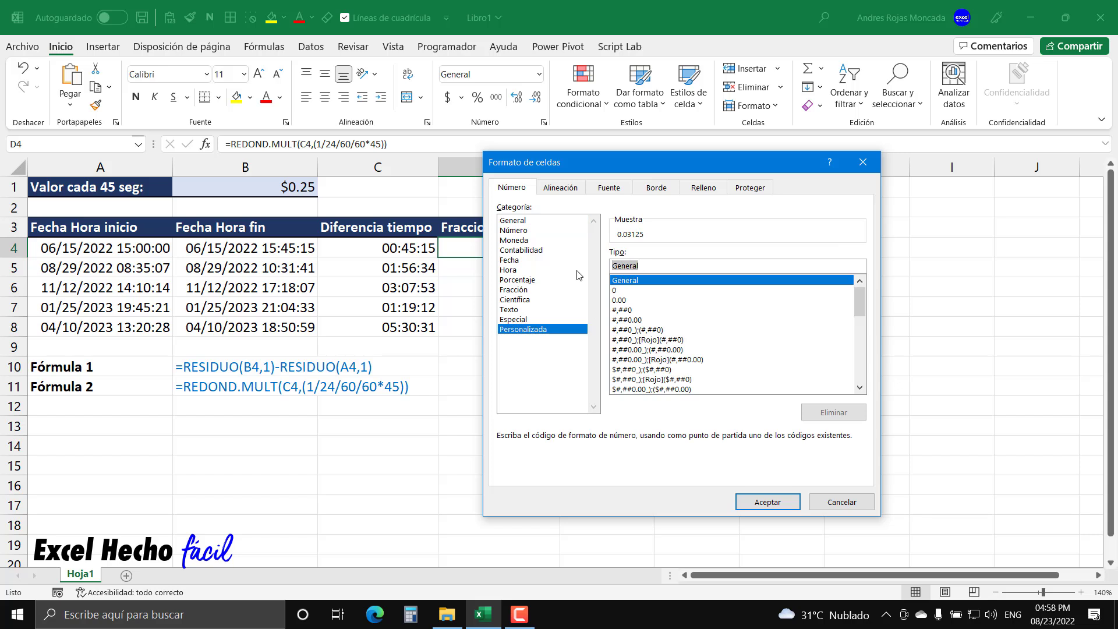
text(hh)
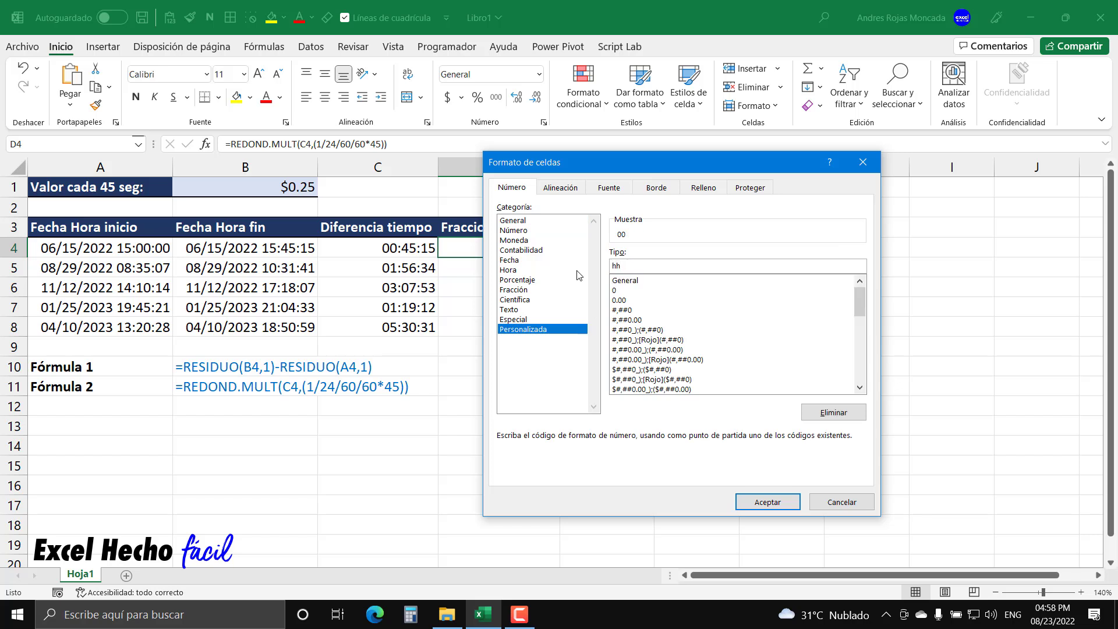
text(:mm:ss)
click(774, 501)
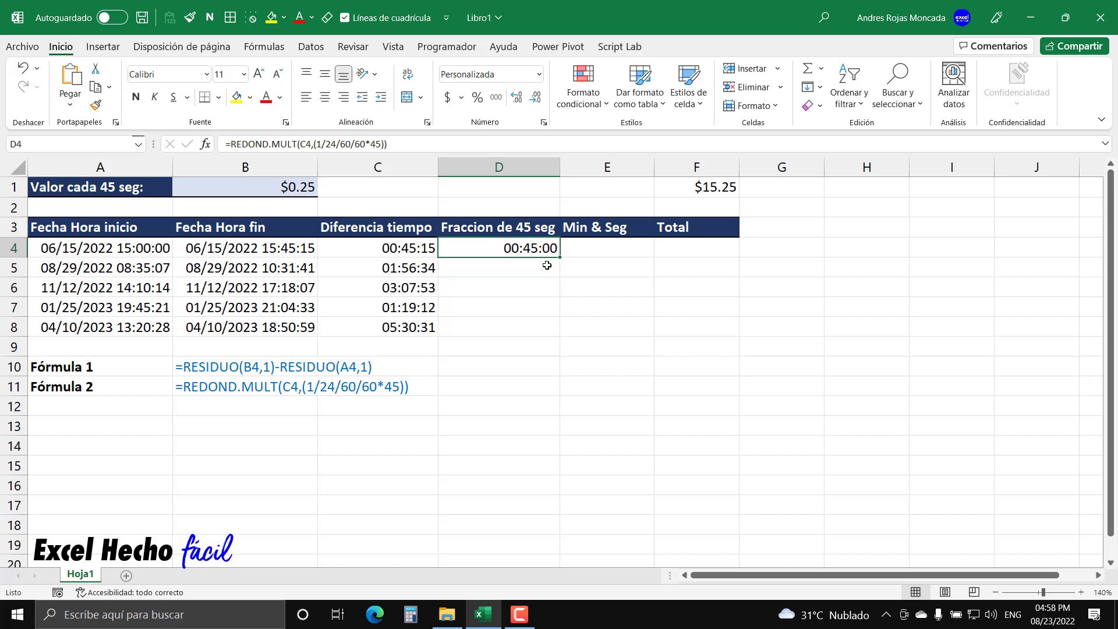
key(F2)
key(ctrl+Return)
- Calculate half of the 45-second multiple in cell H1 with =45/2 and reselect that cell
click(870, 181)
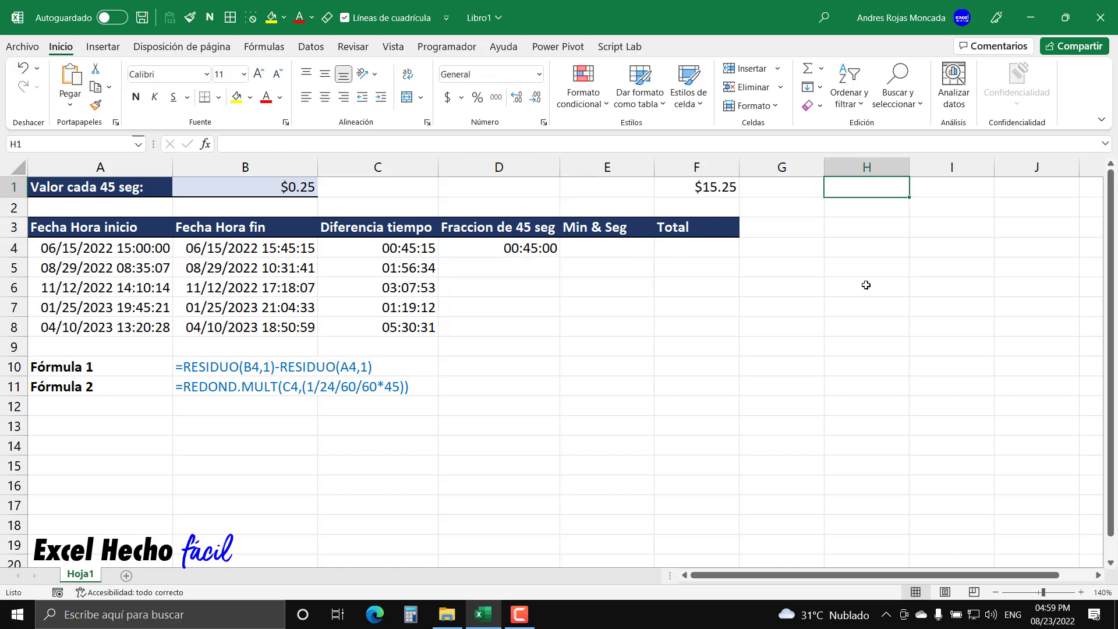
text(=4)
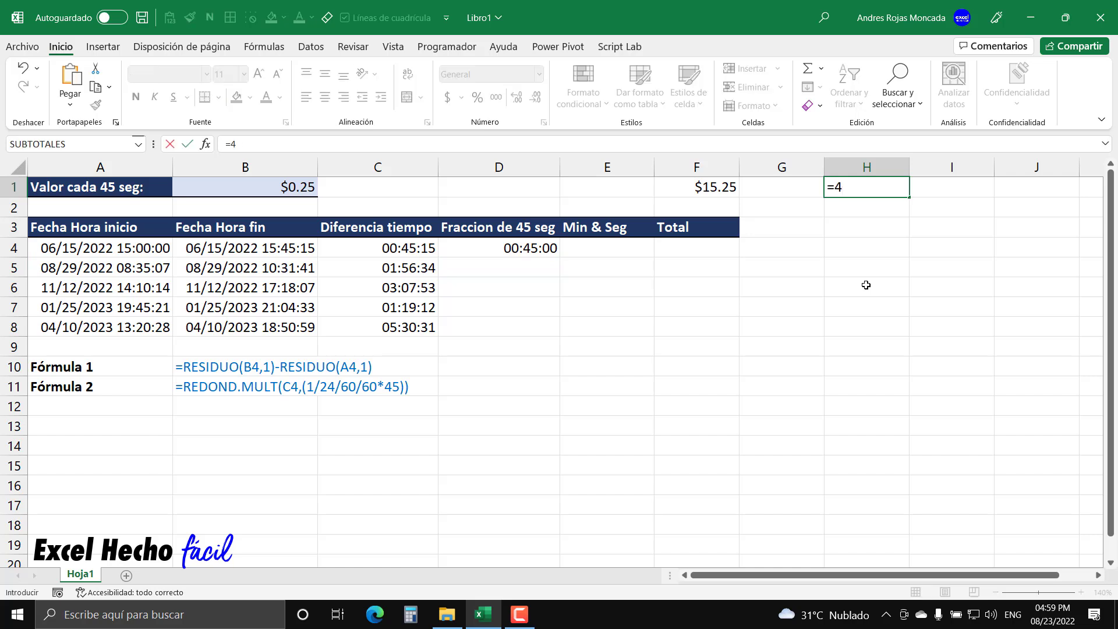
text(5/2)
key(Return)
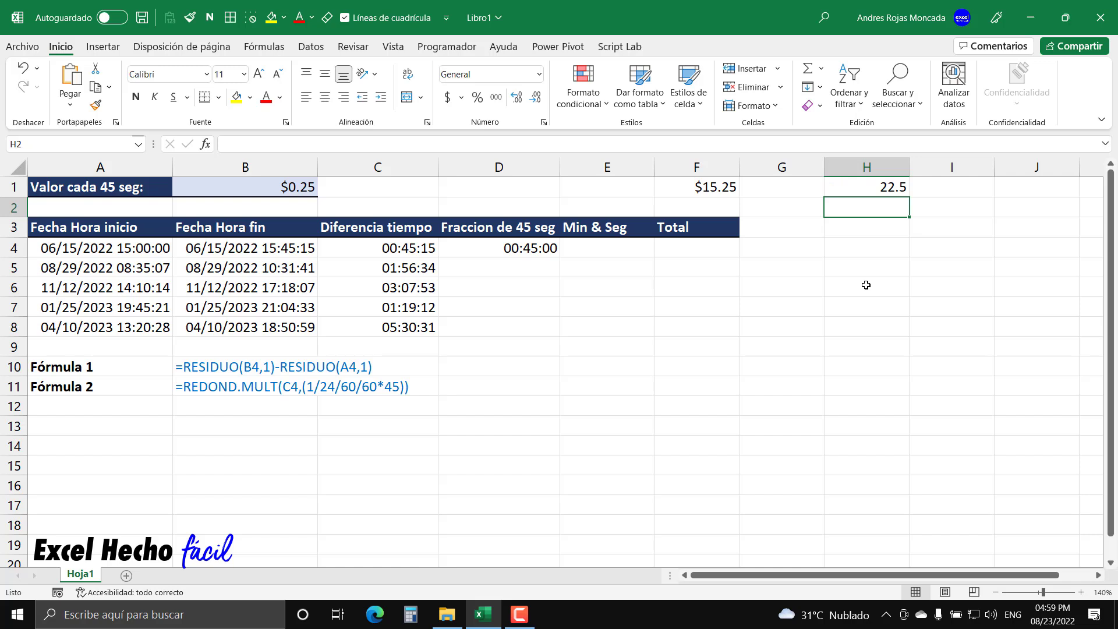
key(Up)
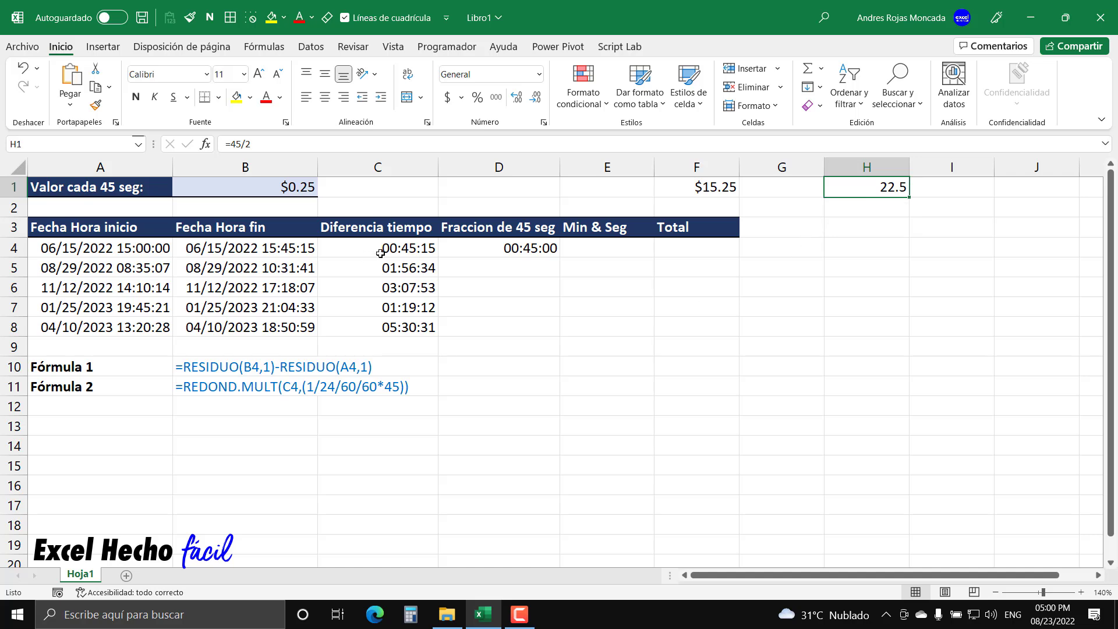
- Set the seconds of the end time in cell B4 to 21 to test the rounding
click(293, 253)
double_click(293, 254)
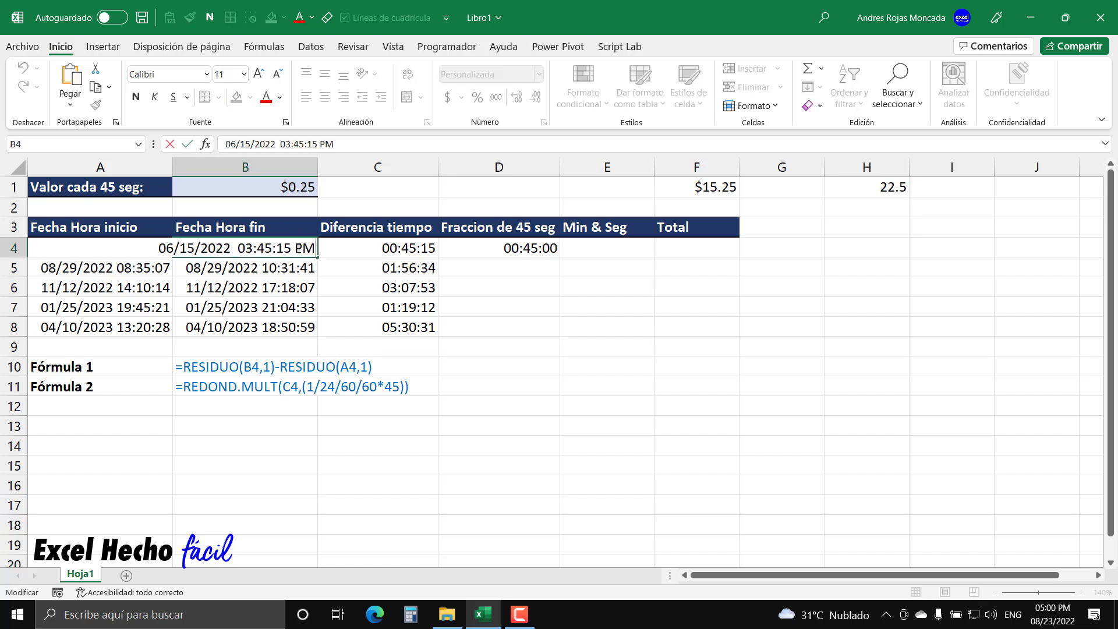
drag(292, 244, 279, 243)
text(21)
key(Return)
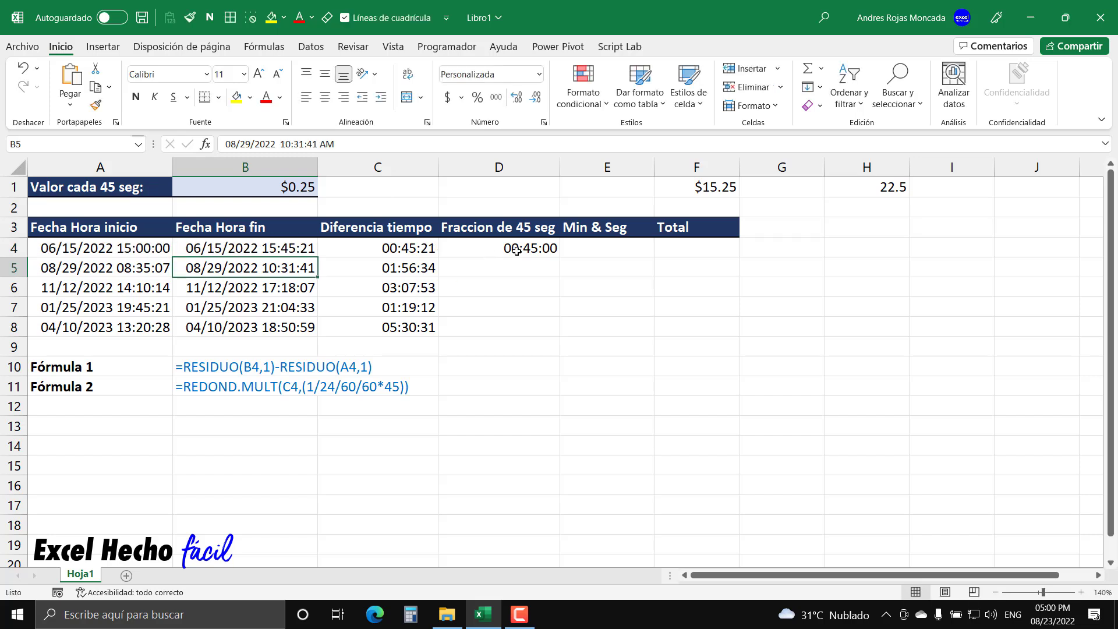
- Set the seconds of the end time in B4 to 23 as a second rounding test, and undo both trial edits
click(291, 250)
double_click(290, 250)
double_click(289, 247)
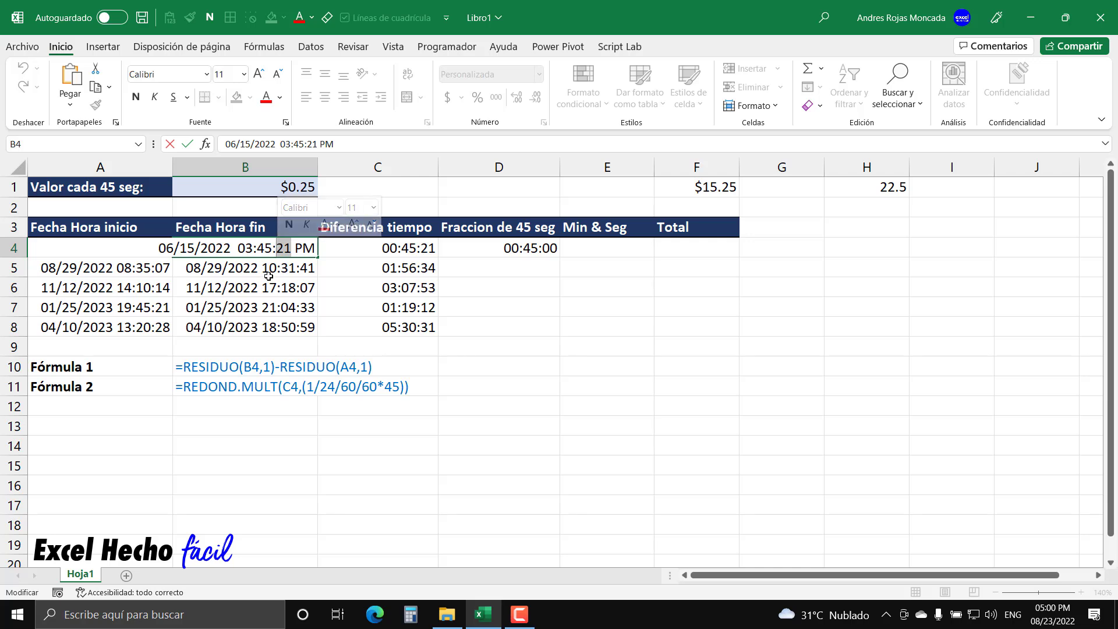
text(23)
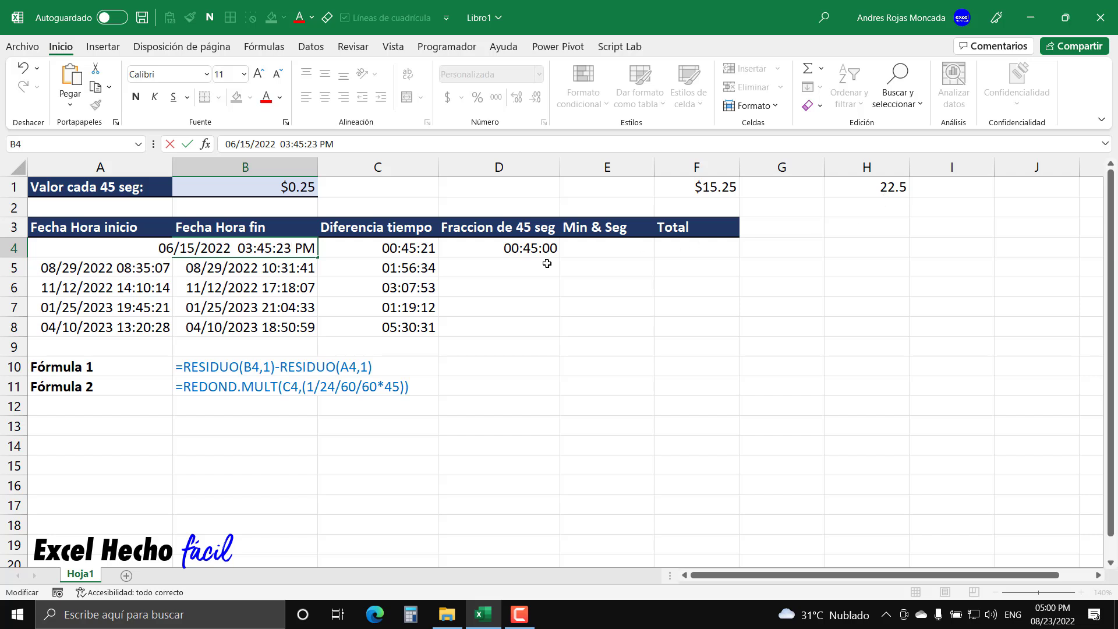
key(Return)
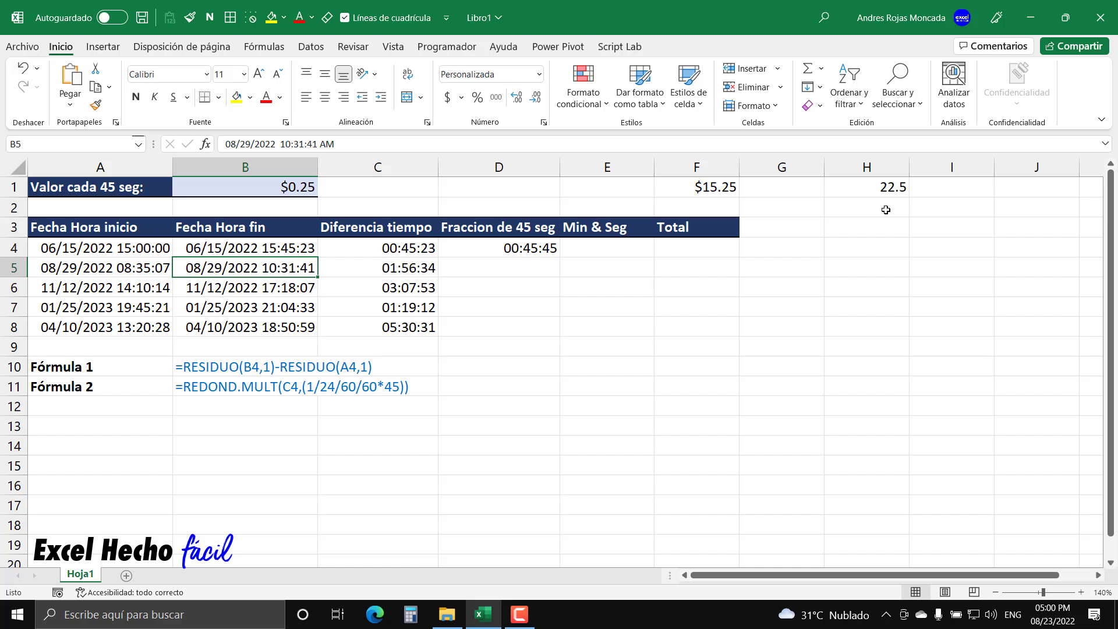
key(ctrl+z)
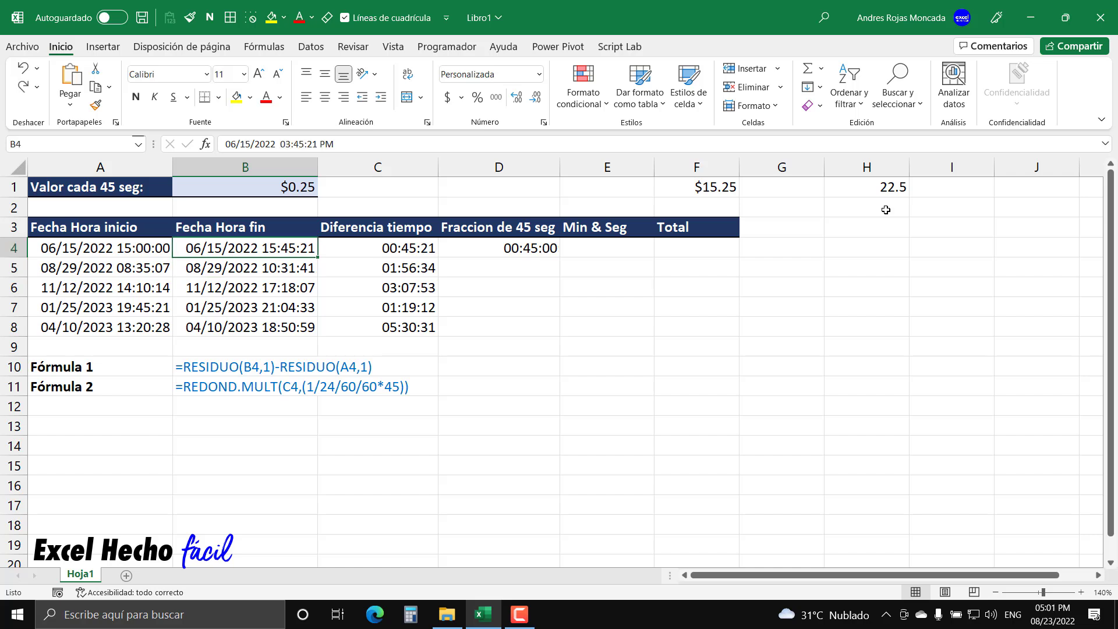
key(ctrl+z)
- Wrap the D4 formula in an SI function with the logical test REDOND.MULT(C4,(1/24/60/60*45))<C4
click(552, 246)
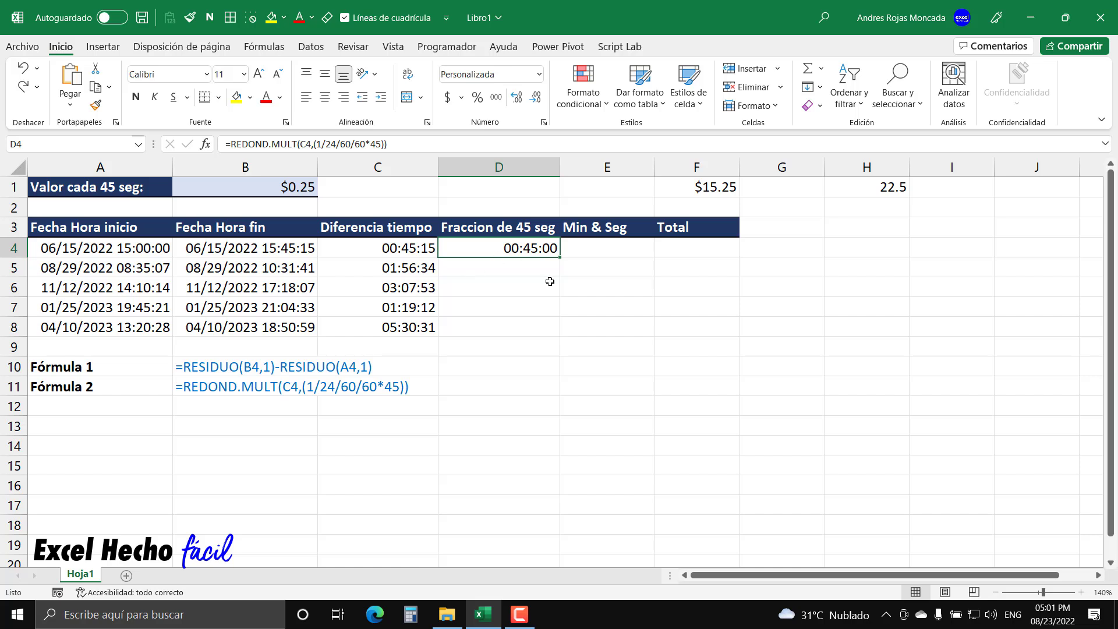
key(F2)
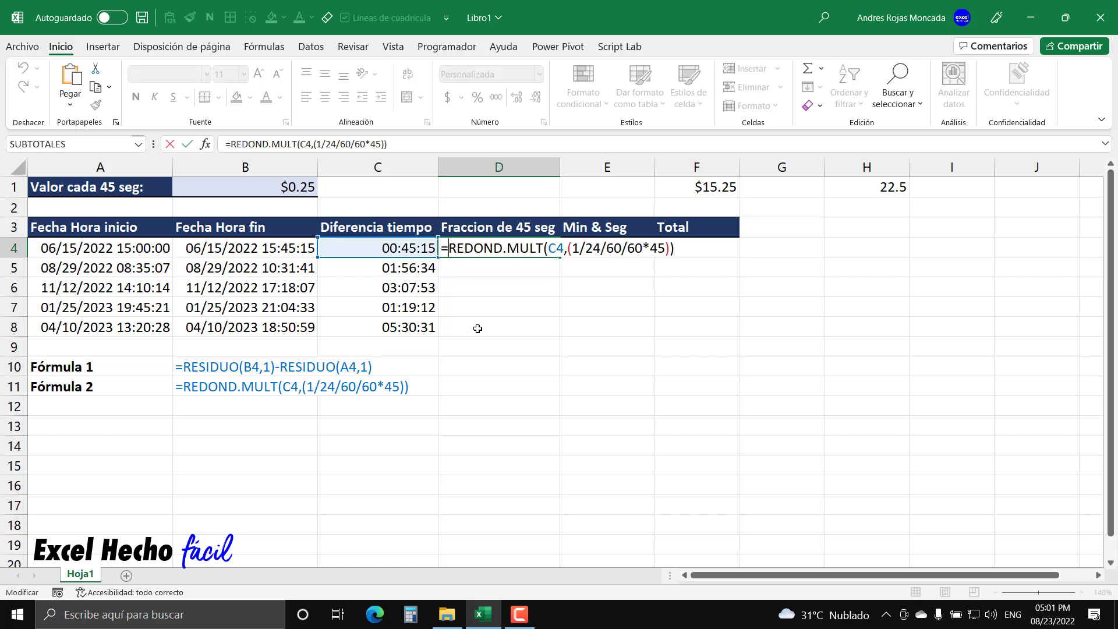
key(Home)
key(Right)
text(SI()
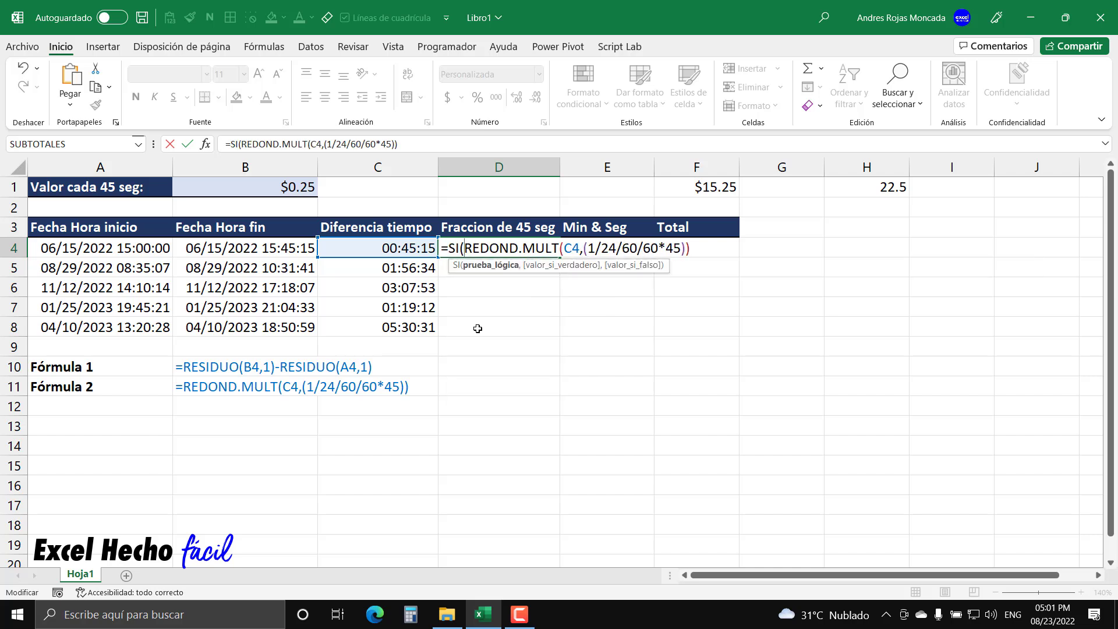
click(487, 266)
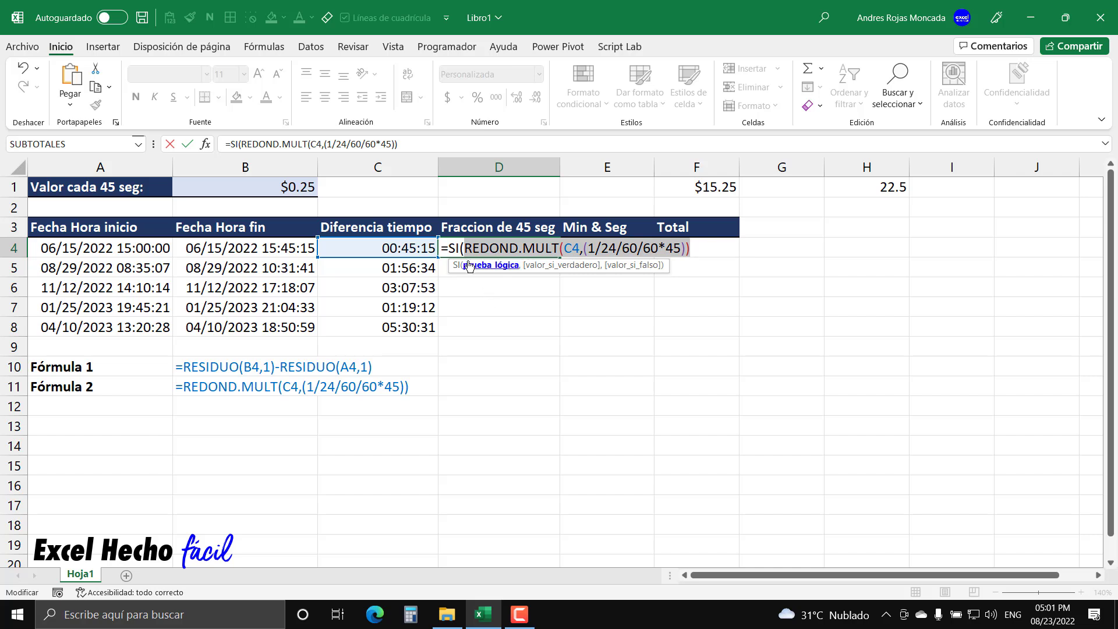
click(706, 245)
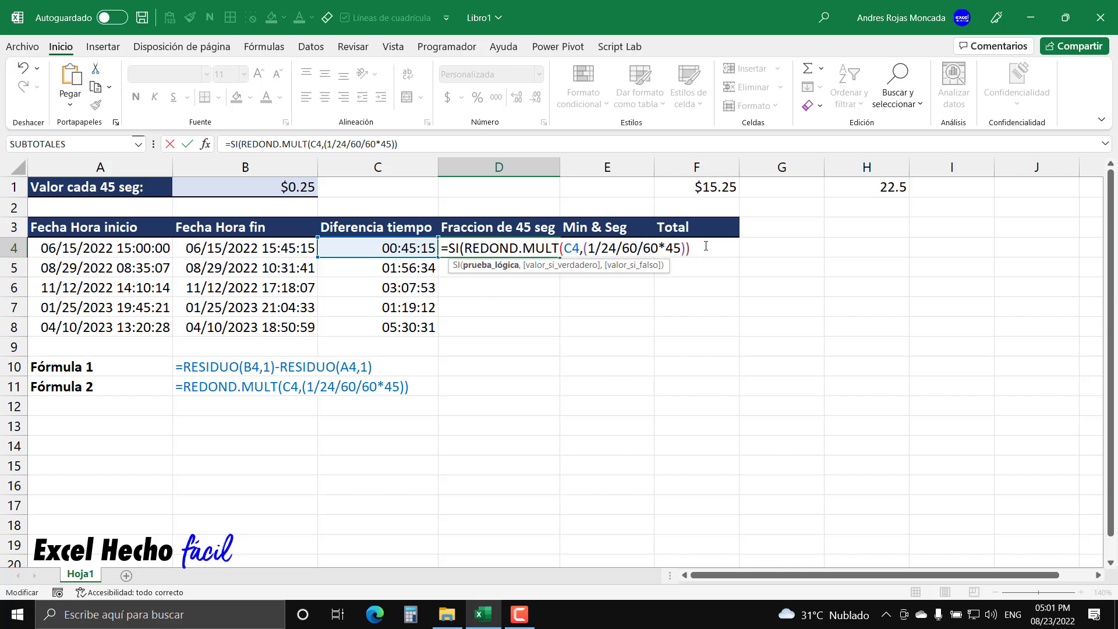
text(<)
click(408, 249)
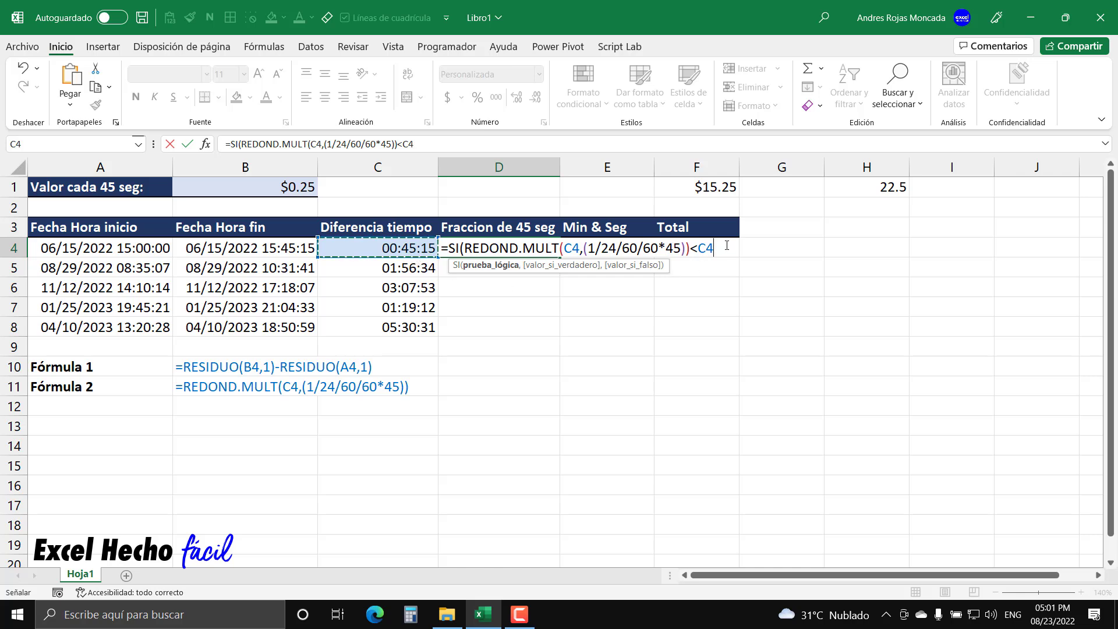
text(,)
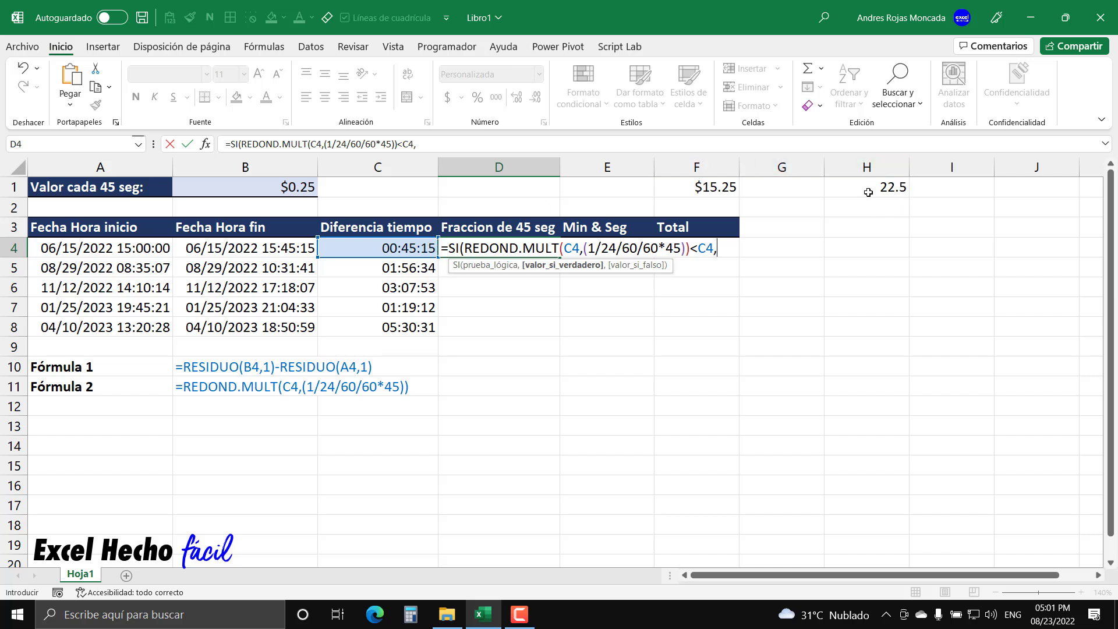
- Fill the value-if-true argument of the D4 formula with copied expressions as REDOND.MULT(C4,(1/24/60/60*45))+(1/24/60/60*45)
click(661, 247)
drag(661, 247, 468, 246)
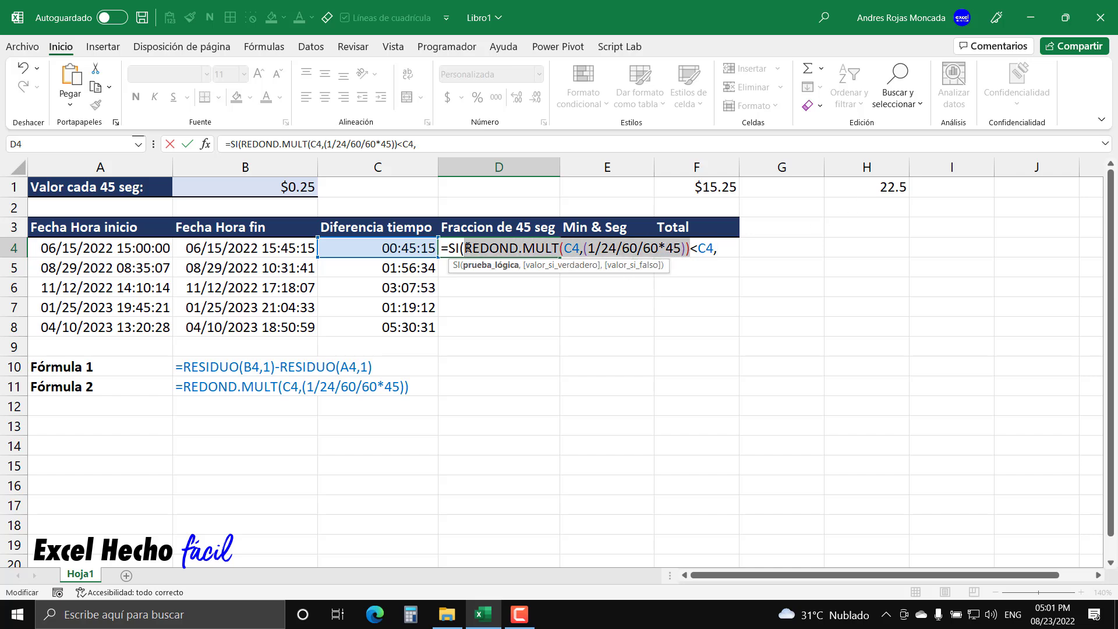
click(729, 248)
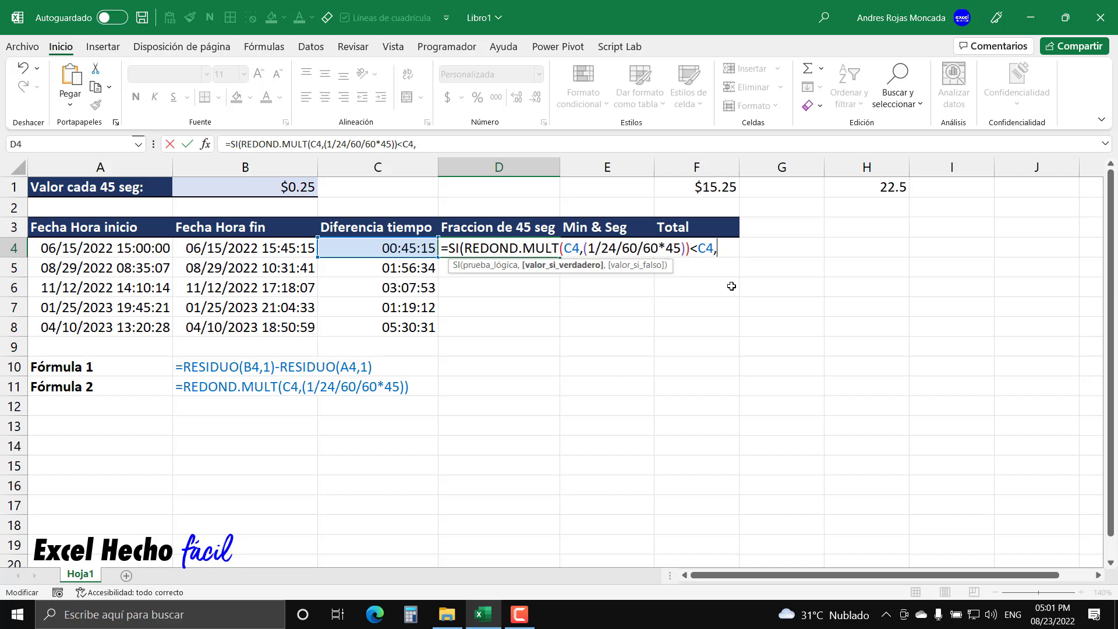
key(ctrl+v)
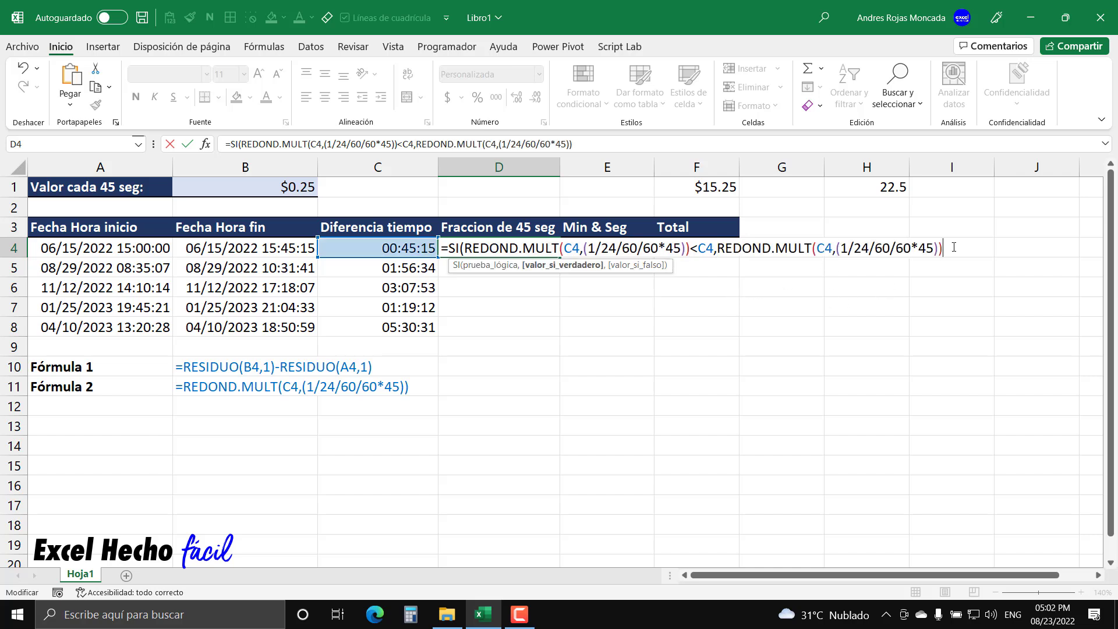
text(+)
drag(685, 248, 583, 247)
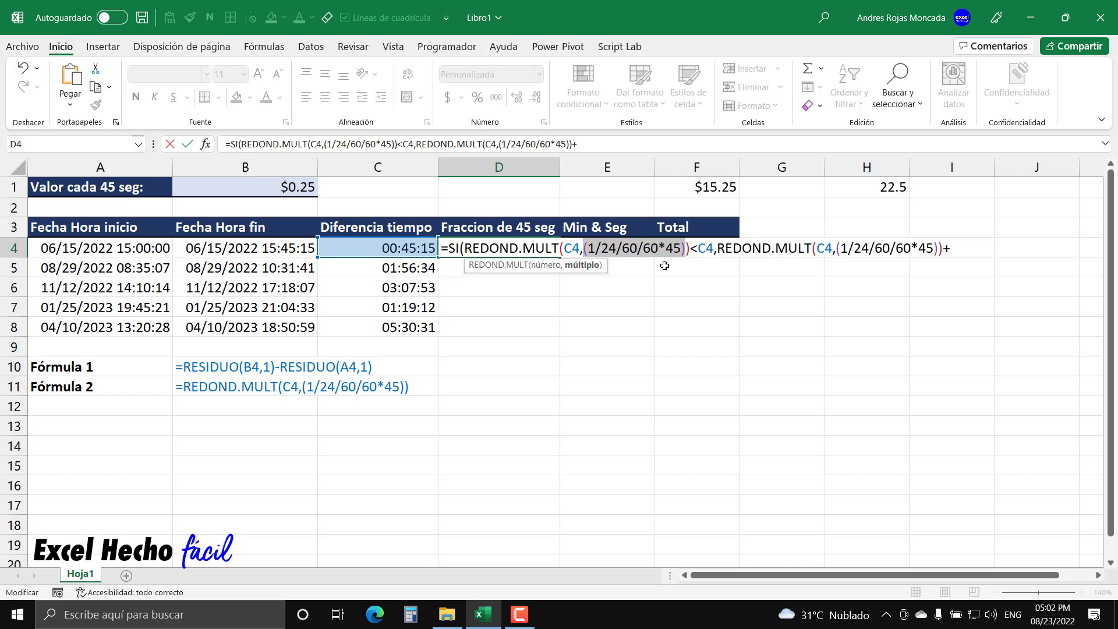
click(987, 245)
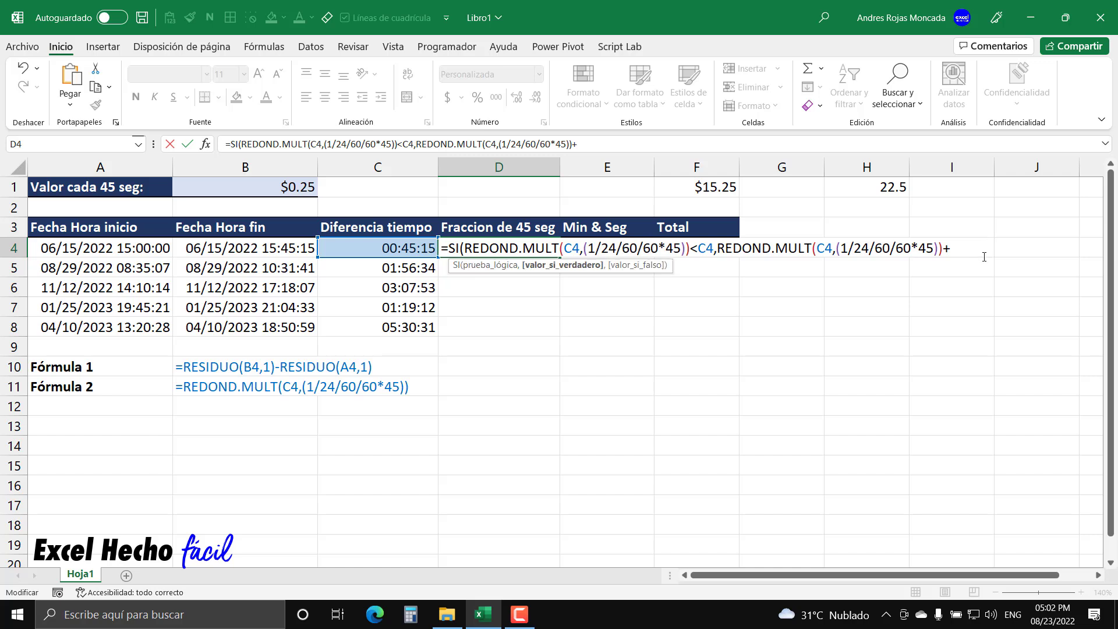
key(ctrl+v)
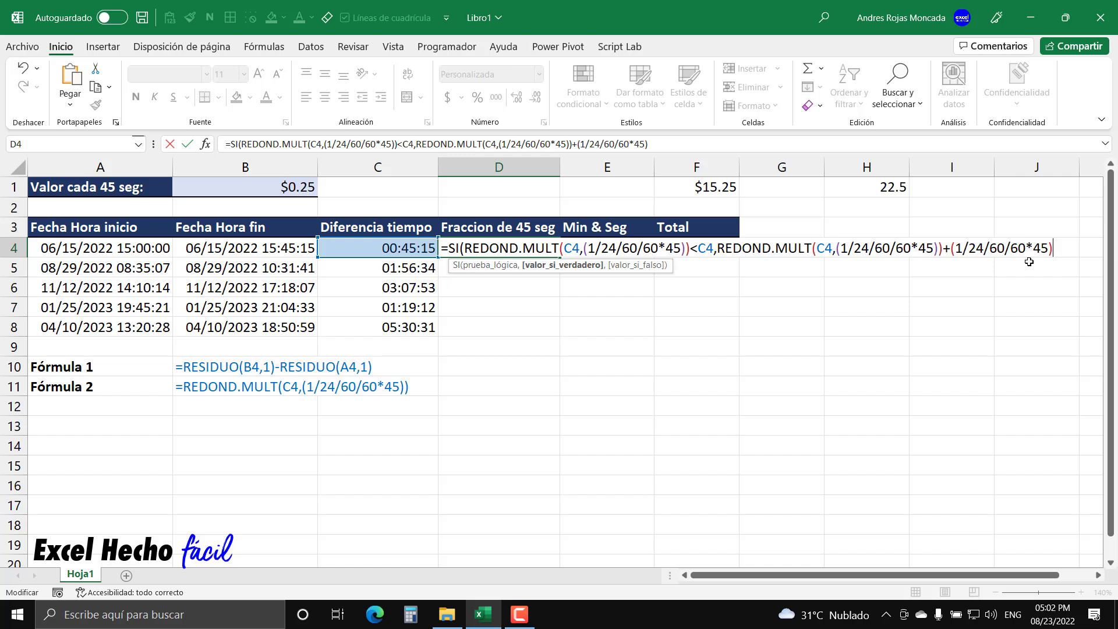
text(,)
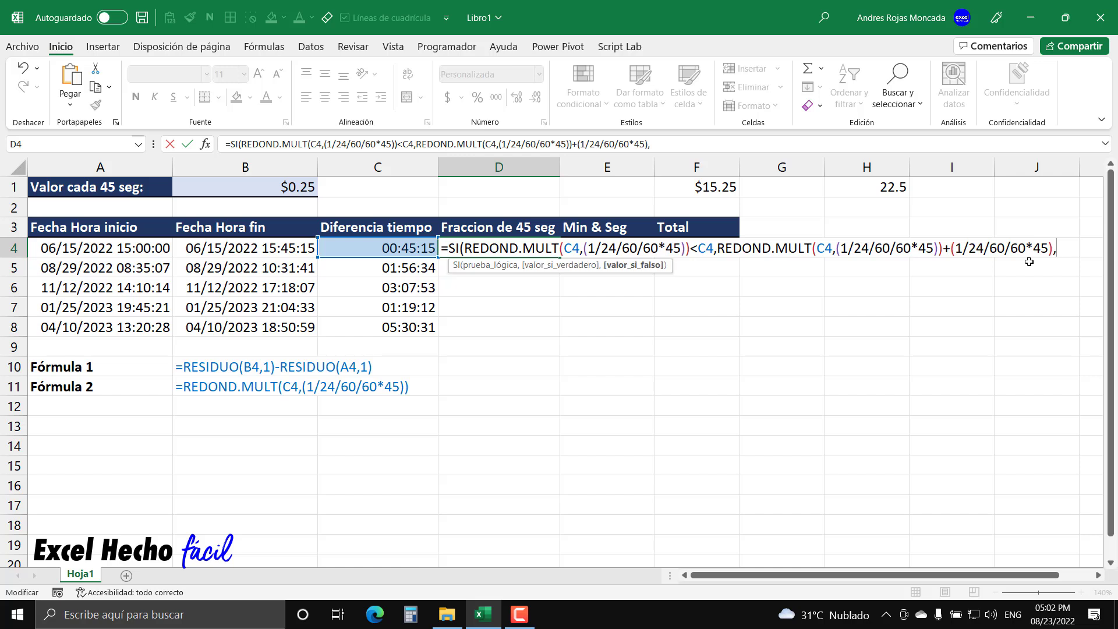
- Copy REDOND.MULT(C4,(1/24/60/60*45)) from the logical test into the value-if-false argument of the D4 formula
click(497, 265)
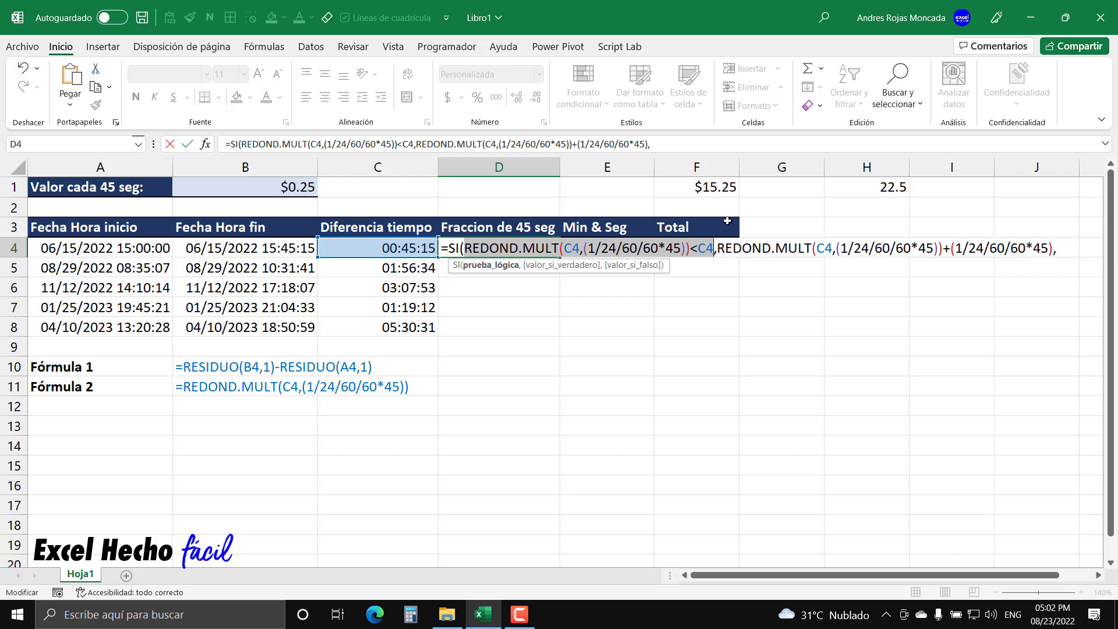
drag(690, 248, 466, 249)
key(End)
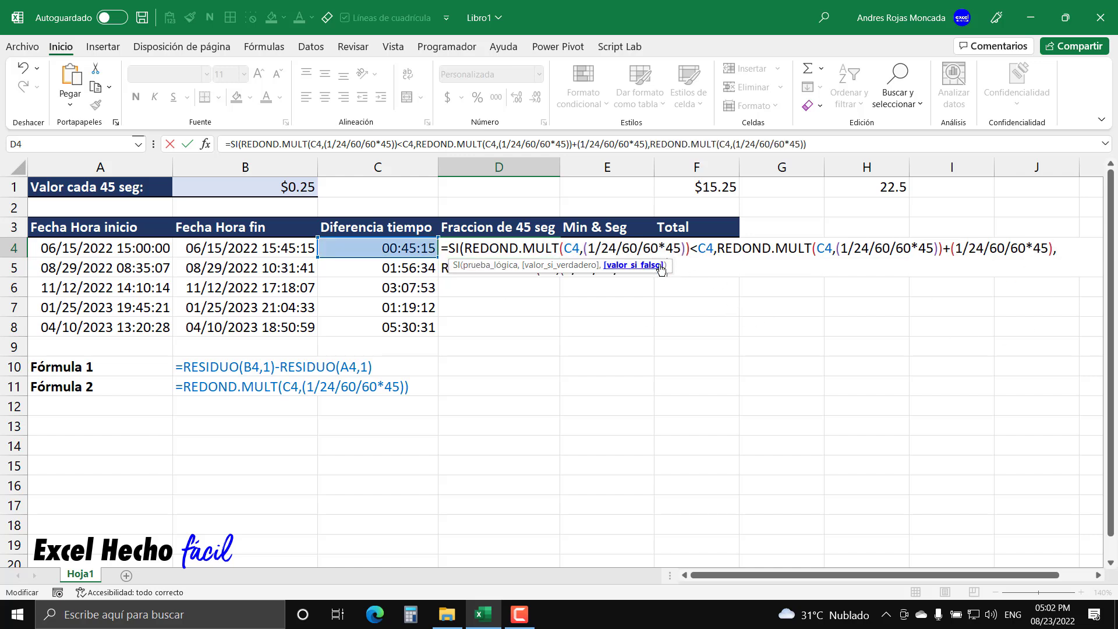
key(ctrl+v)
- Check the value-if-false argument, close and enter the SI formula in D4, and reselect the cell
drag(652, 286, 806, 390)
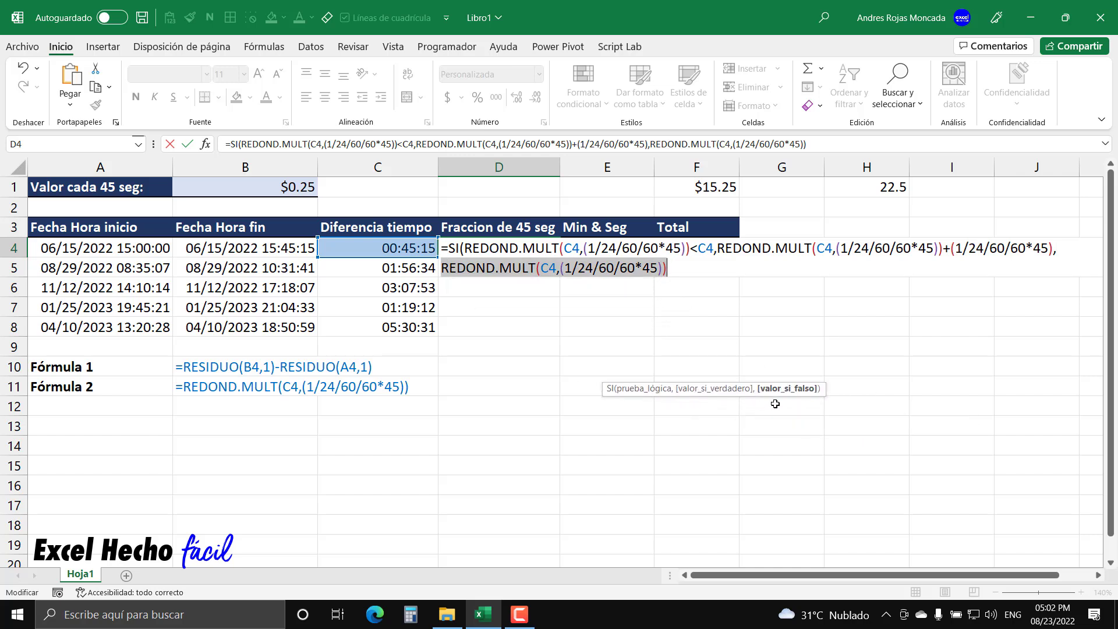
click(678, 265)
click(799, 396)
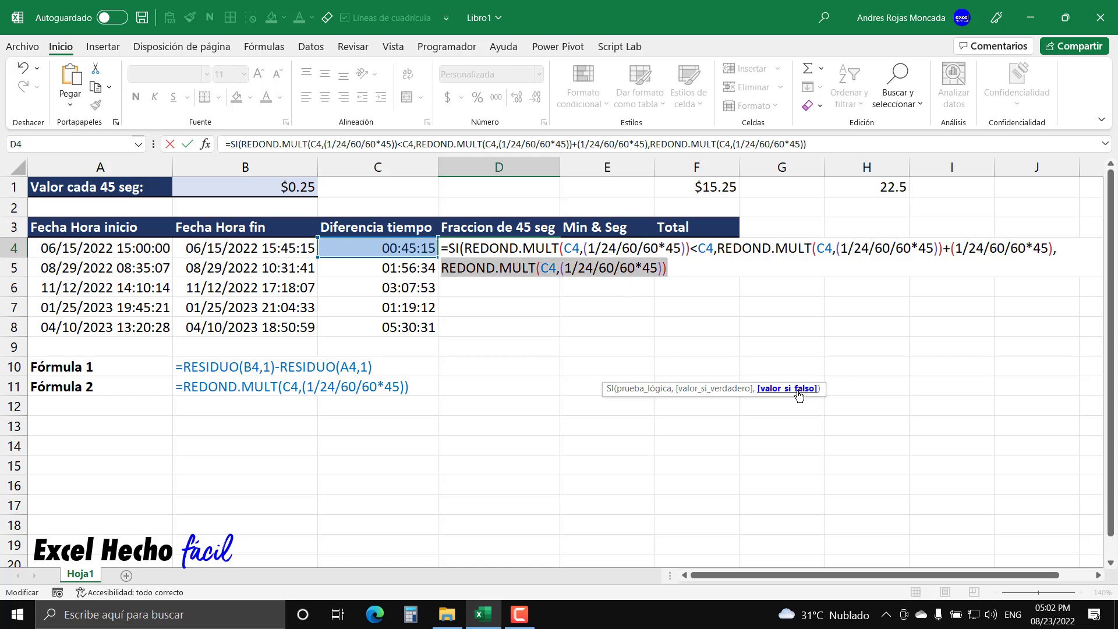
click(680, 268)
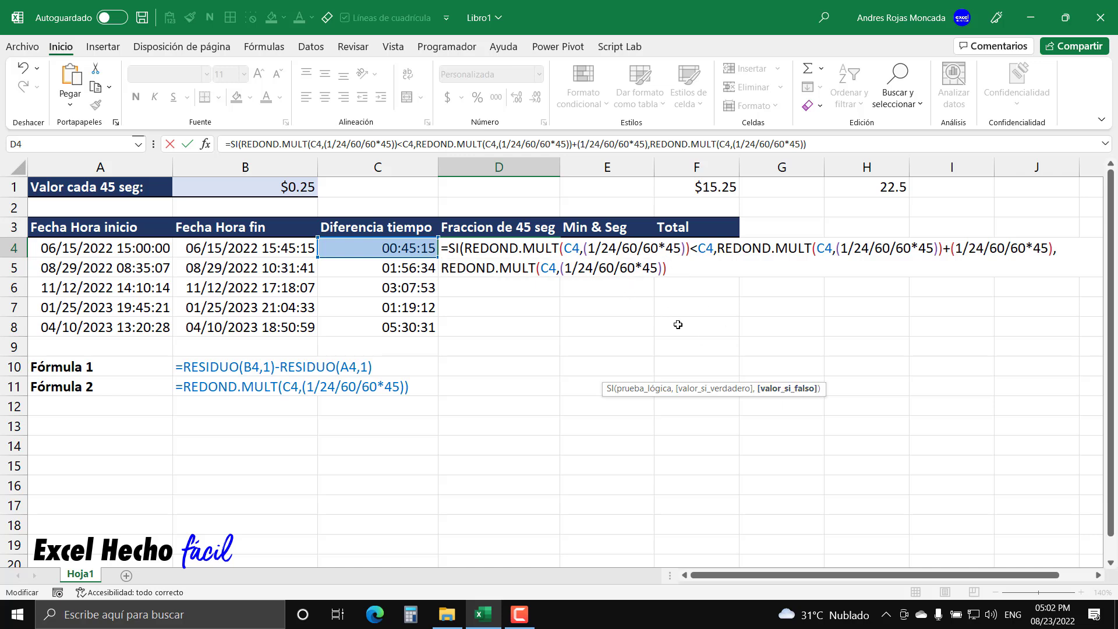
click(779, 390)
click(677, 267)
text())
key(Return)
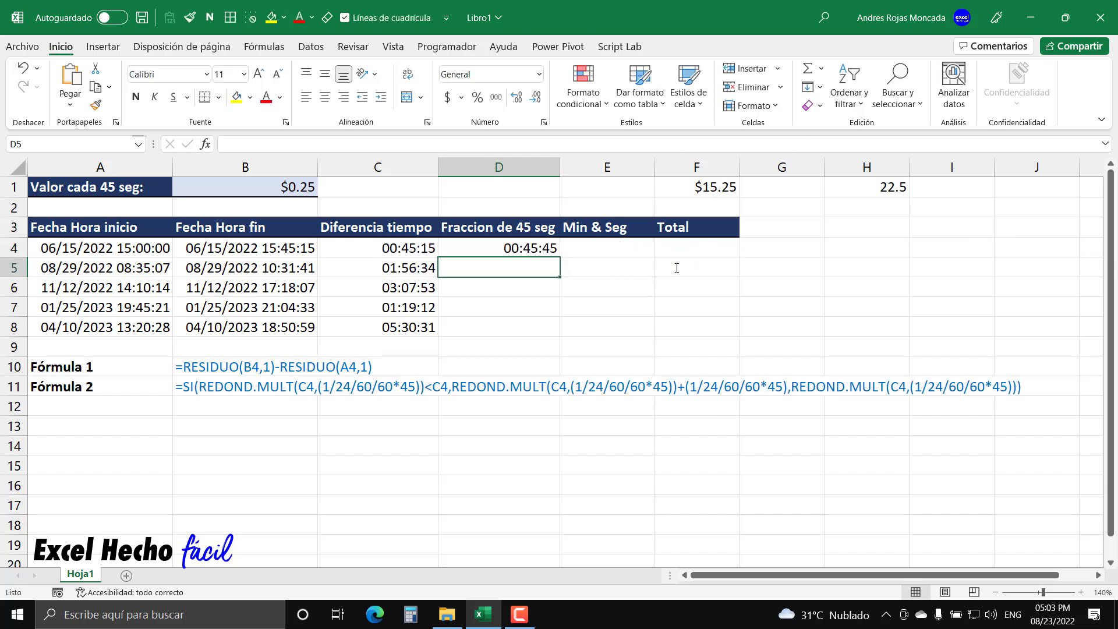
click(543, 253)
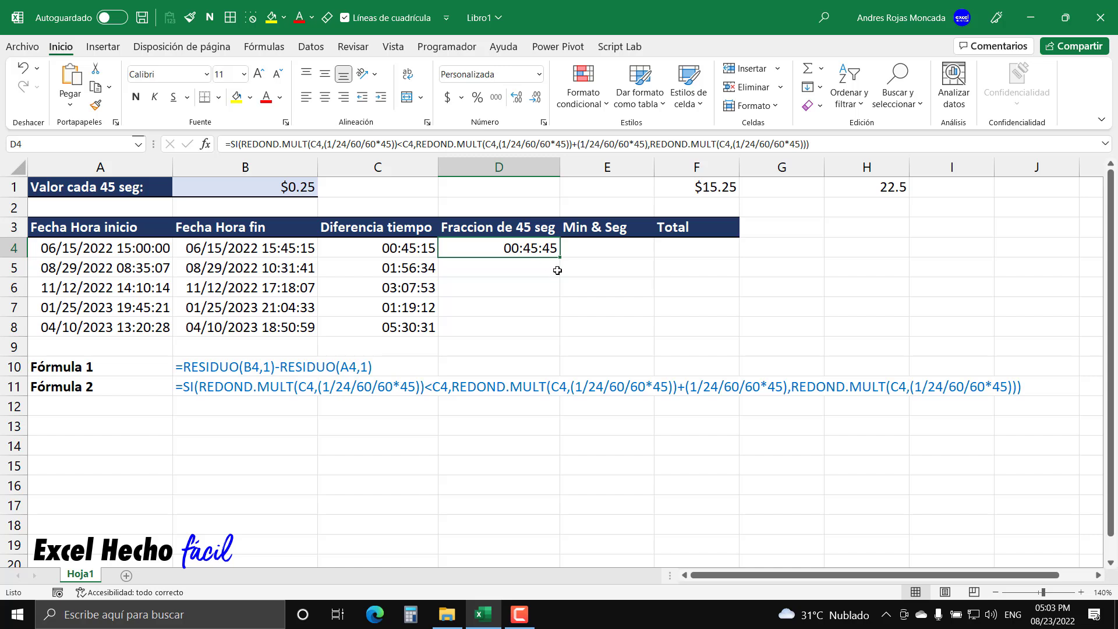
- Fill the rounding formula in D4 down through D8
drag(559, 257, 548, 336)
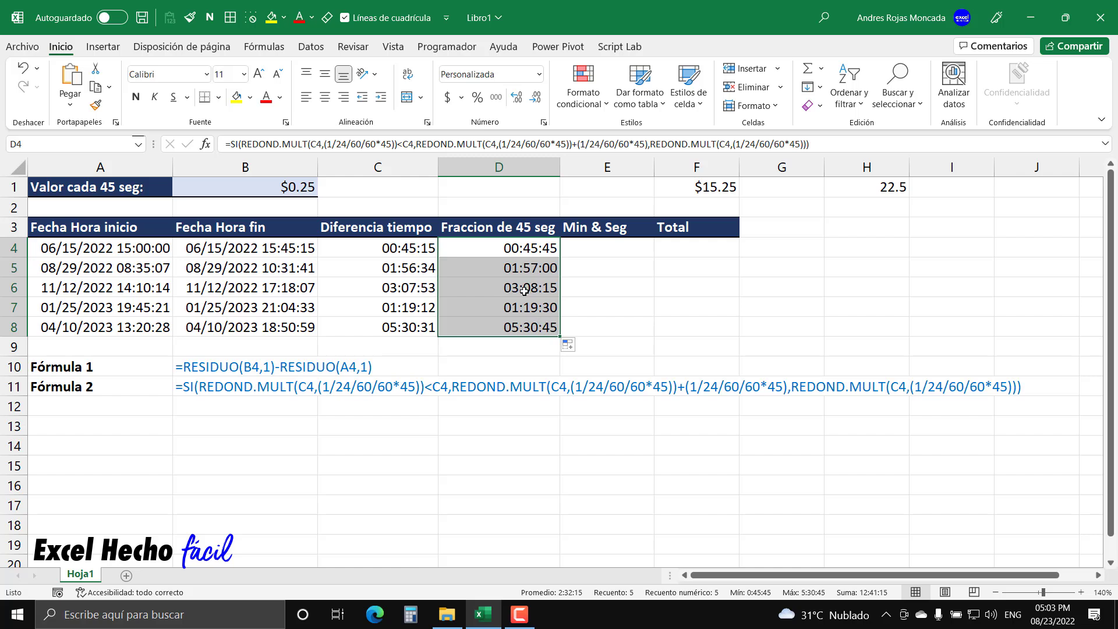
- Build =(1*60*60)+(56*60)+34 in H2 to convert 01:56:34 to seconds, evaluate it in place, and restore the expression
click(884, 206)
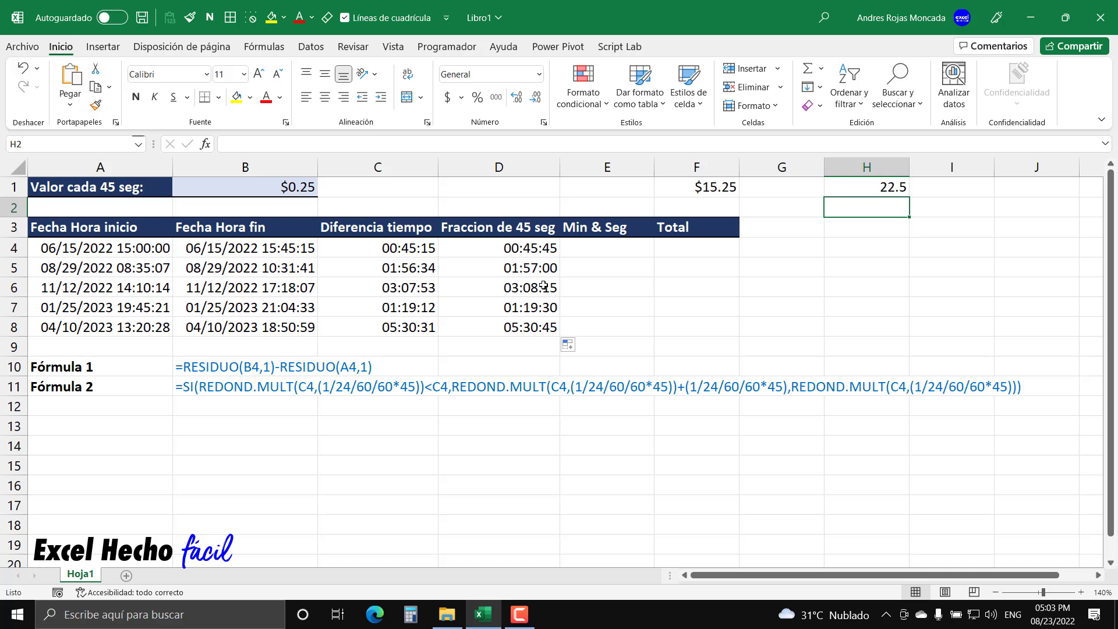
text(=())
click(838, 208)
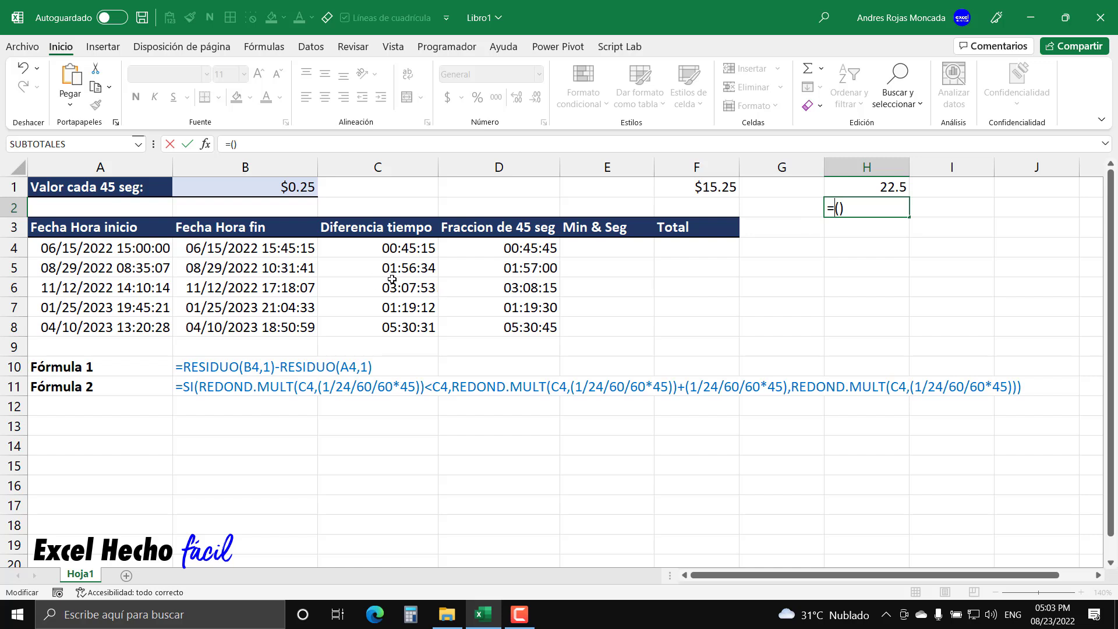
text(1*60*60)
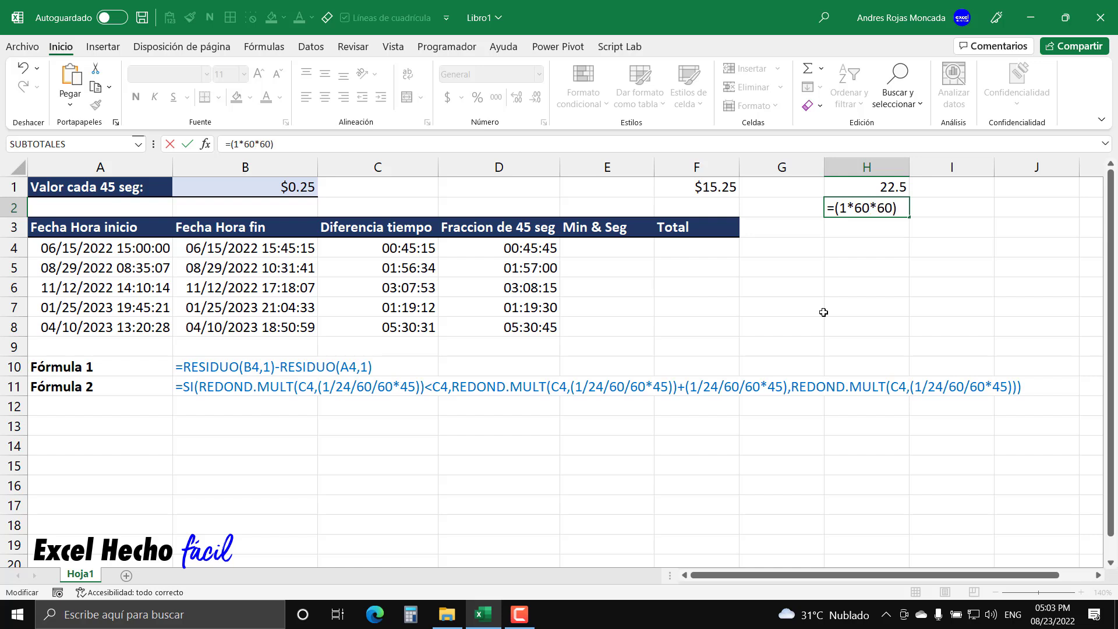
click(899, 210)
text(+(56*60)
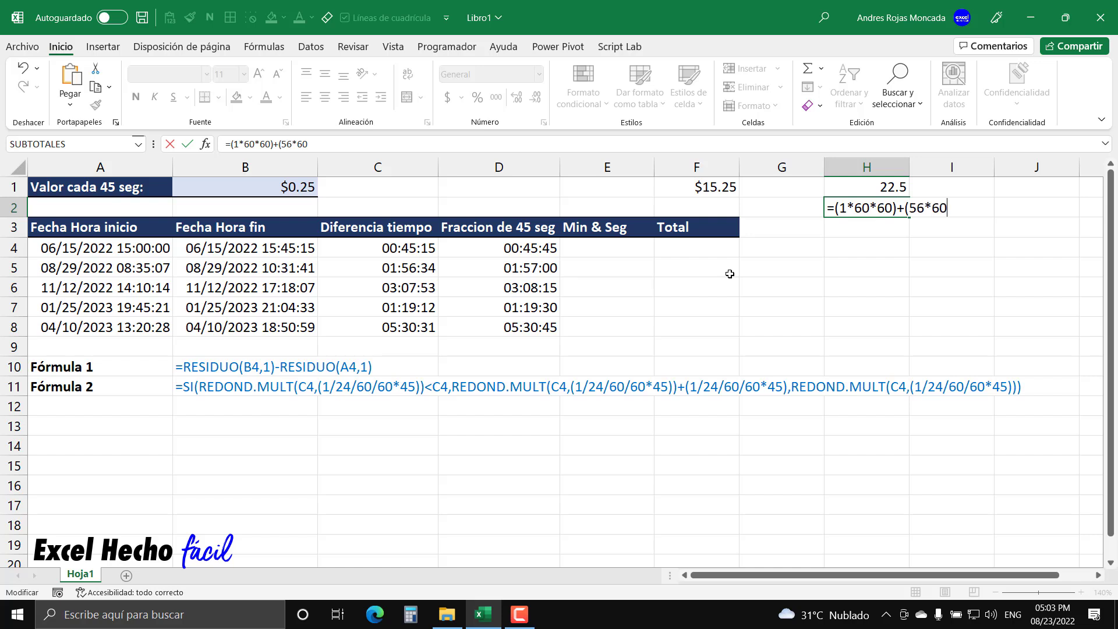
text()+34)
key(F9)
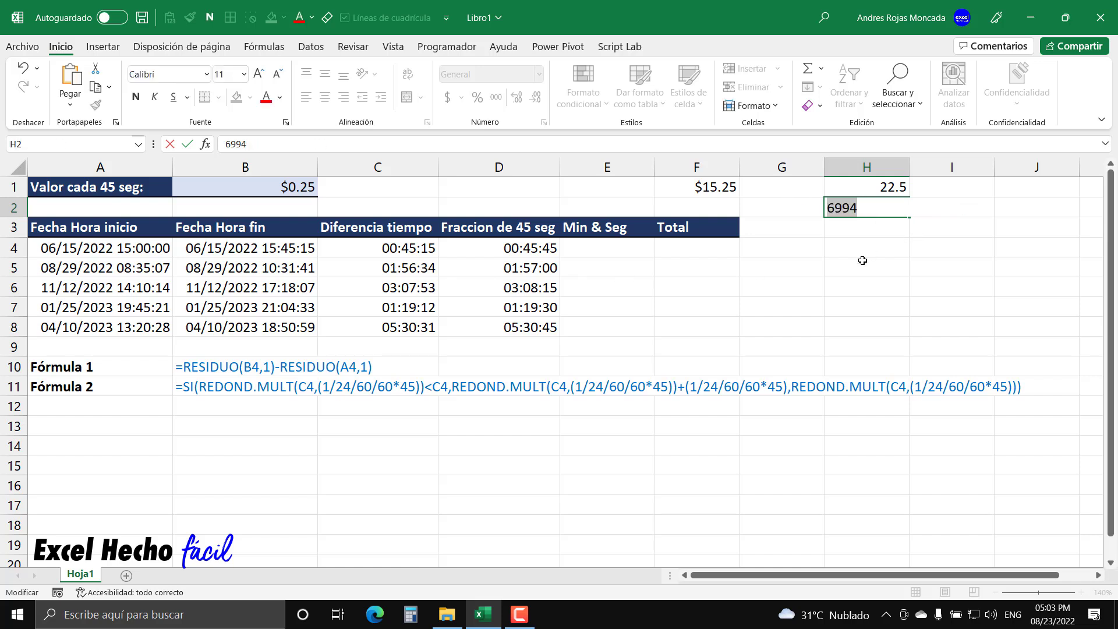
key(ctrl+z)
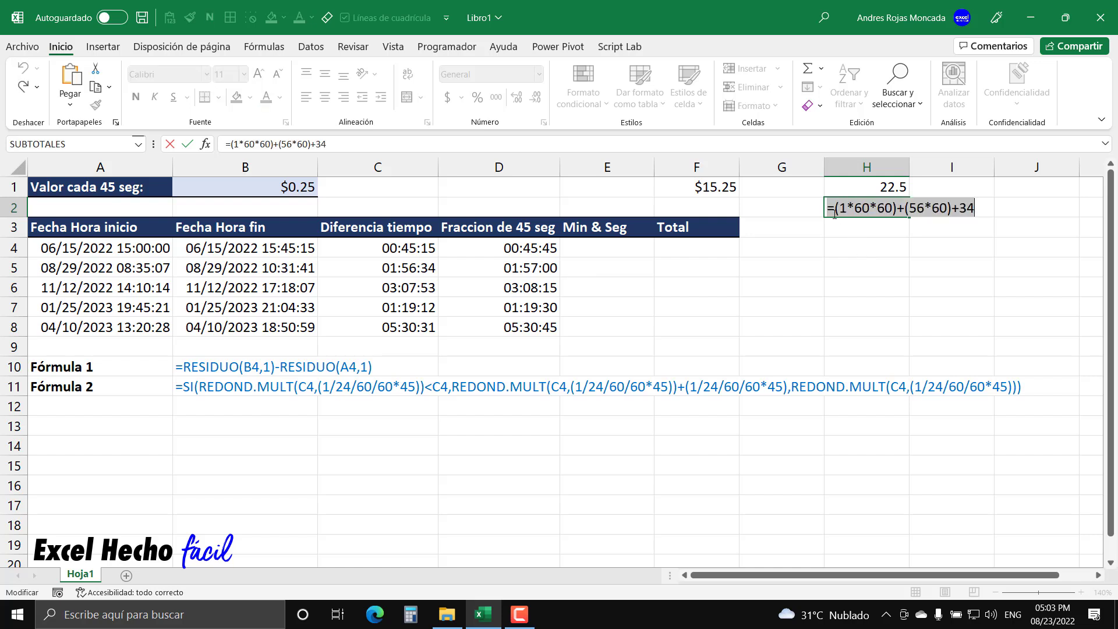
- Extend the H2 calculation to =((1*60*60)+(56*60)+34)/45, evaluate it in place, and restore the expression
text(()
click(991, 211)
text())
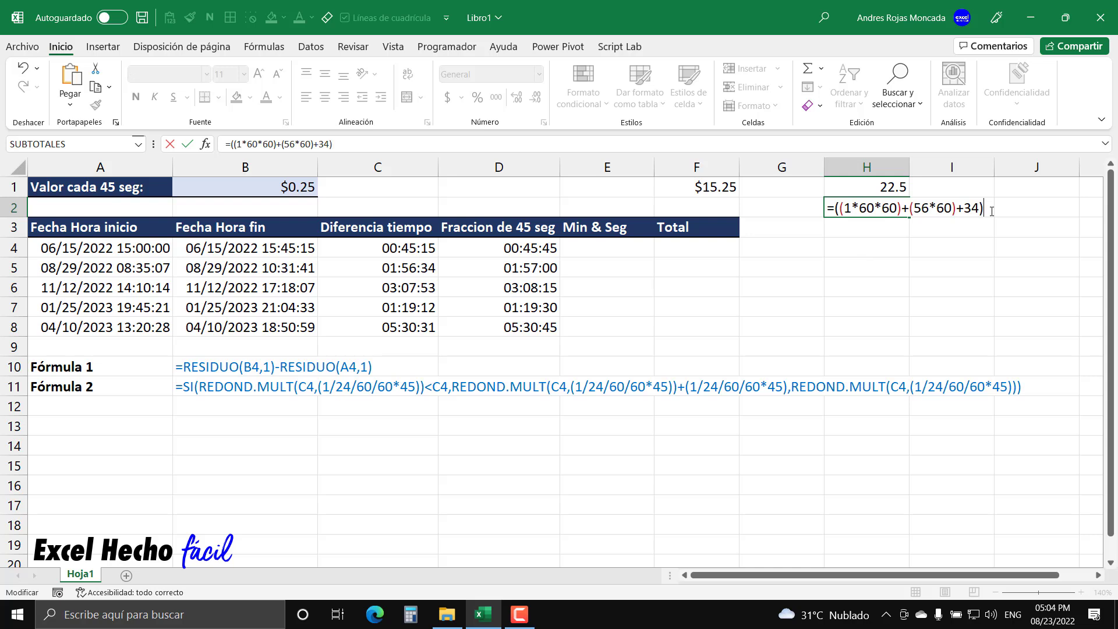
text(/45)
key(F9)
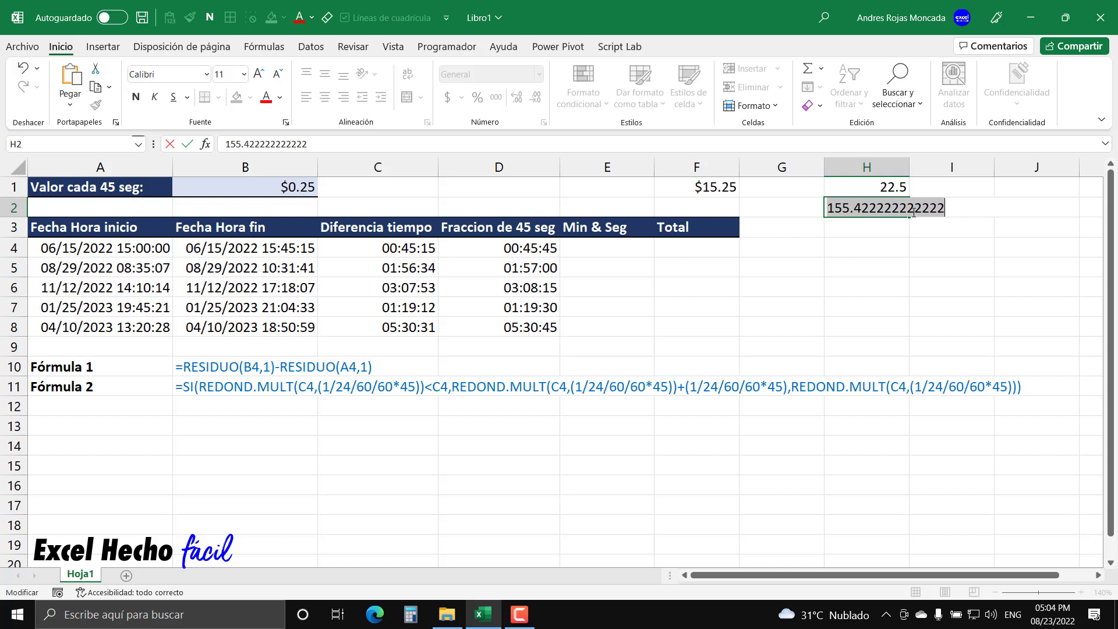
key(ctrl+z)
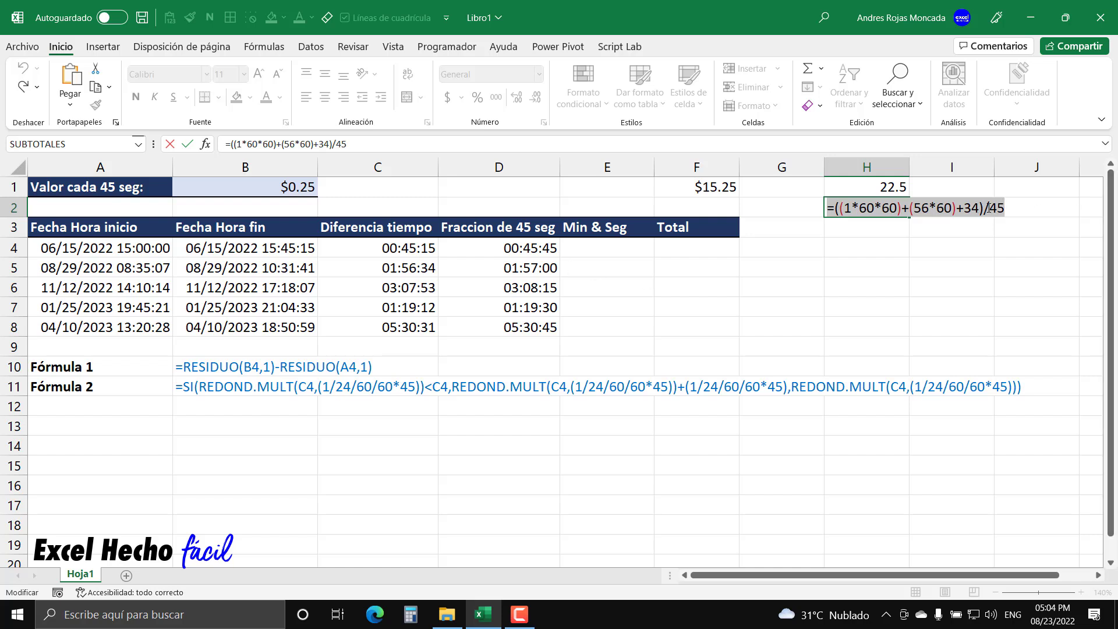
- Change the H2 calculation to =((1*60*60)+(57*60))/45, evaluate it in place, and discard the whole entry
click(1011, 209)
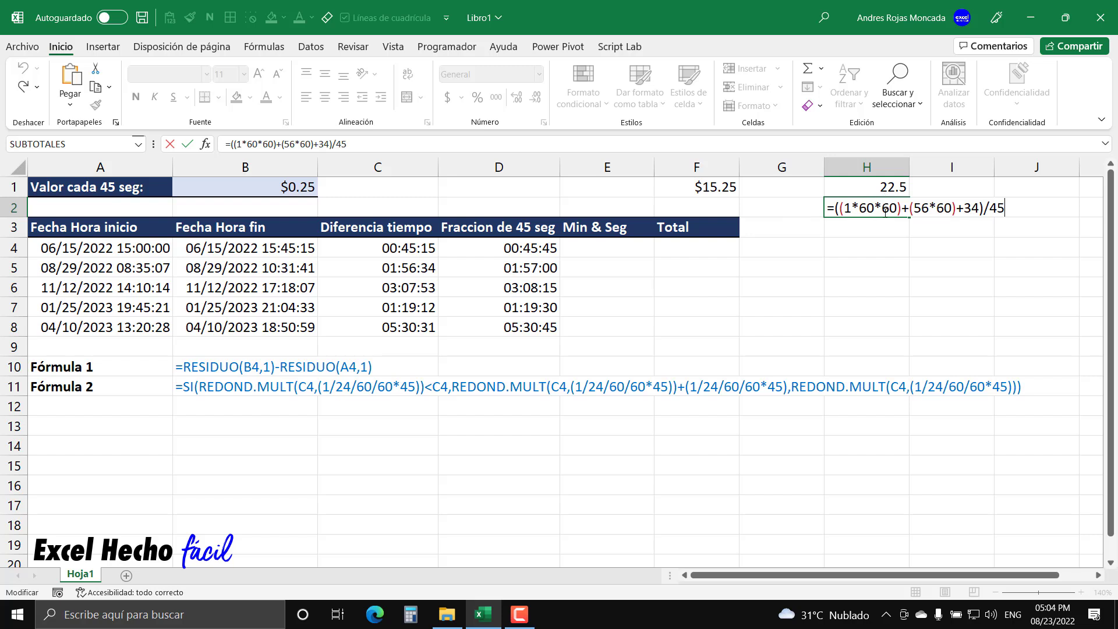
click(922, 208)
text(7)
key(BackSpace)
key(BackSpace)
key(BackSpace)
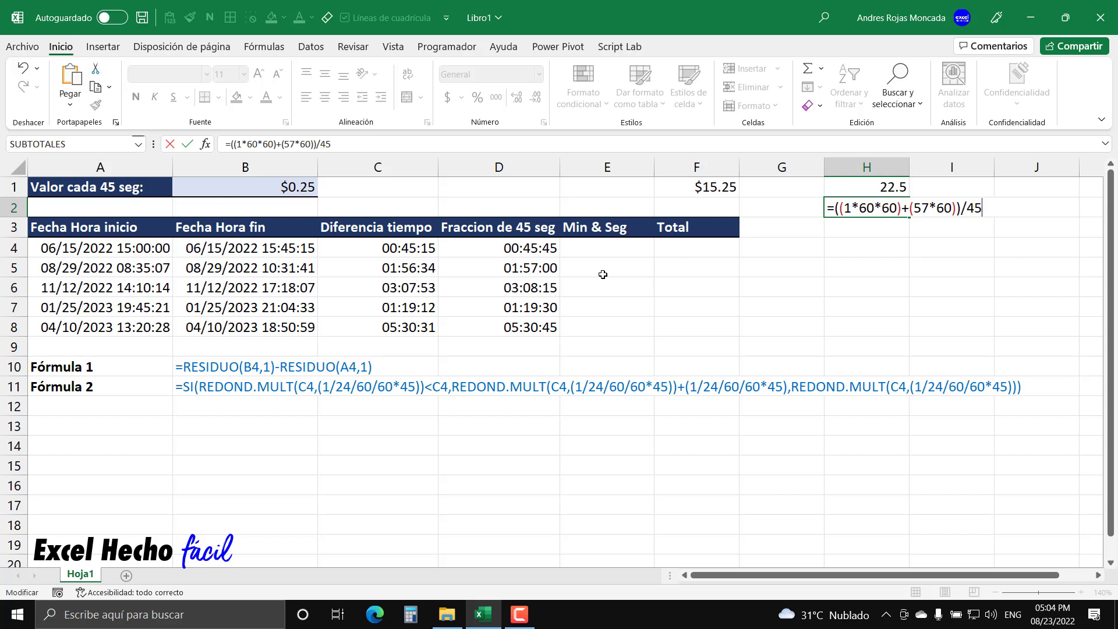
key(F9)
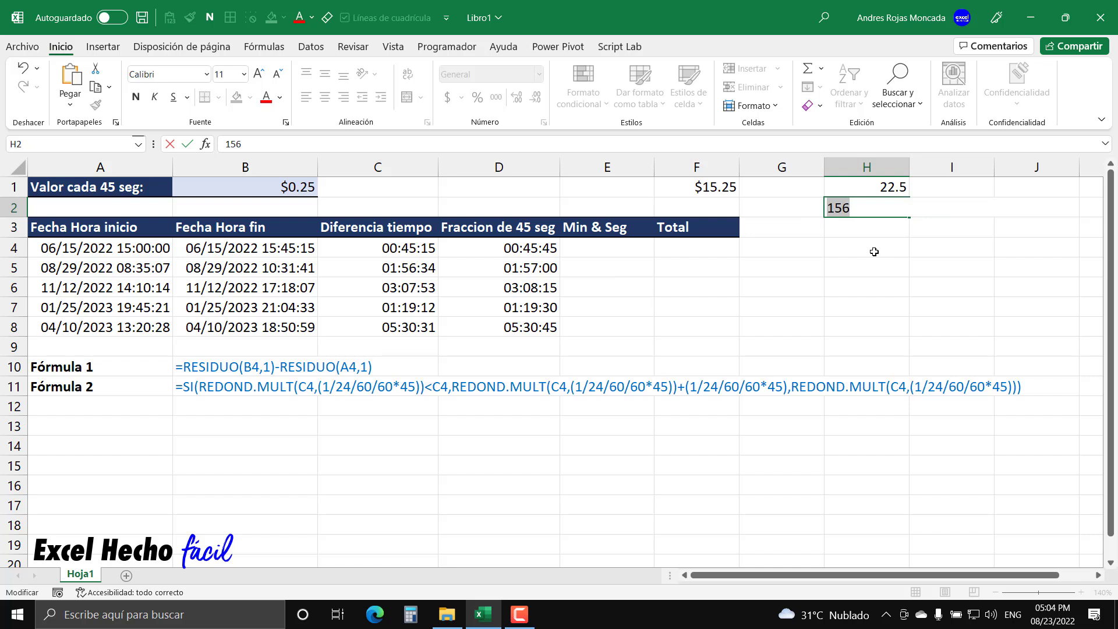
key(ctrl+z)
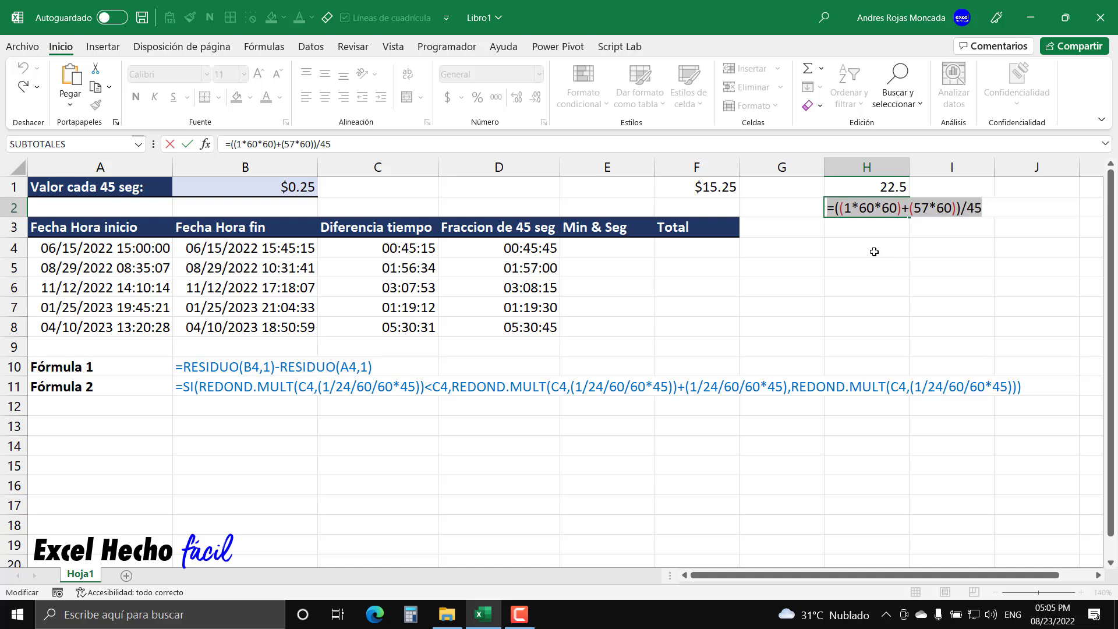
key(Escape)
- Delete the scratch calculation in H1 and select the range H1:H5
click(873, 185)
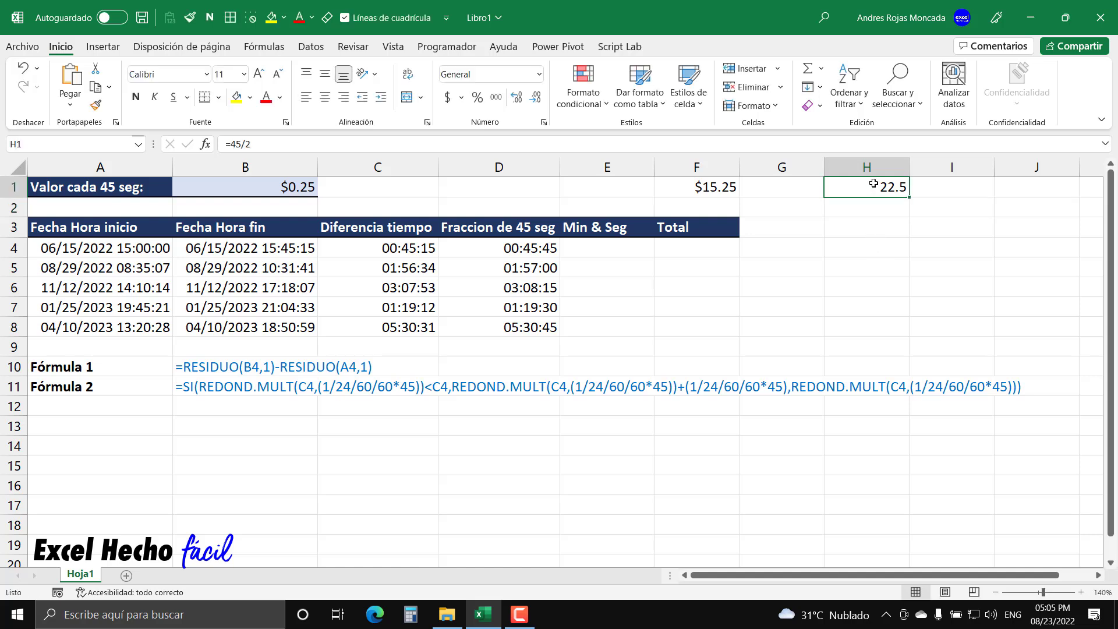
key(Delete)
drag(873, 196, 876, 272)
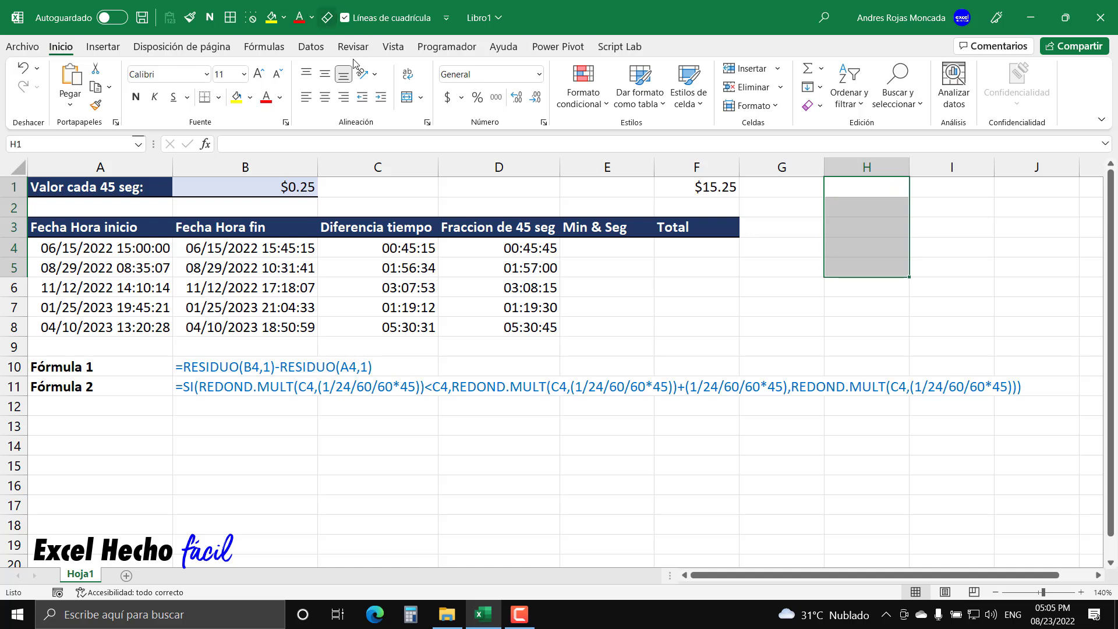
- Enter =D4 in E4 under Min & Seg and fill it down through E8
click(591, 248)
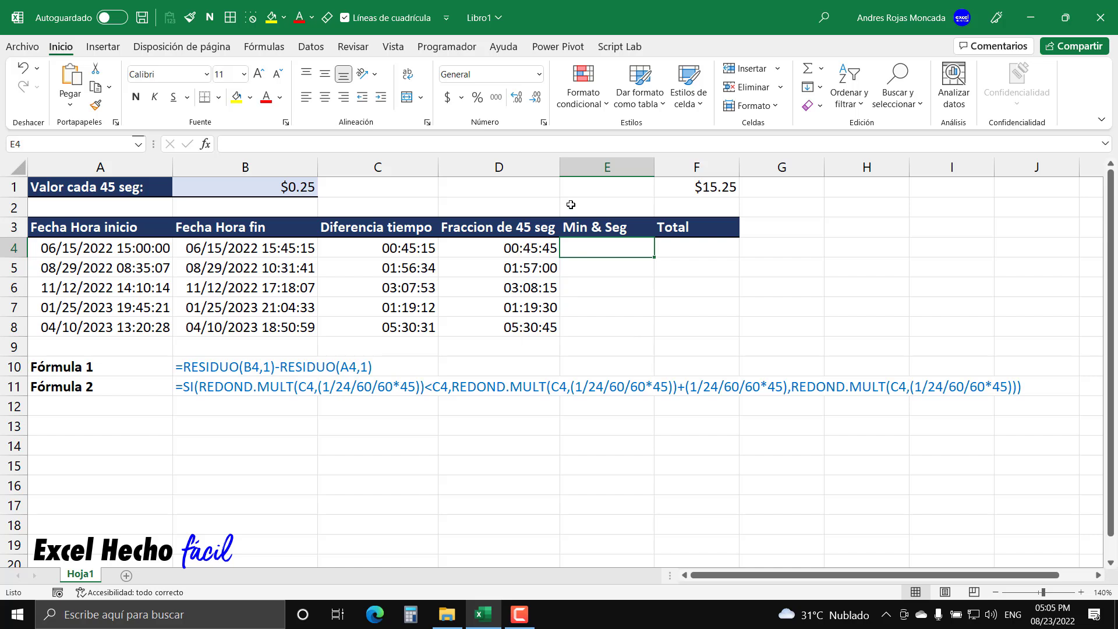
text(=)
click(539, 247)
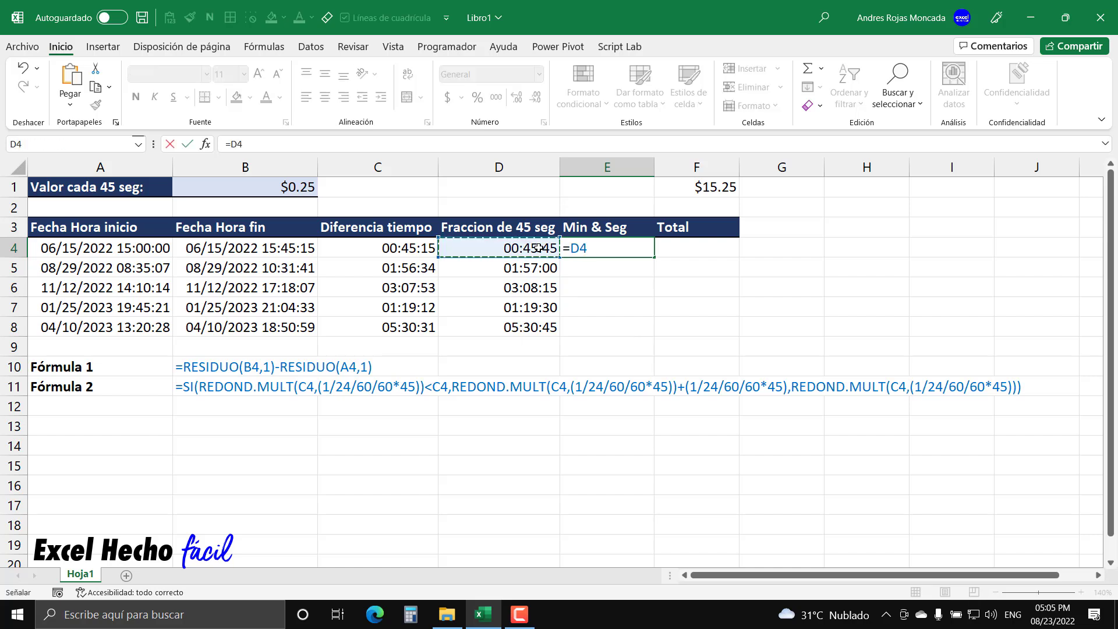
key(Return)
click(579, 248)
drag(653, 258, 645, 331)
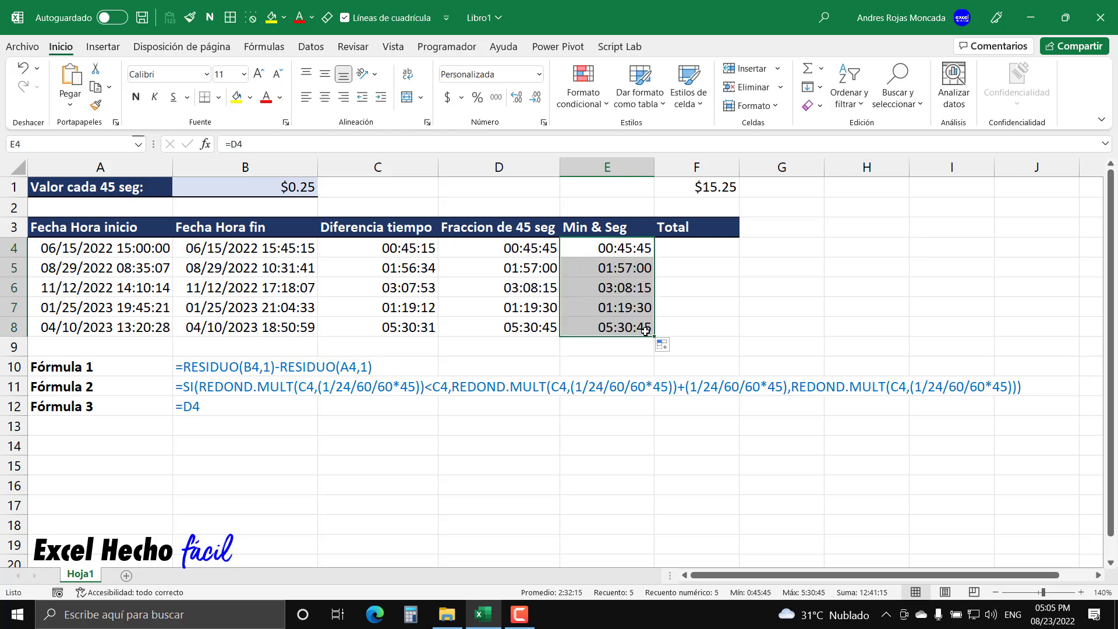
- Apply the custom number format [mm]:ss to E4:E8
key(ctrl+1)
click(622, 265)
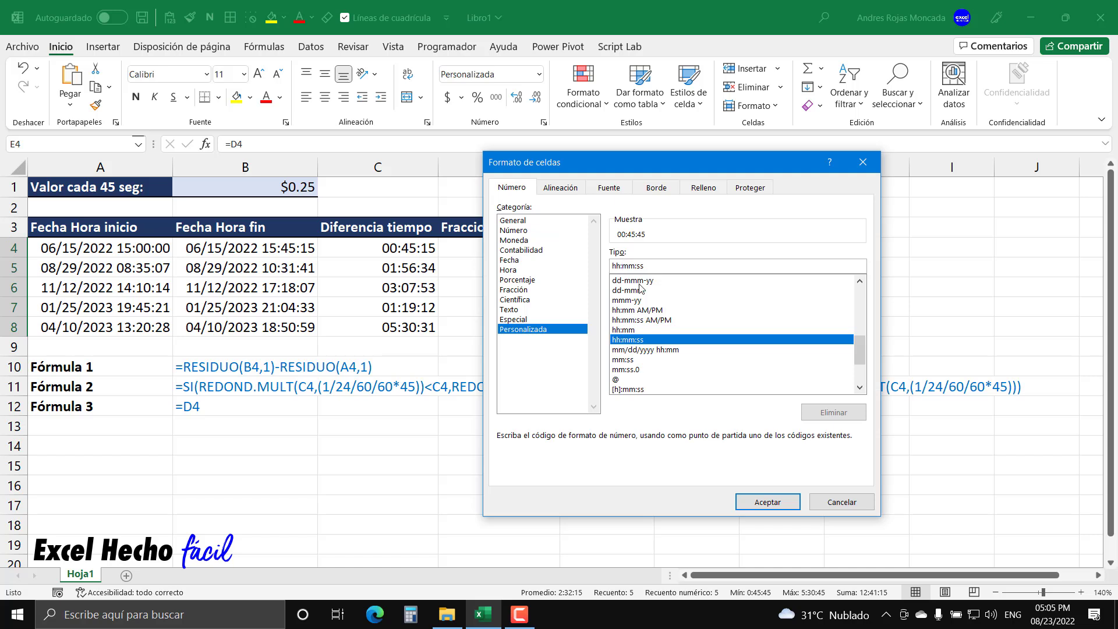
key(BackSpace)
key(BackSpace)
key(BackSpace)
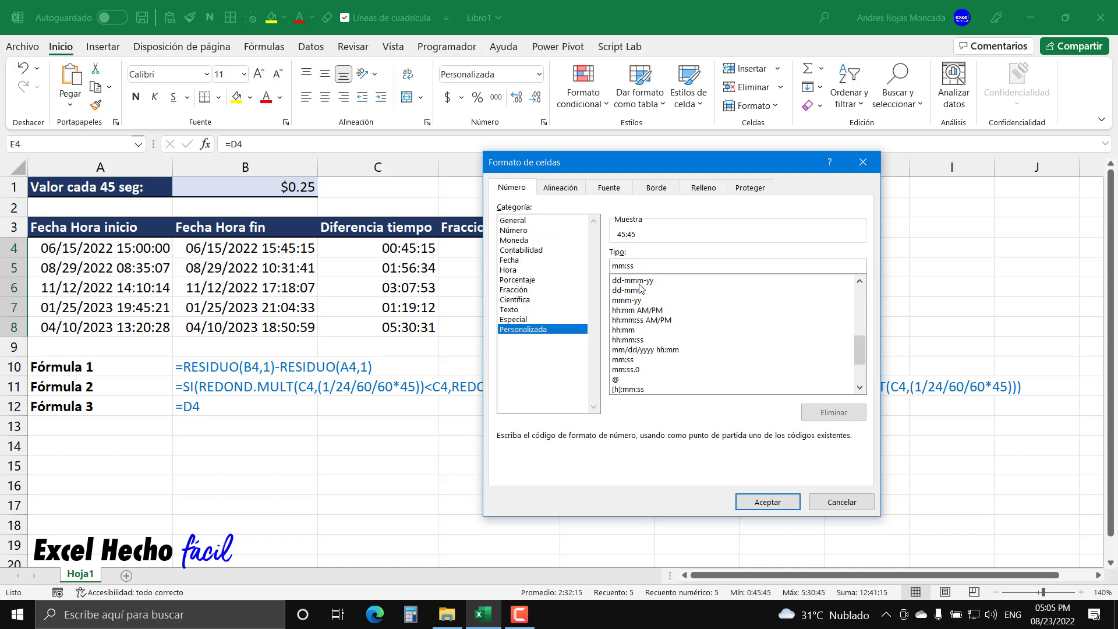
text([)
click(629, 266)
text(])
drag(626, 160, 825, 126)
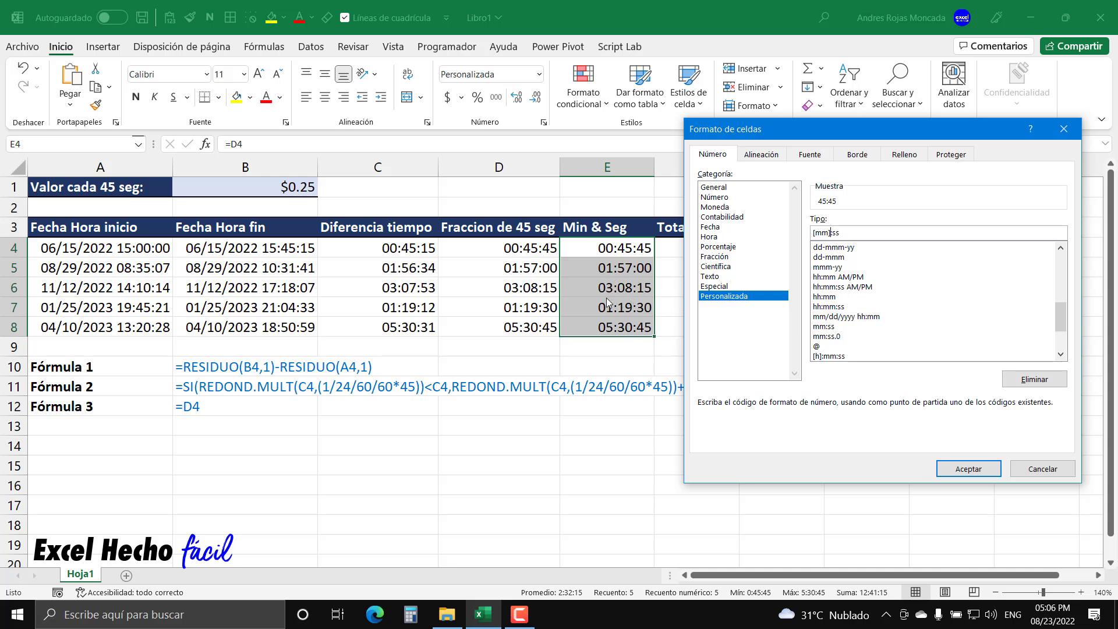
click(984, 470)
click(638, 291)
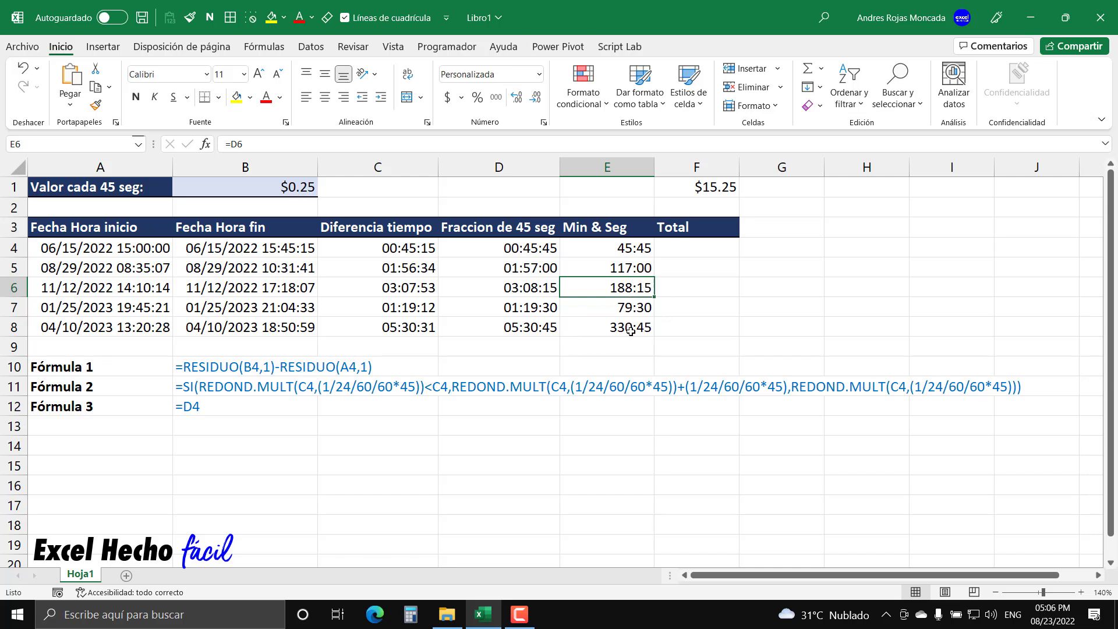
- Switch E4:E8 to the General format to view the underlying decimal values, and undo the format change
click(645, 248)
click(675, 248)
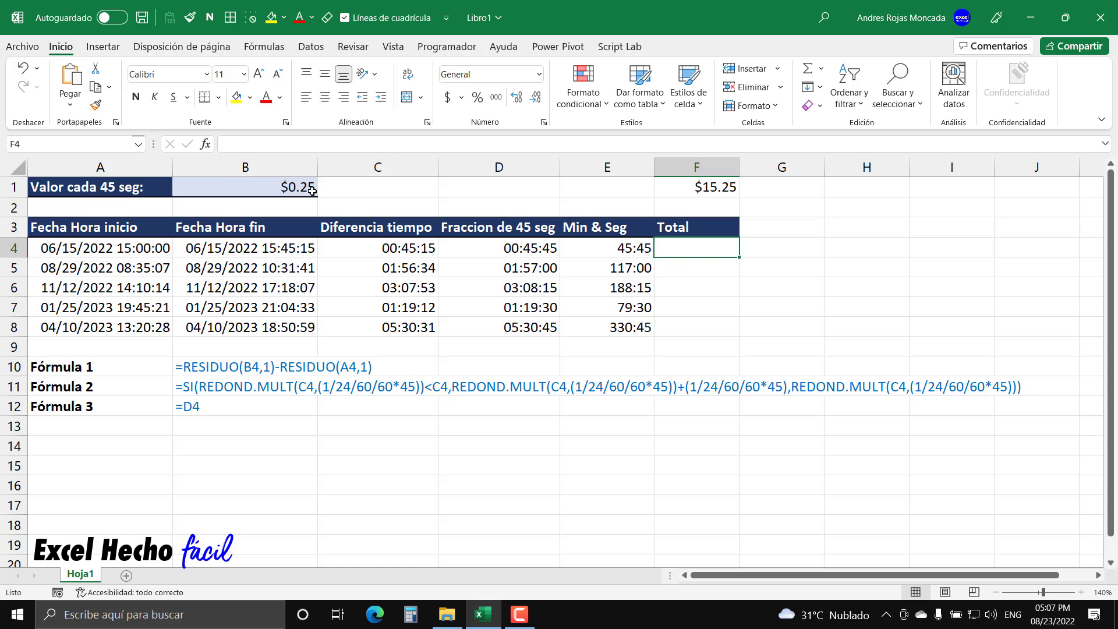
drag(615, 249, 613, 327)
key(ctrl+1)
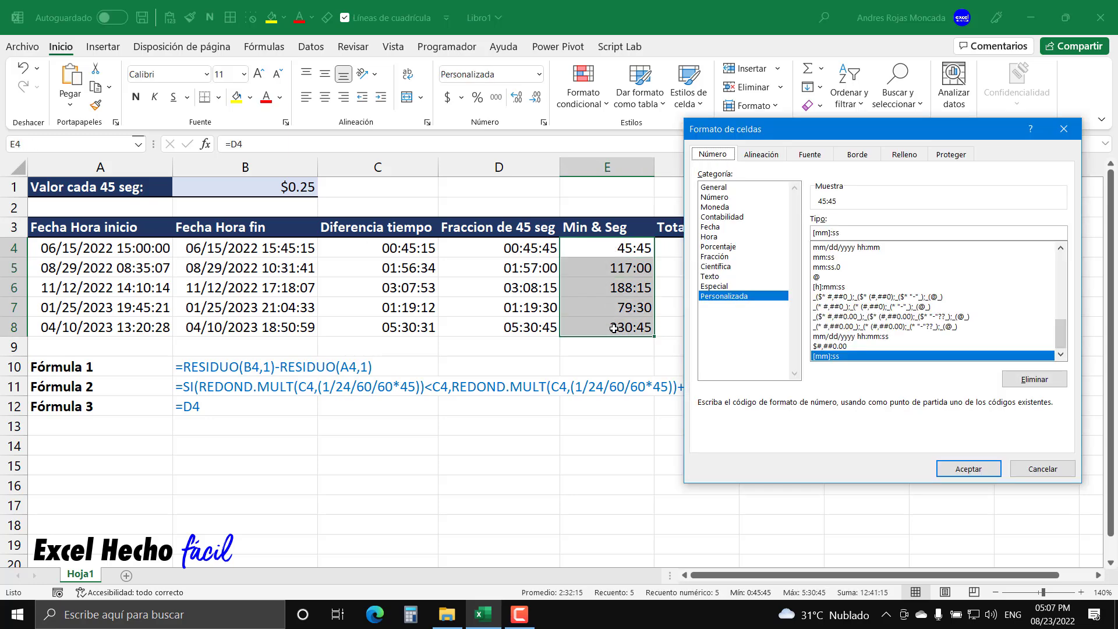
click(717, 187)
click(966, 469)
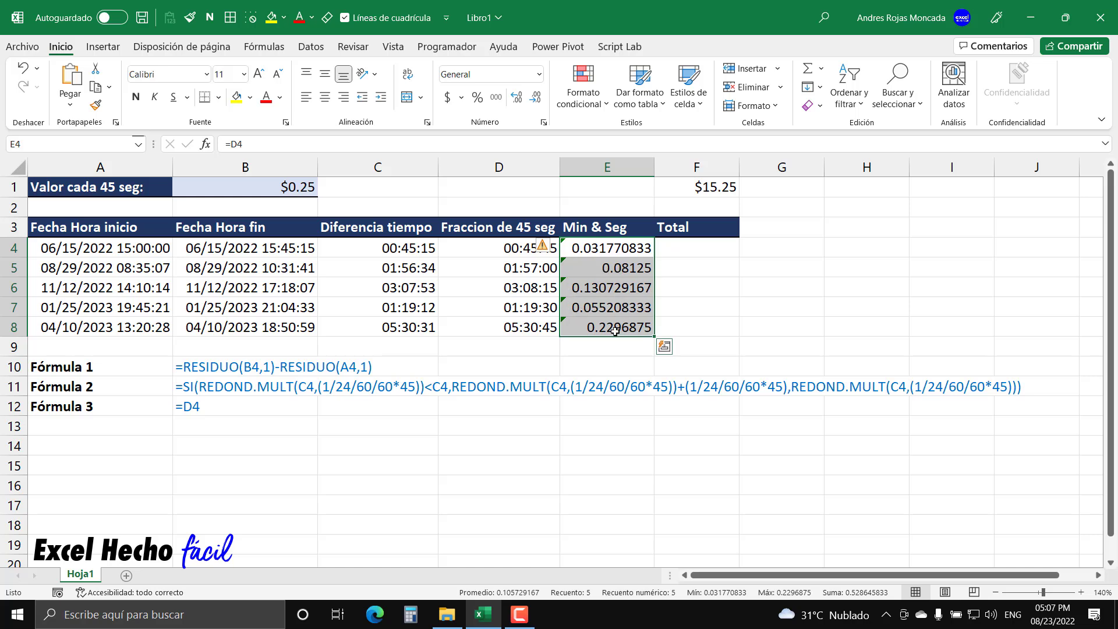
key(ctrl+z)
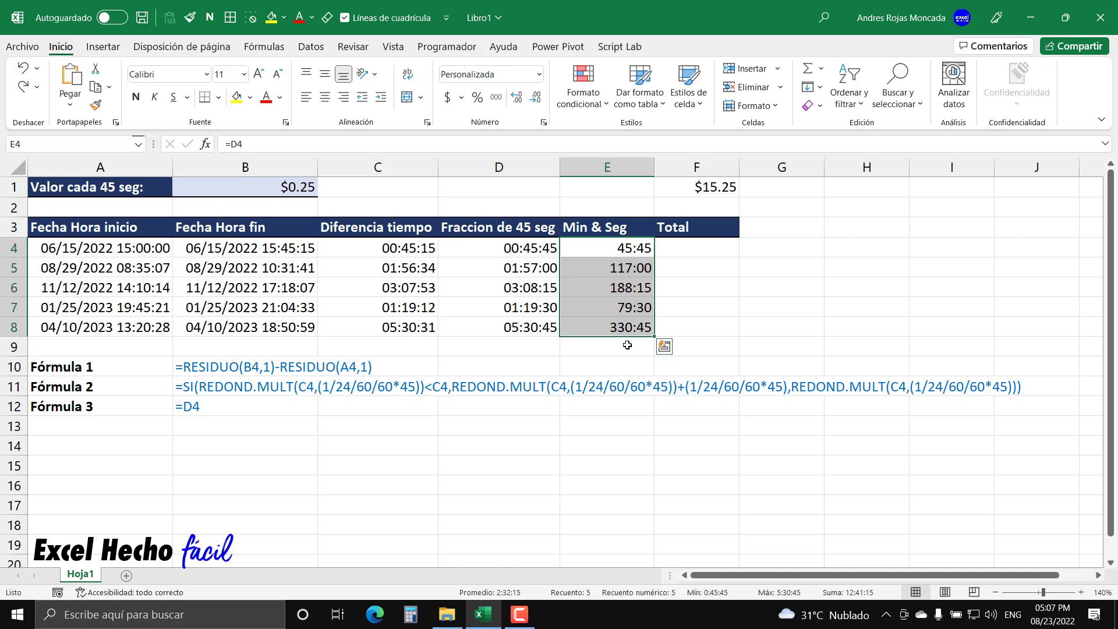
- Try to calculate the total in F4 with the formula =E4*B1
click(672, 249)
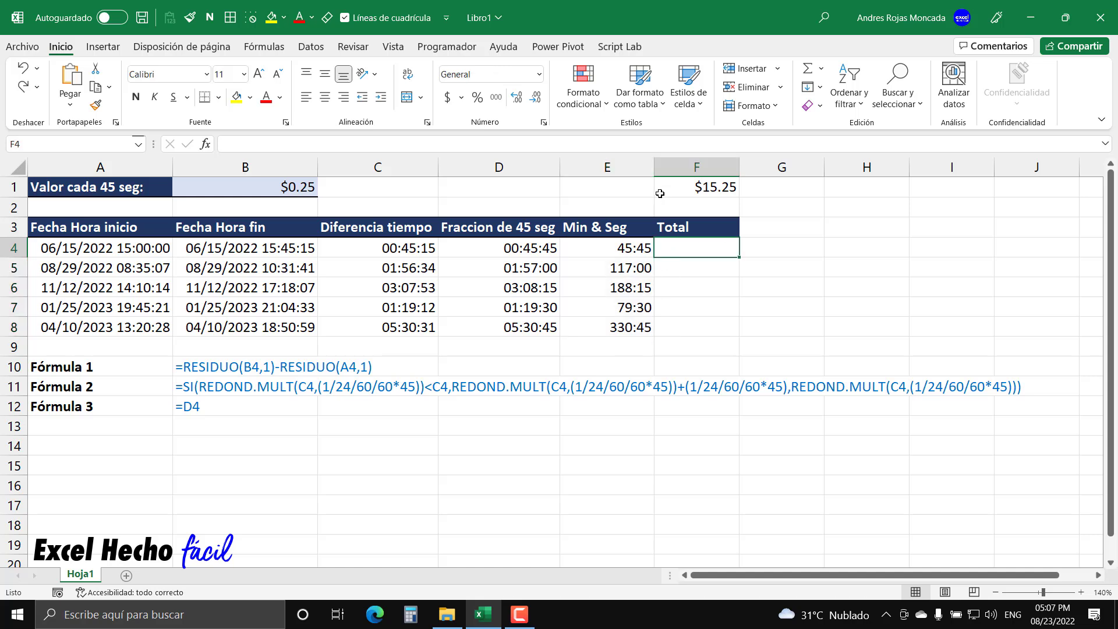
text(=)
click(623, 240)
text(*)
click(286, 186)
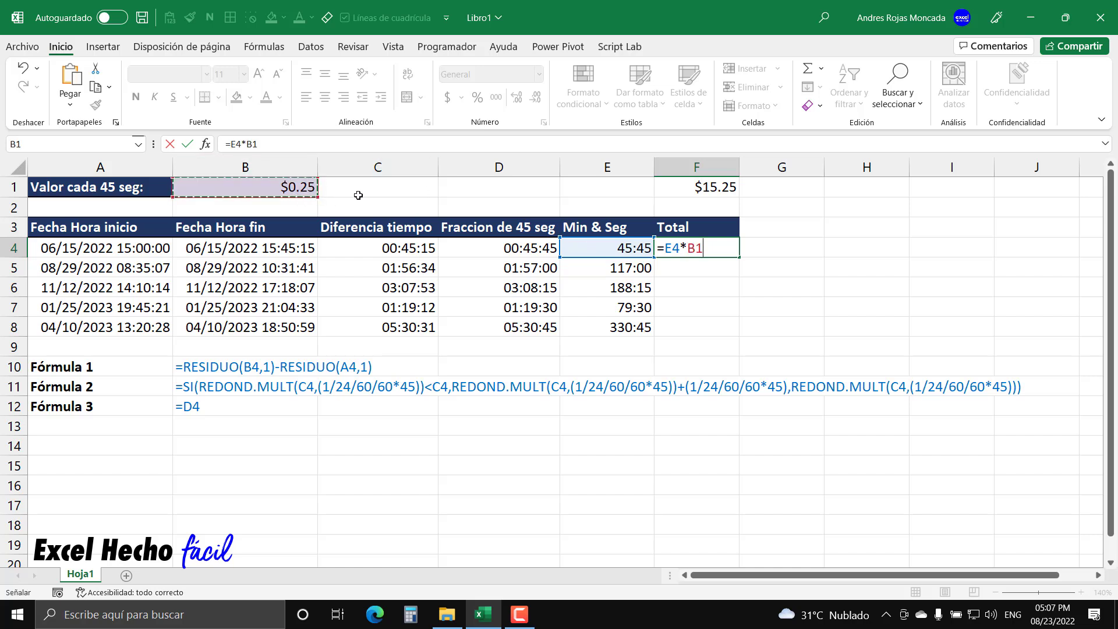
key(Return)
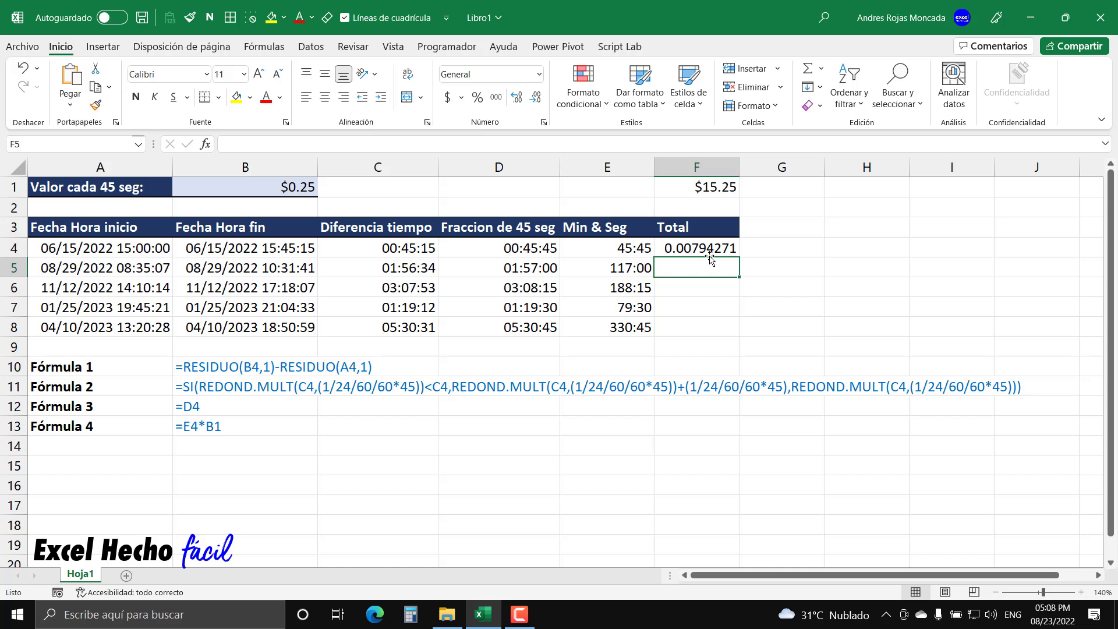
- Edit the F4 formula to divide E4 by the one-second fraction, written as =E4/(1/24/60/60
click(728, 252)
key(F2)
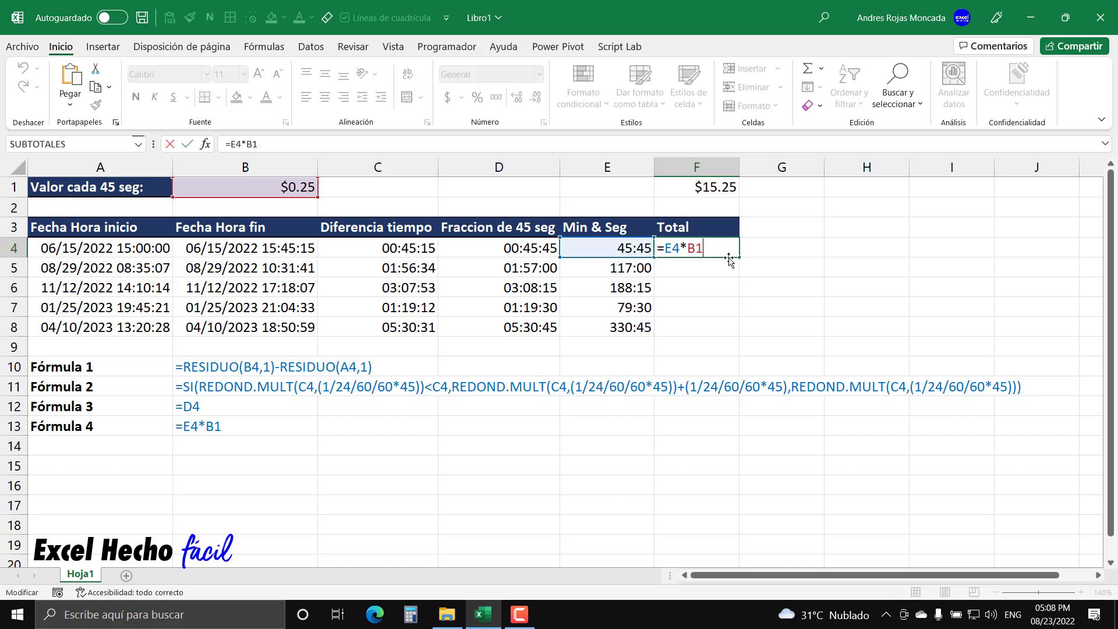
key(BackSpace)
key(BackSpace)
key(BackSpace)
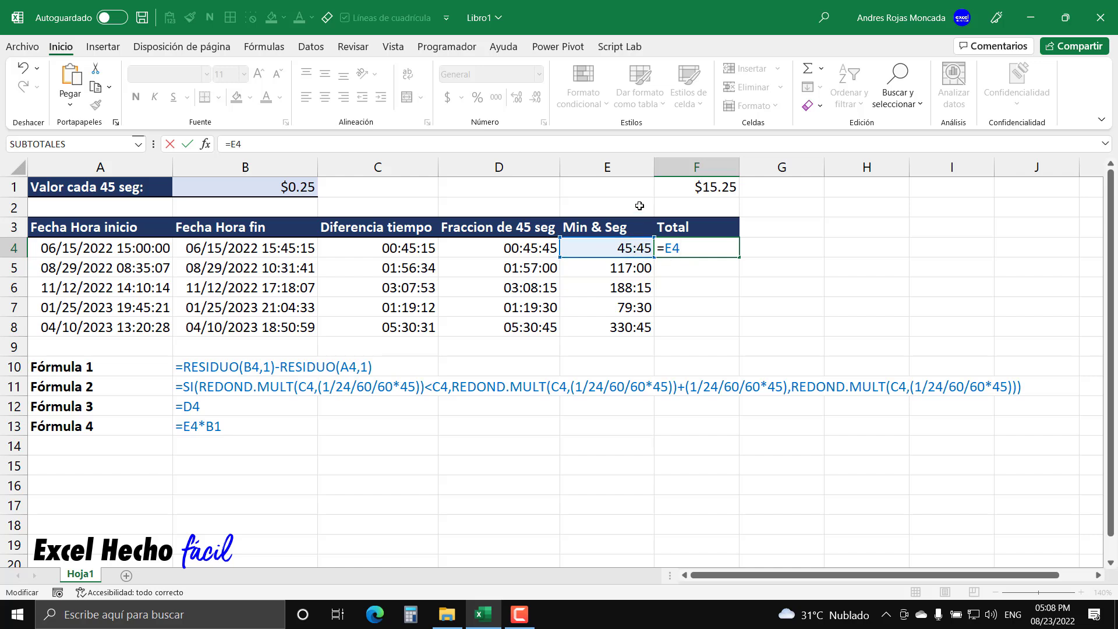
text(/)
text(1/6)
key(BackSpace)
text(24)
text(/60)
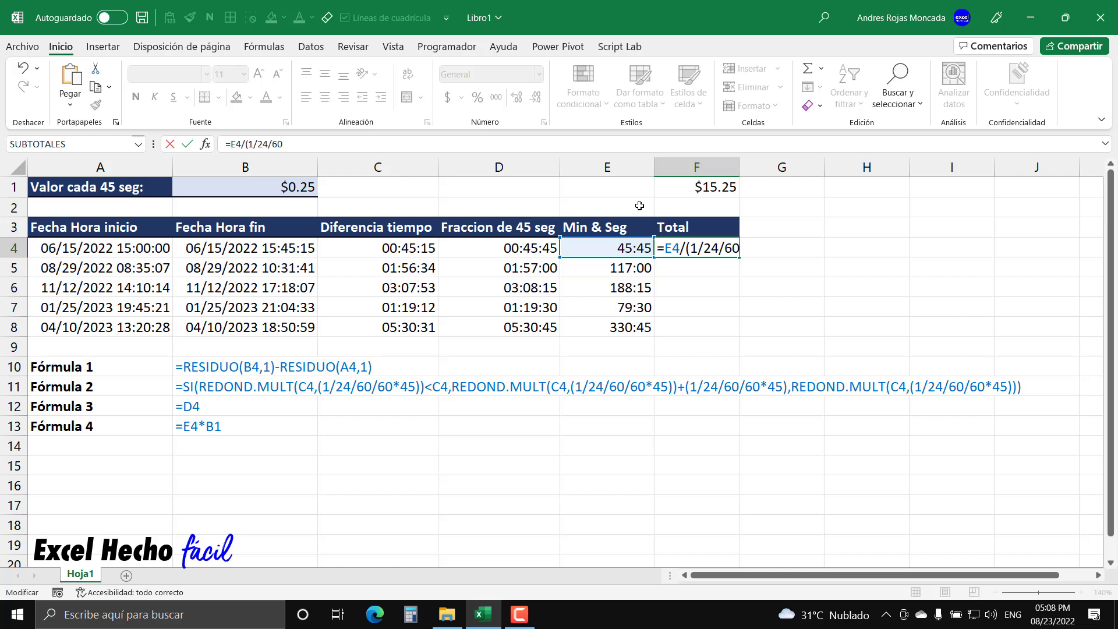
text(/60)
- Preview the 1/24/60/60 part of the F4 formula, restore it, and complete the divisor as (1/24/60/60*45)
drag(690, 248, 803, 234)
key(F9)
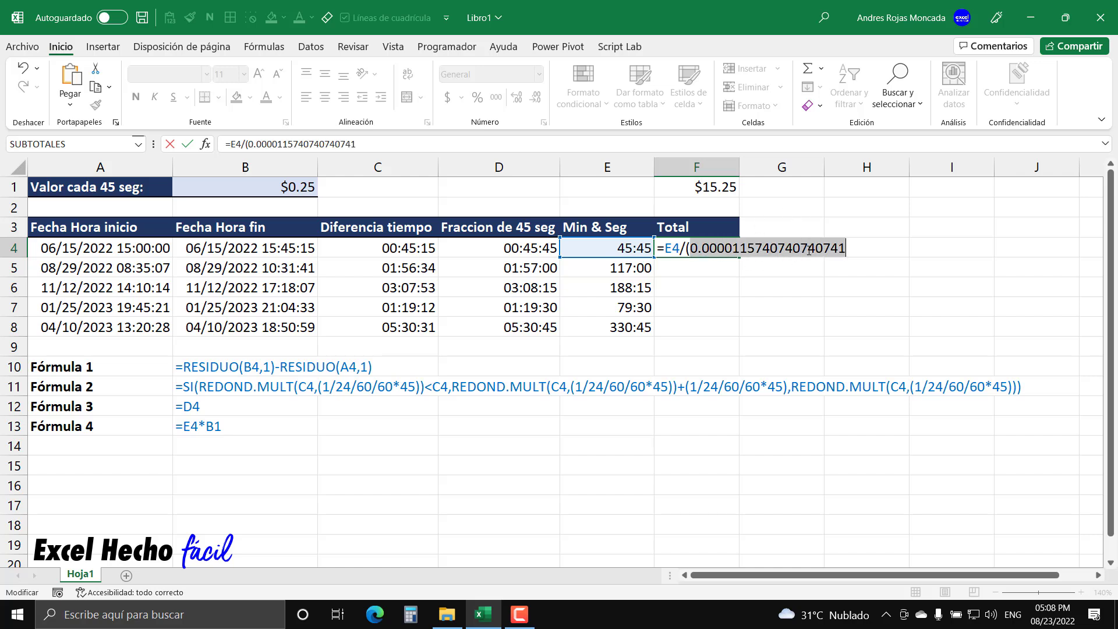
key(ctrl+z)
key(End)
text(*45)
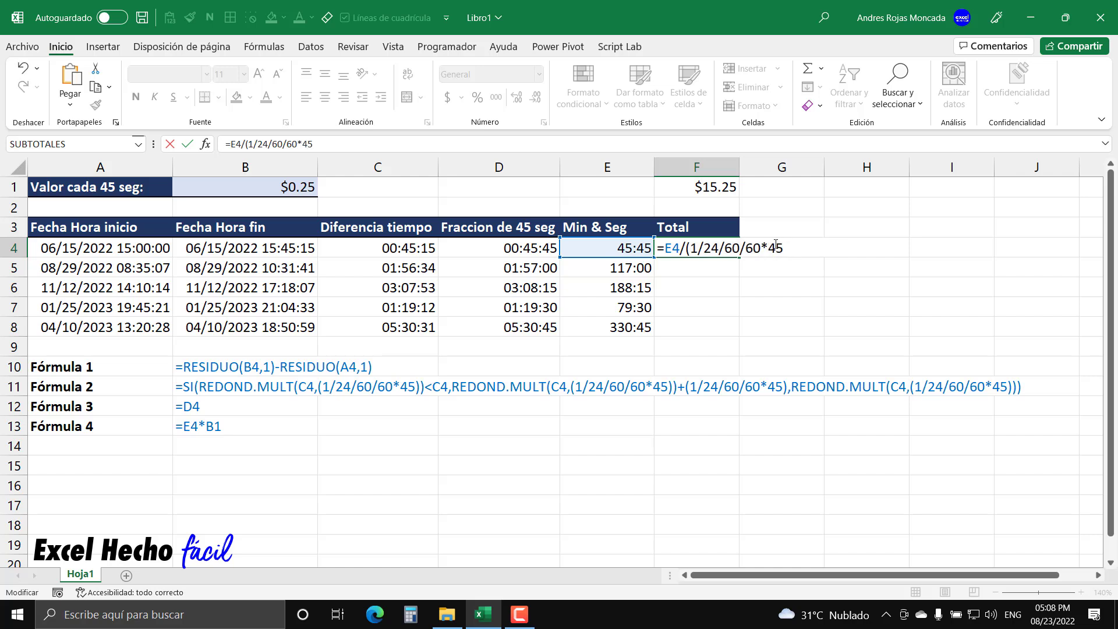
drag(768, 245, 697, 245)
click(784, 244)
text())
- Evaluate the whole F4 expression in place to check the number of 45-second fractions, and restore the formula
drag(789, 248, 643, 256)
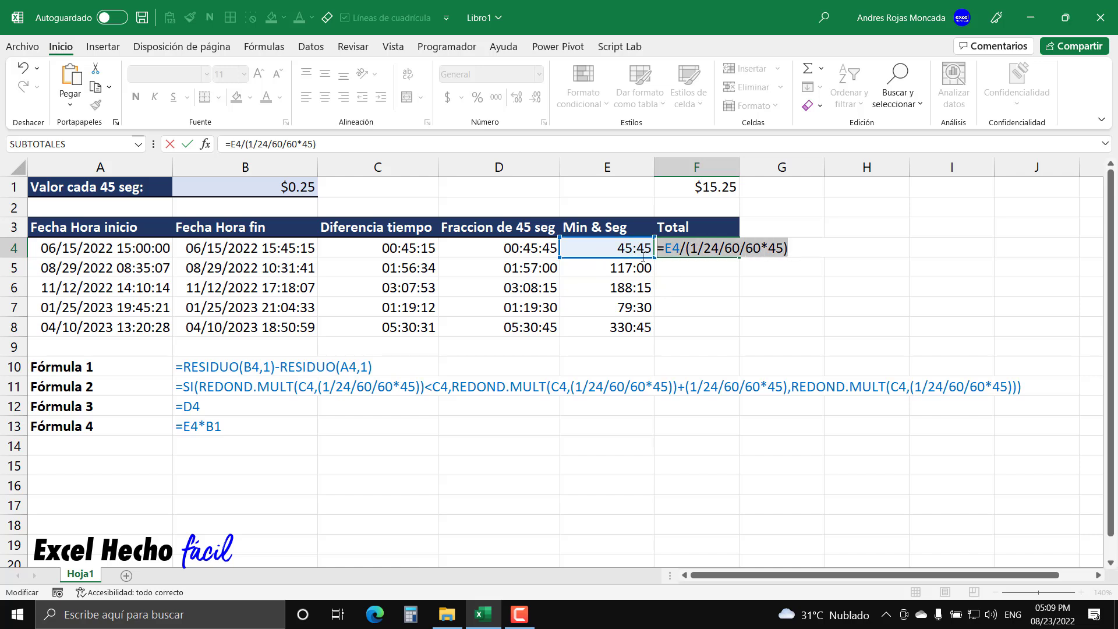
key(F9)
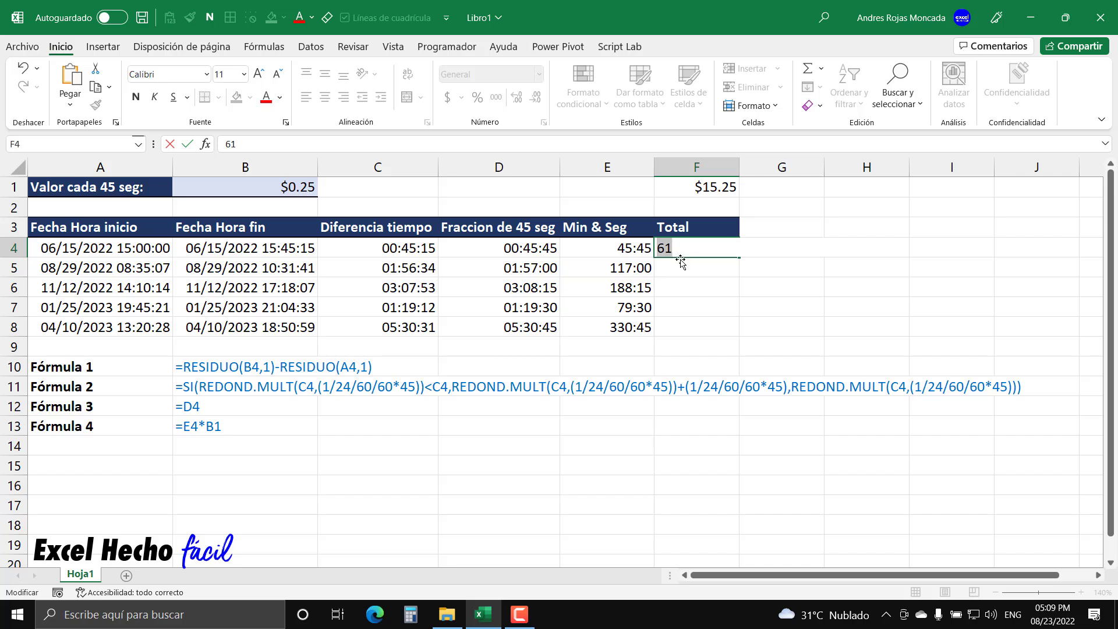
key(ctrl+z)
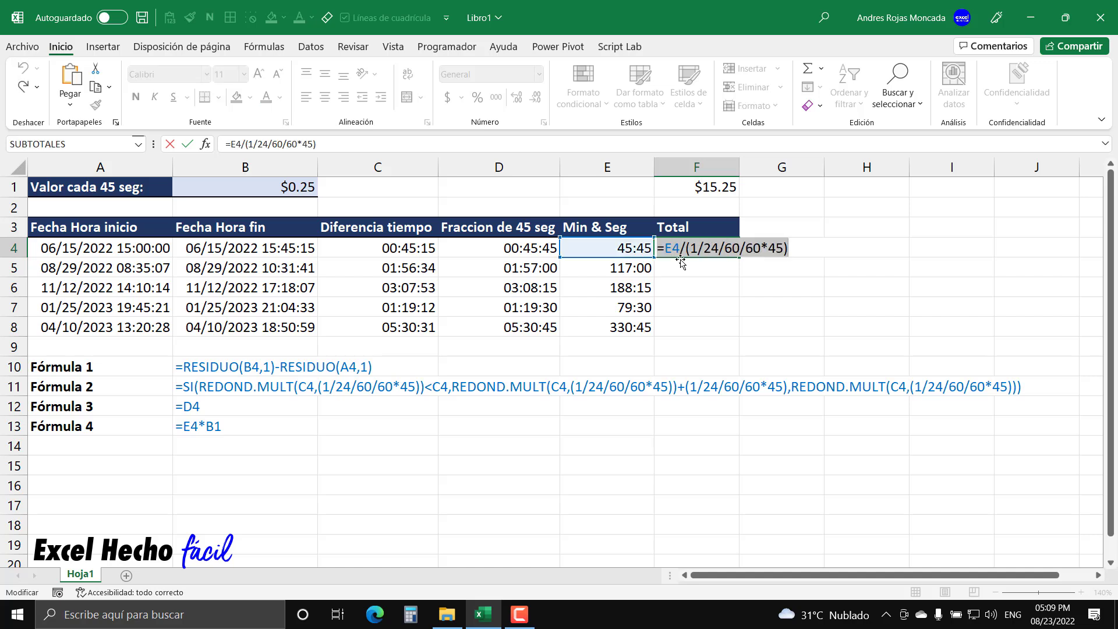
- Multiply the F4 result by the absolute reference $B$1 and enter the formula =E4/(1/24/60/60*45)*$B$1
click(804, 243)
text(*)
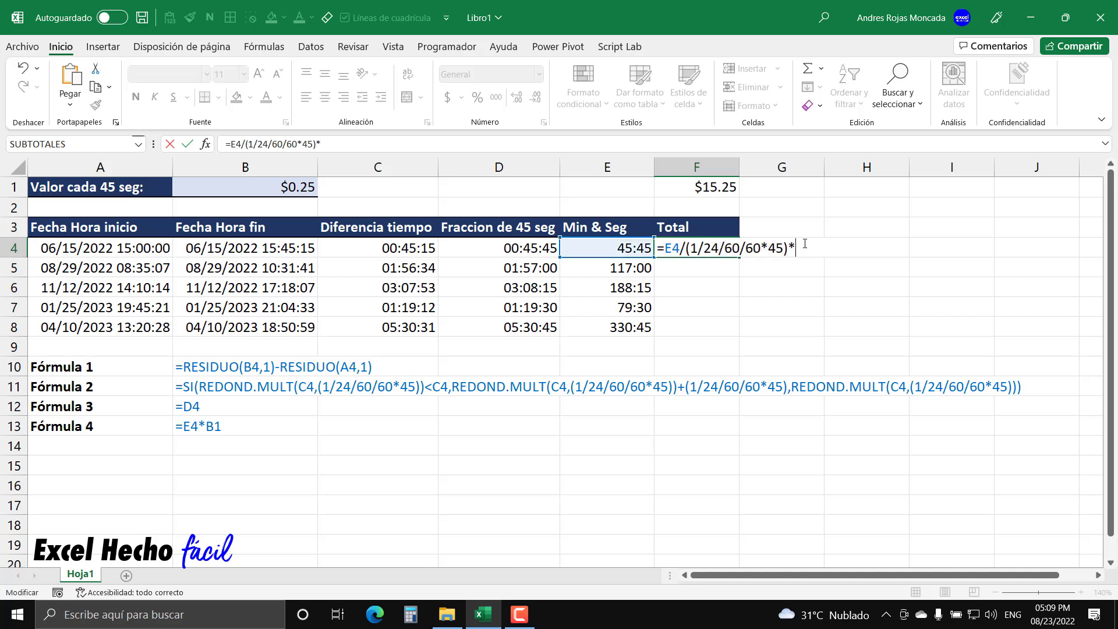
click(305, 191)
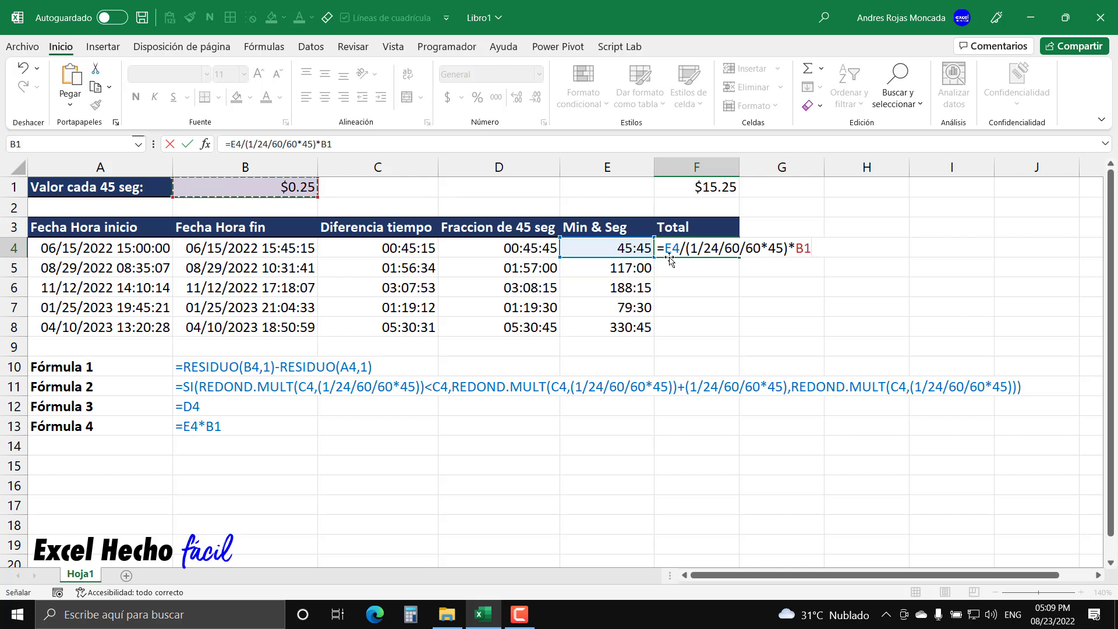
drag(794, 248, 815, 249)
key(F4)
click(834, 254)
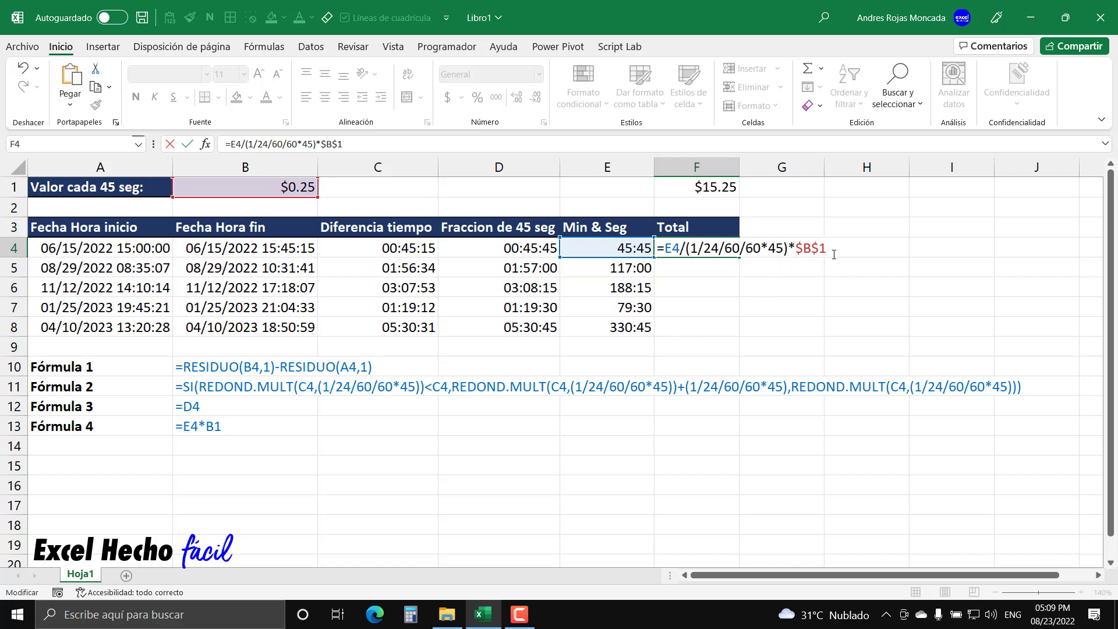
key(Return)
- Format F4 as currency with the $ symbol and two decimals, and fill its formula down through F8
click(729, 250)
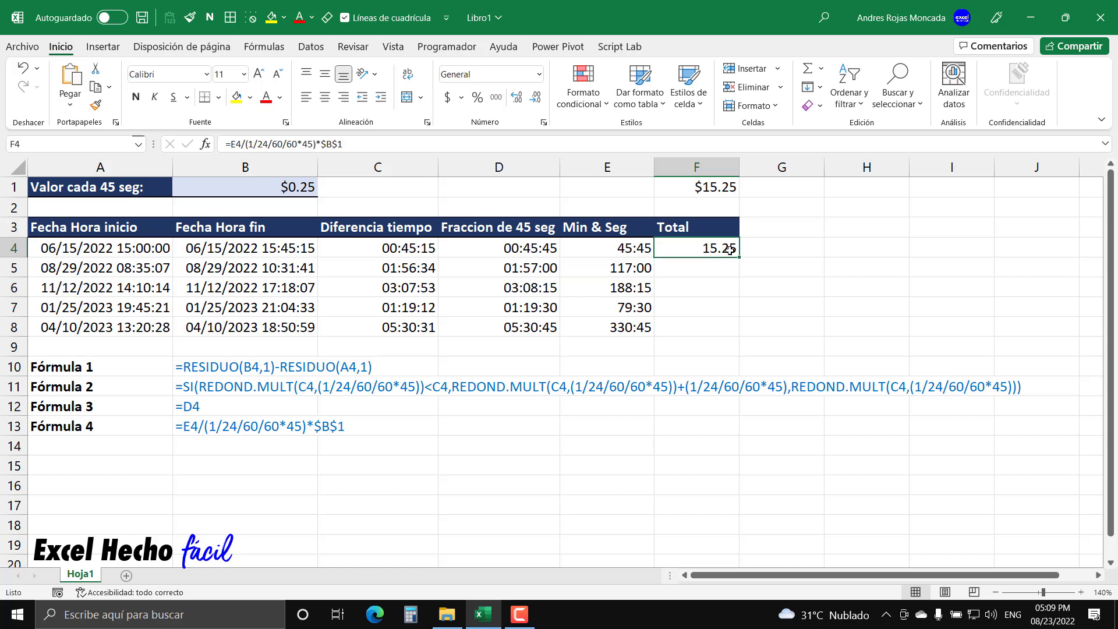
key(ctrl+1)
click(722, 209)
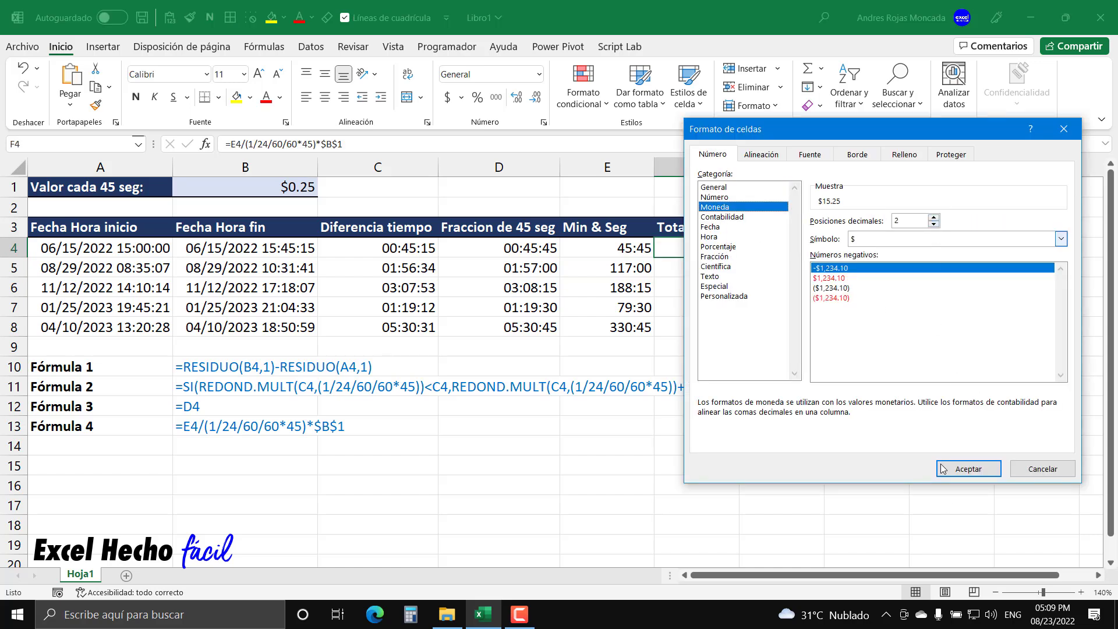
click(960, 475)
drag(738, 257, 738, 336)
click(722, 271)
click(723, 291)
click(722, 309)
click(722, 330)
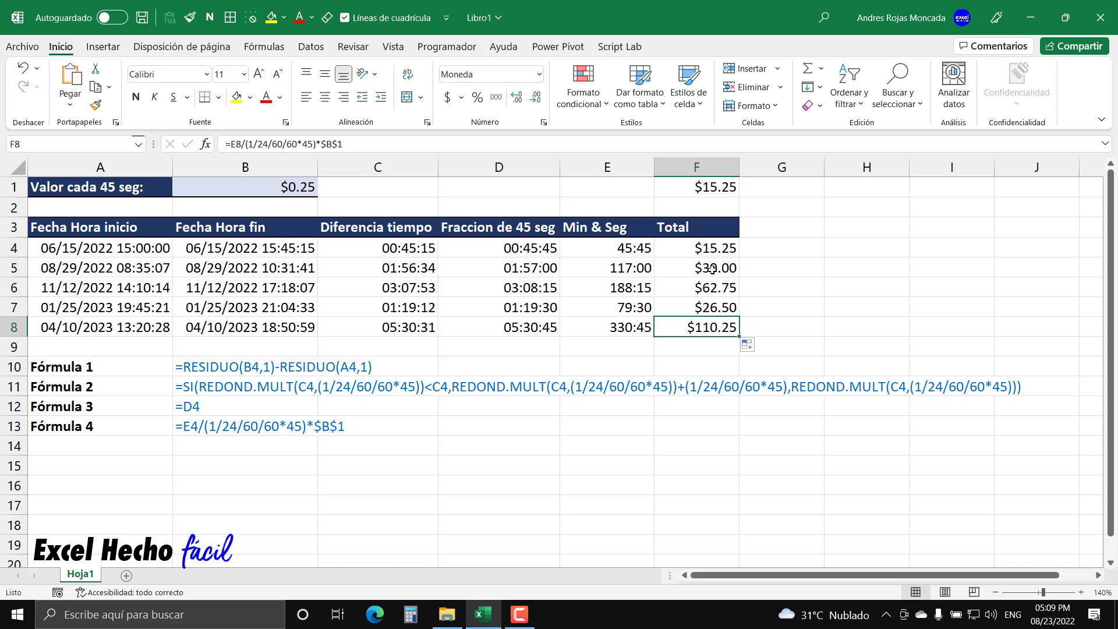
- Convert the minutes in E5 to seconds by evaluating =117*60 in H1, and restore the expression
click(616, 271)
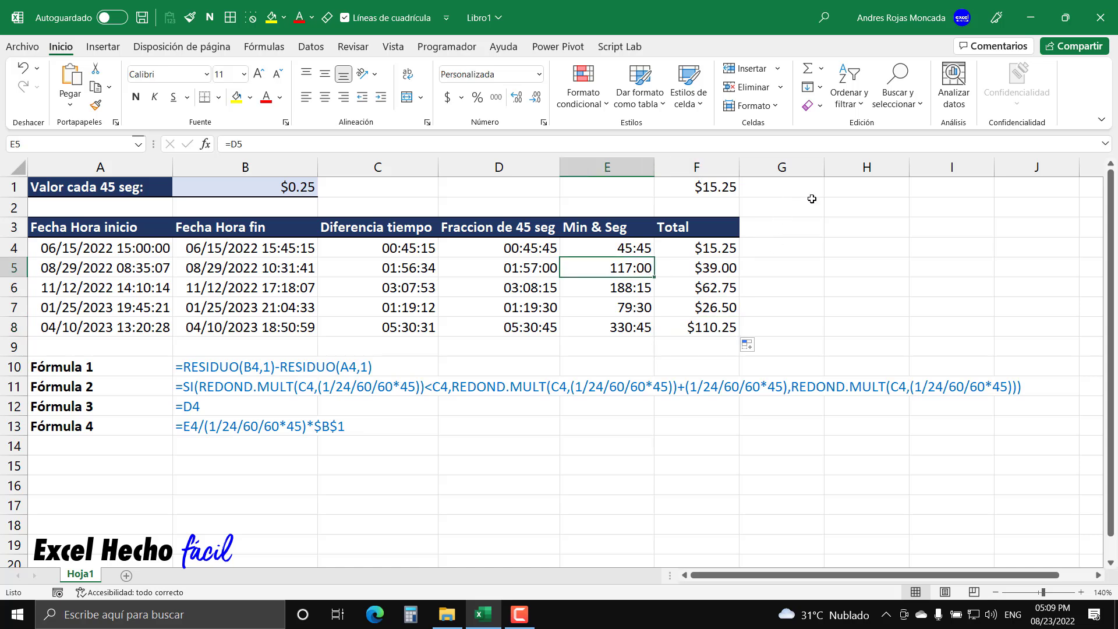
click(861, 187)
text(=)
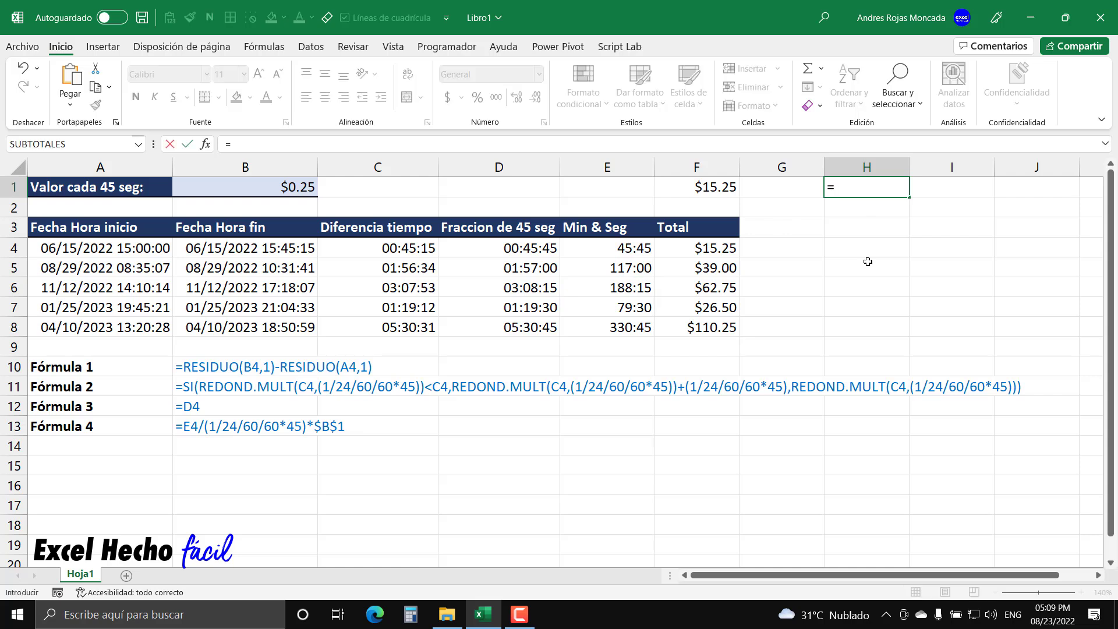
text(117*60)
key(F9)
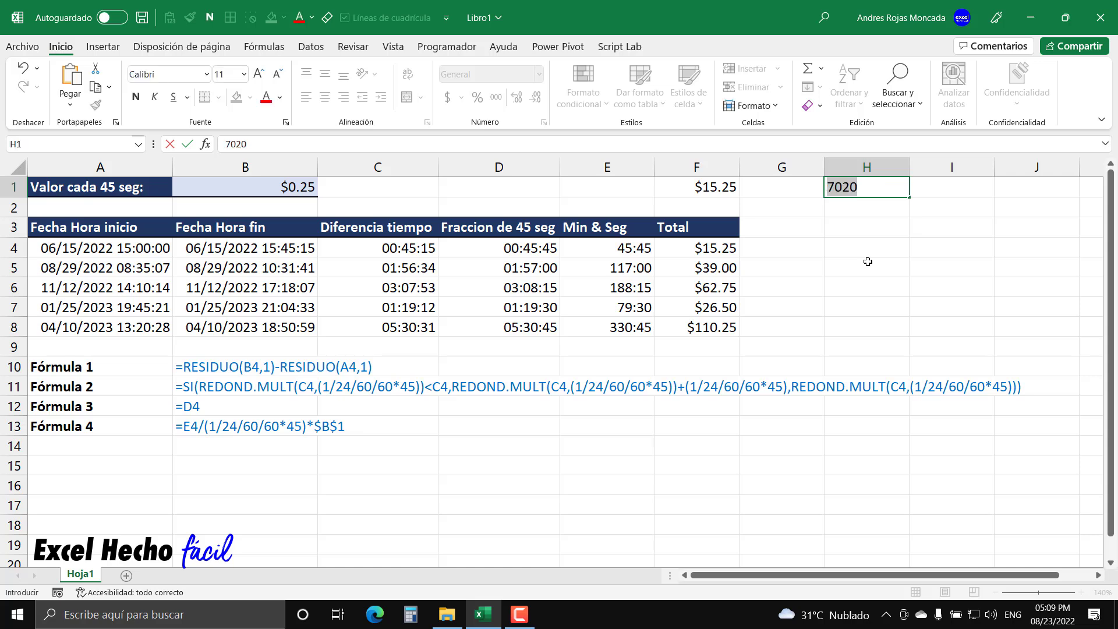
key(ctrl+z)
- Check the F5 total by extending the H1 expression with /45 and *B1, evaluating each stage, and discard the entry
click(881, 191)
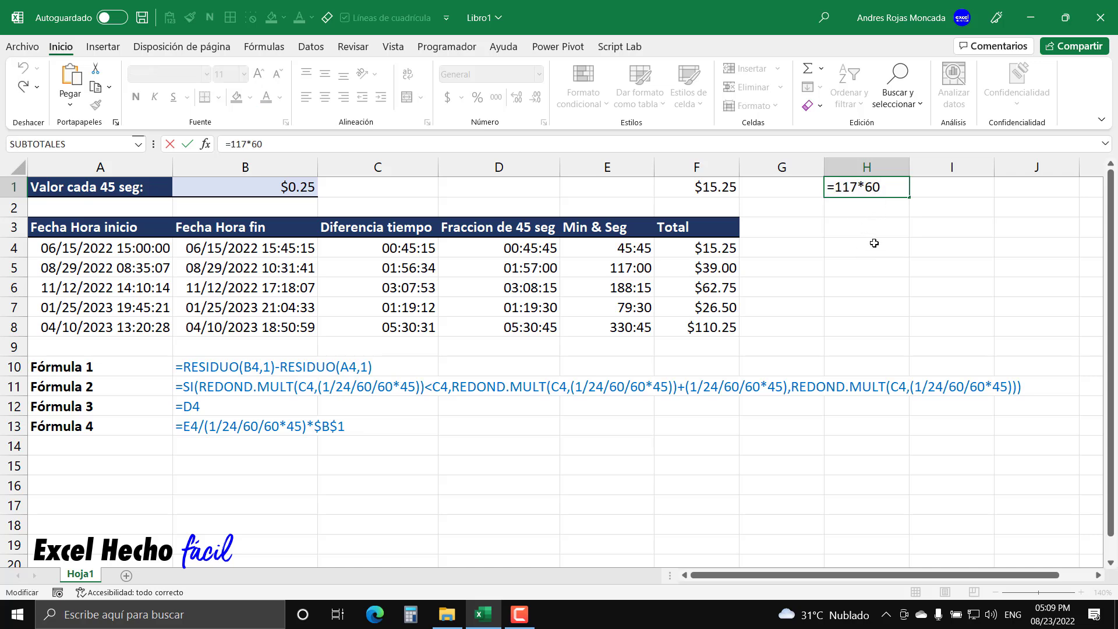
text(/45)
key(F9)
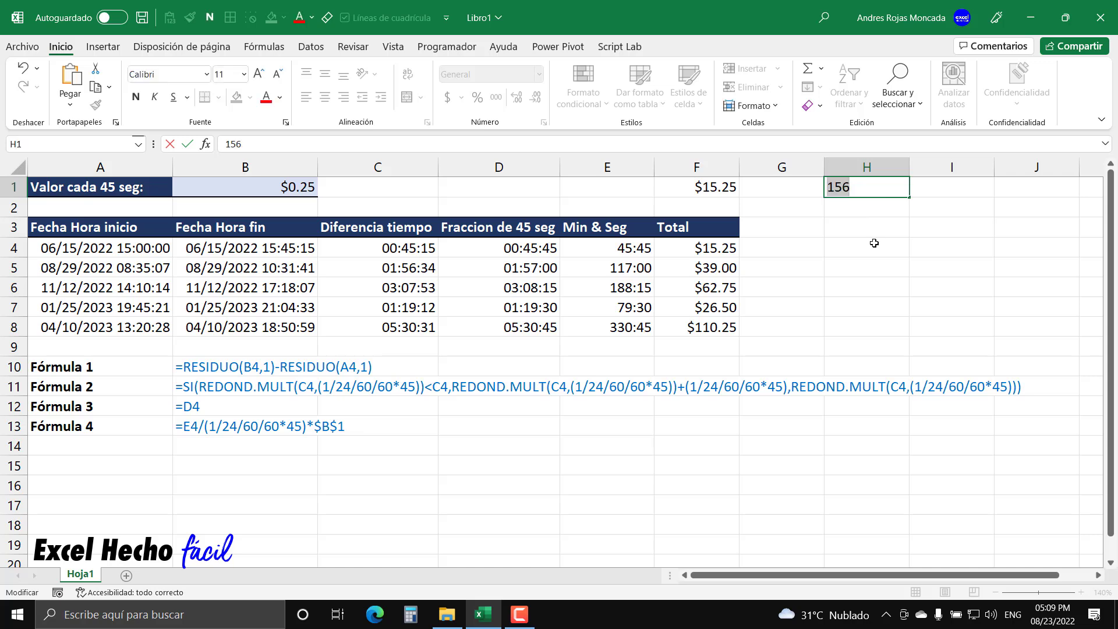
key(ctrl+z)
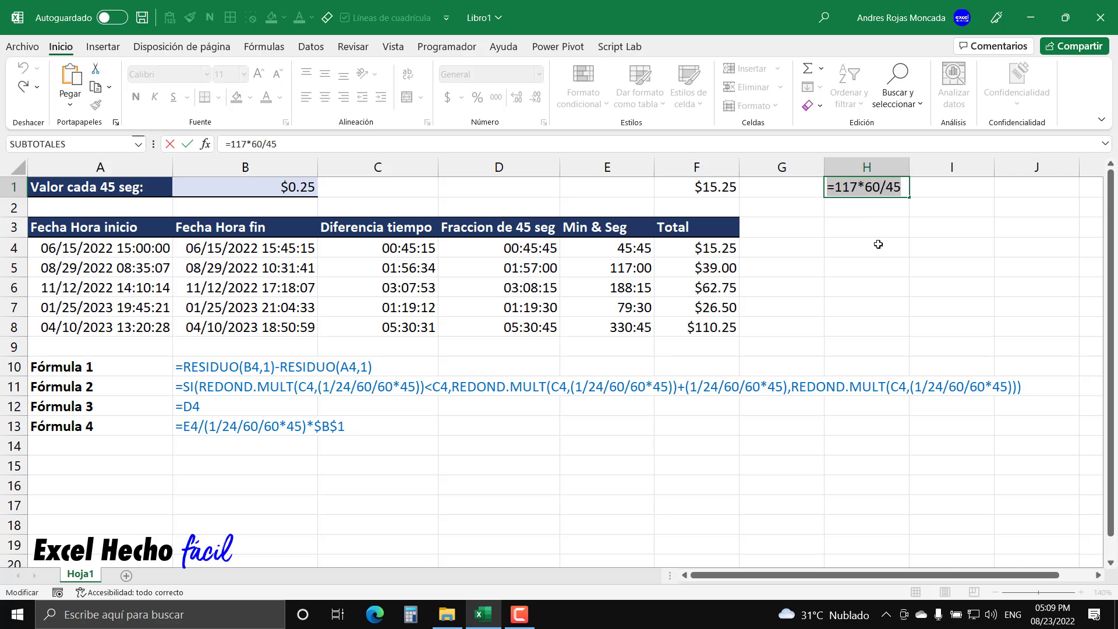
text(*)
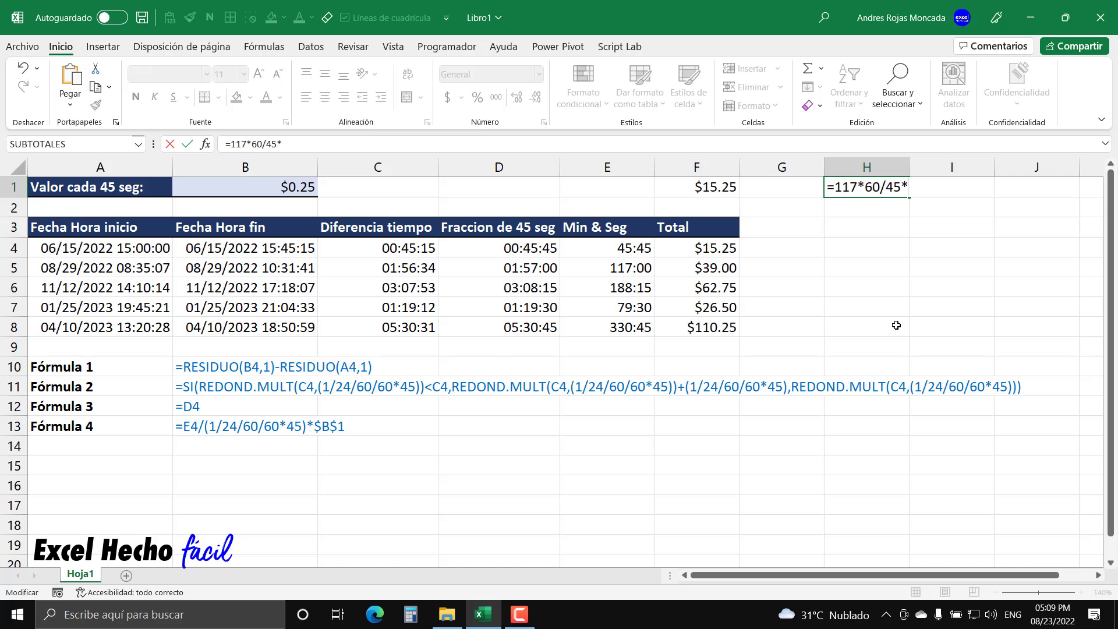
click(266, 189)
key(F9)
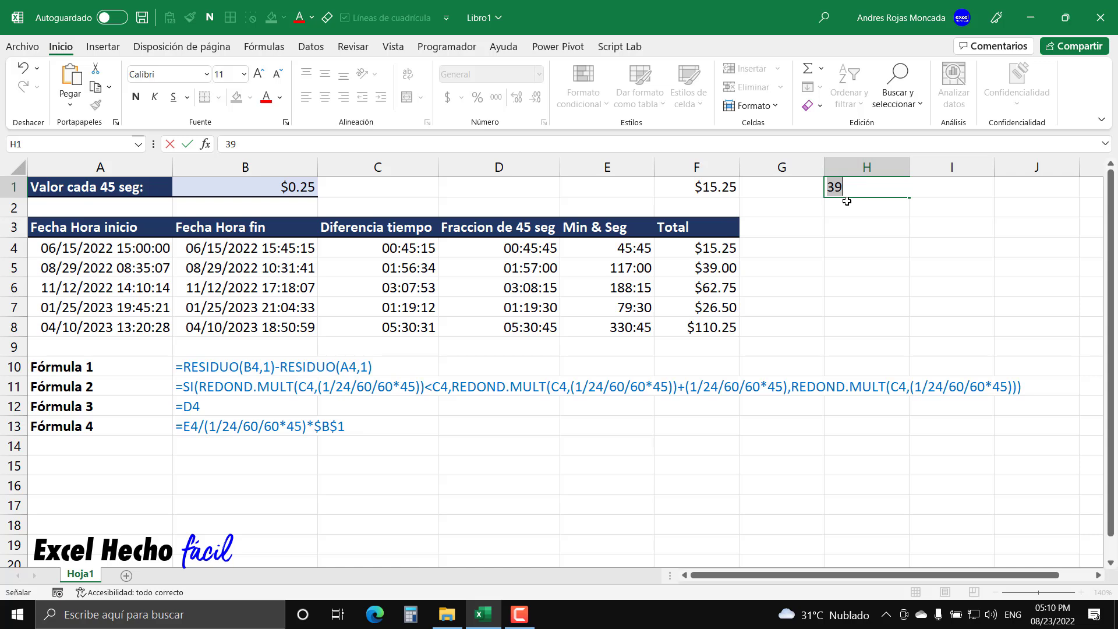
key(Escape)
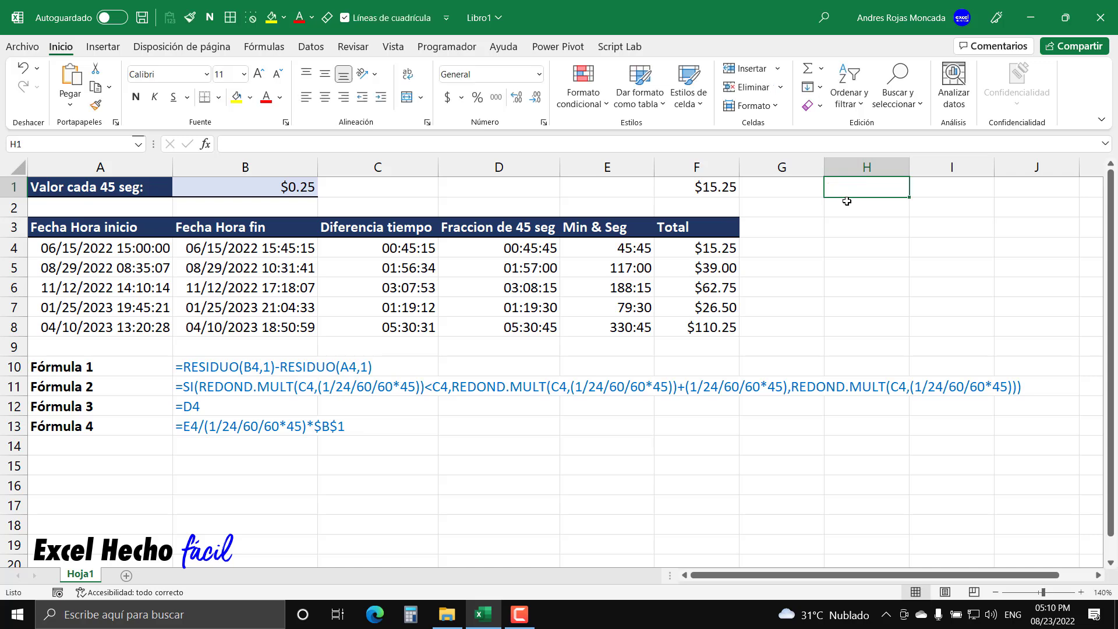
click(697, 260)
drag(721, 249, 713, 320)
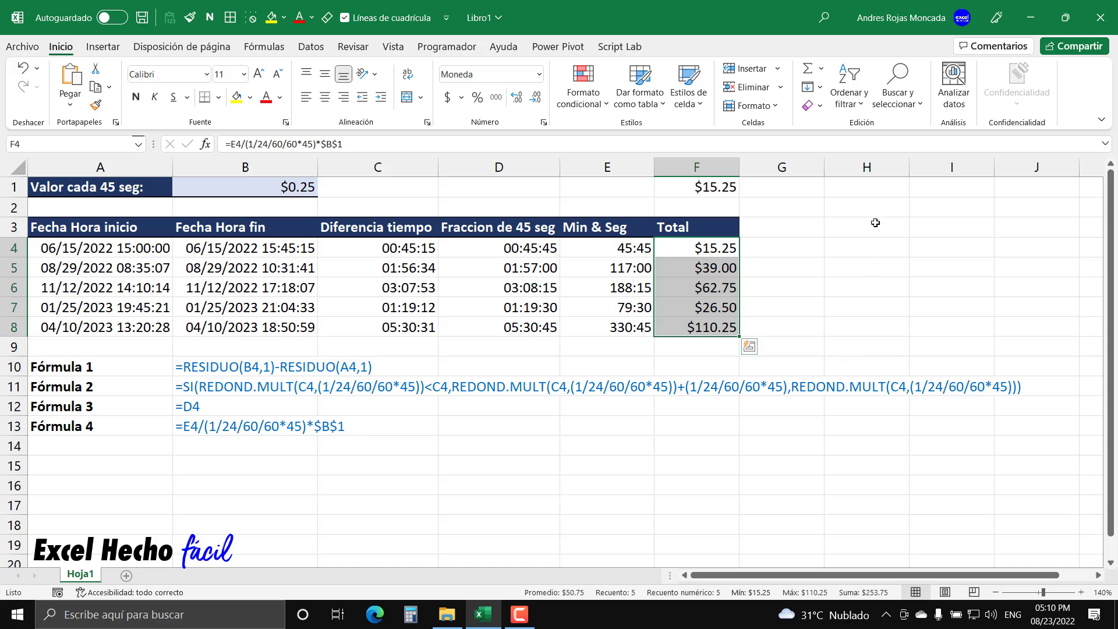
click(875, 193)
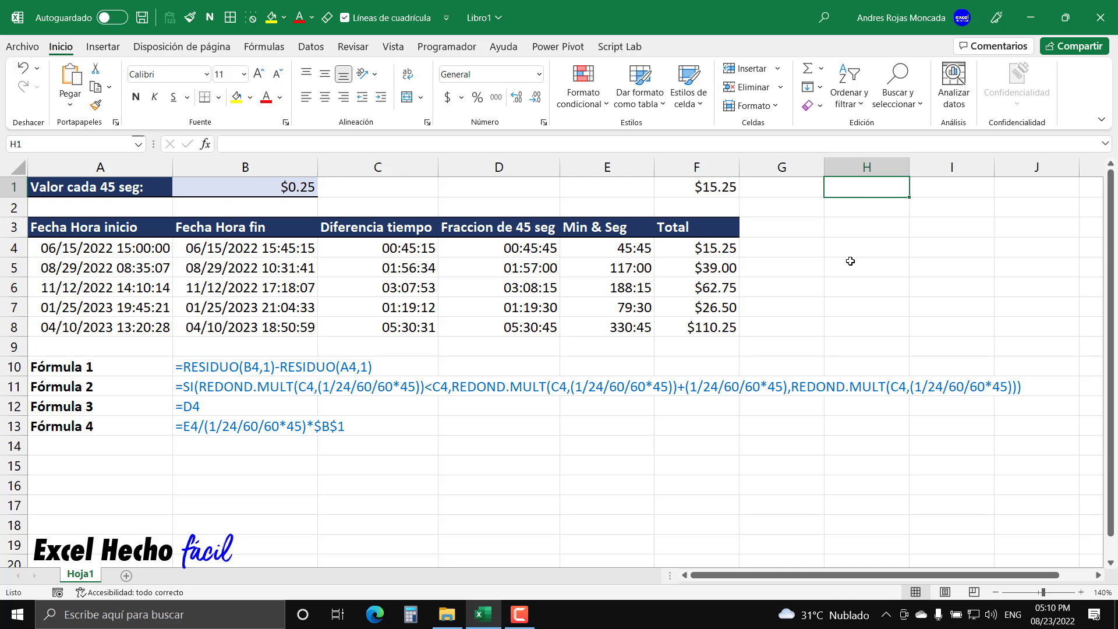